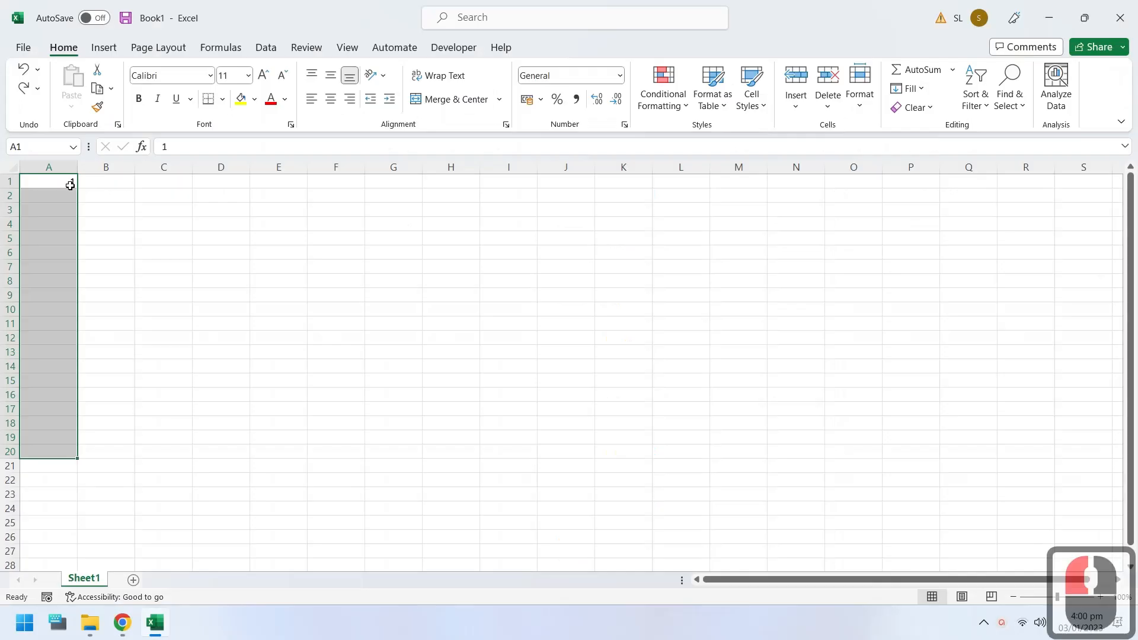
Step: Fill the value in A1 down through A21
left_click(64, 181)
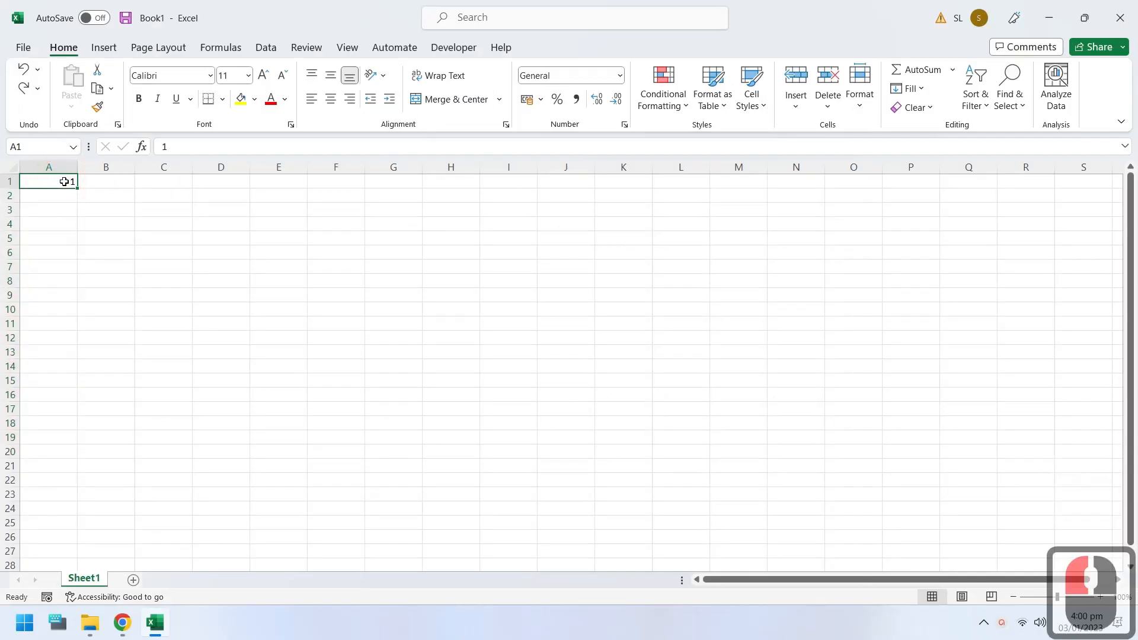
left_click_drag(64, 181, 64, 466)
left_click(911, 88)
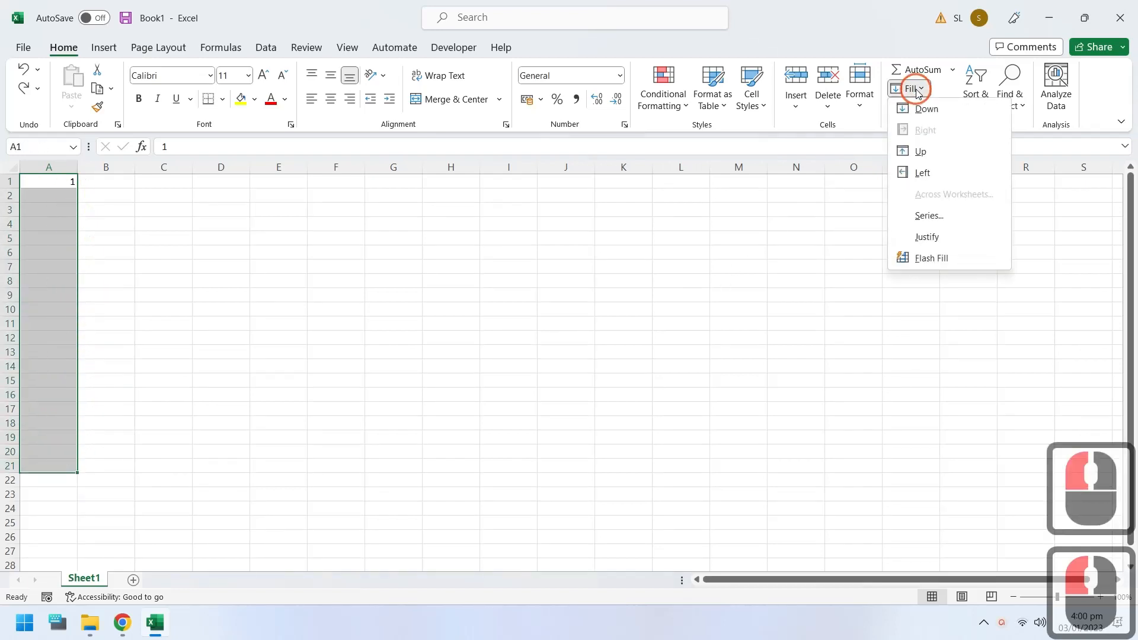
left_click(914, 107)
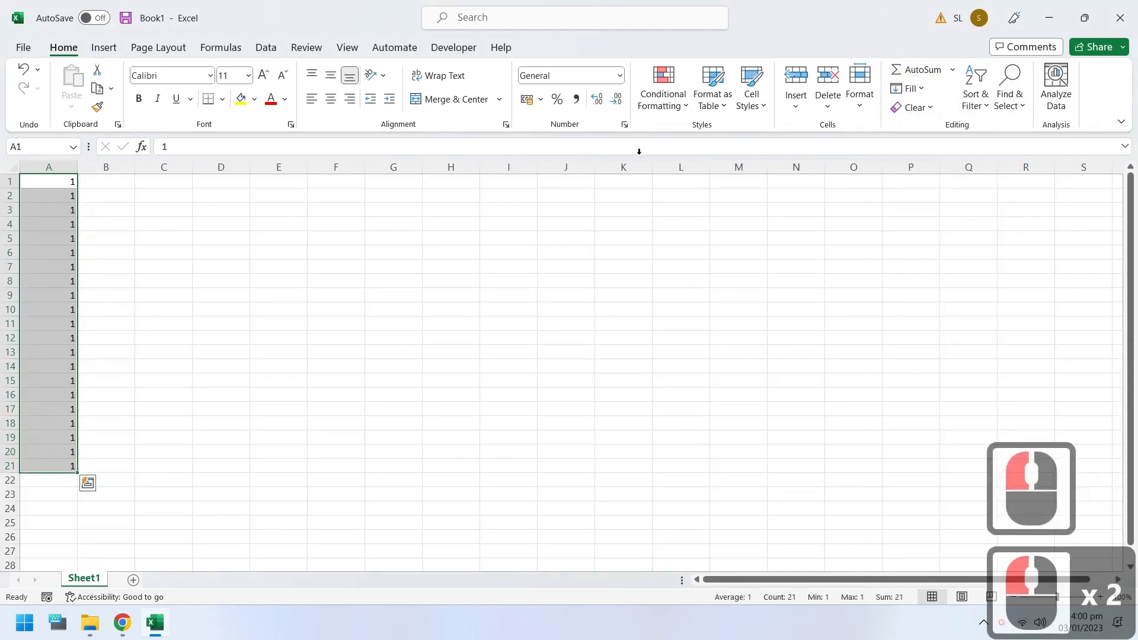
Step: Fill the value in A1 right across row 1 through O1
left_click_drag(74, 181, 848, 179)
left_click(913, 90)
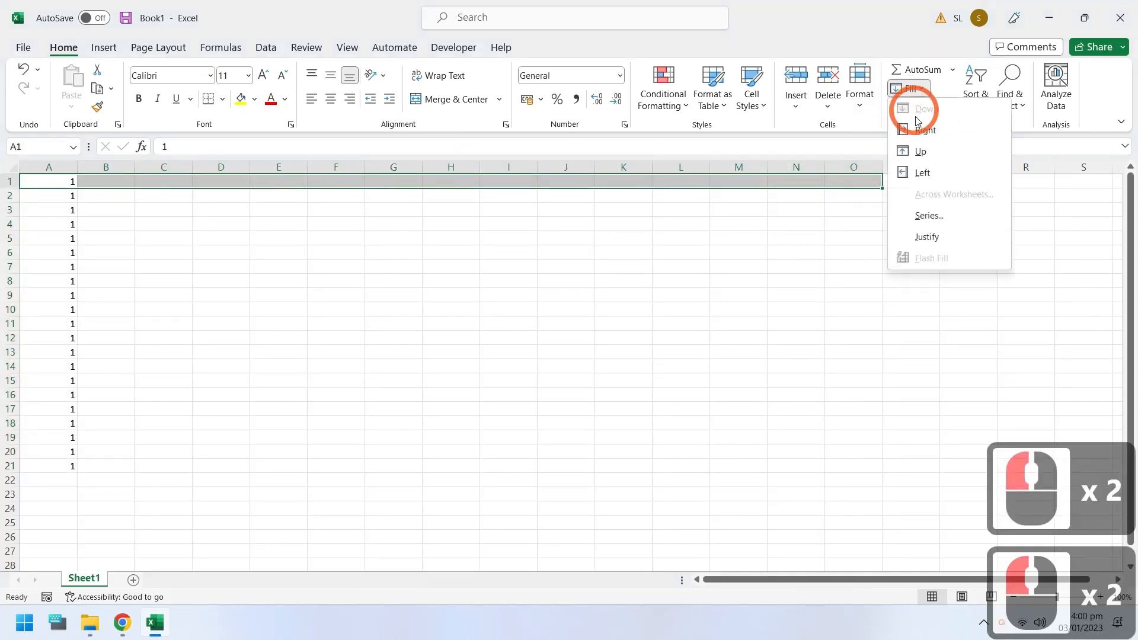
left_click(918, 127)
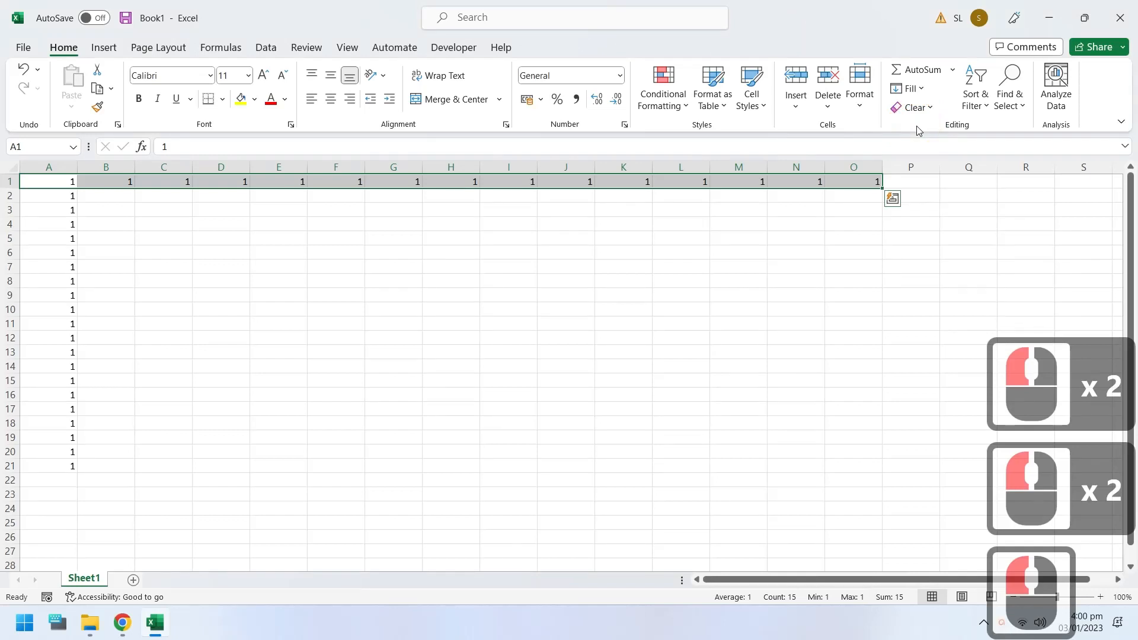
Step: Clear the contents of A1:O20, and fill the value in A21 up through A1
left_click_drag(60, 449, 838, 167)
key("Delete")
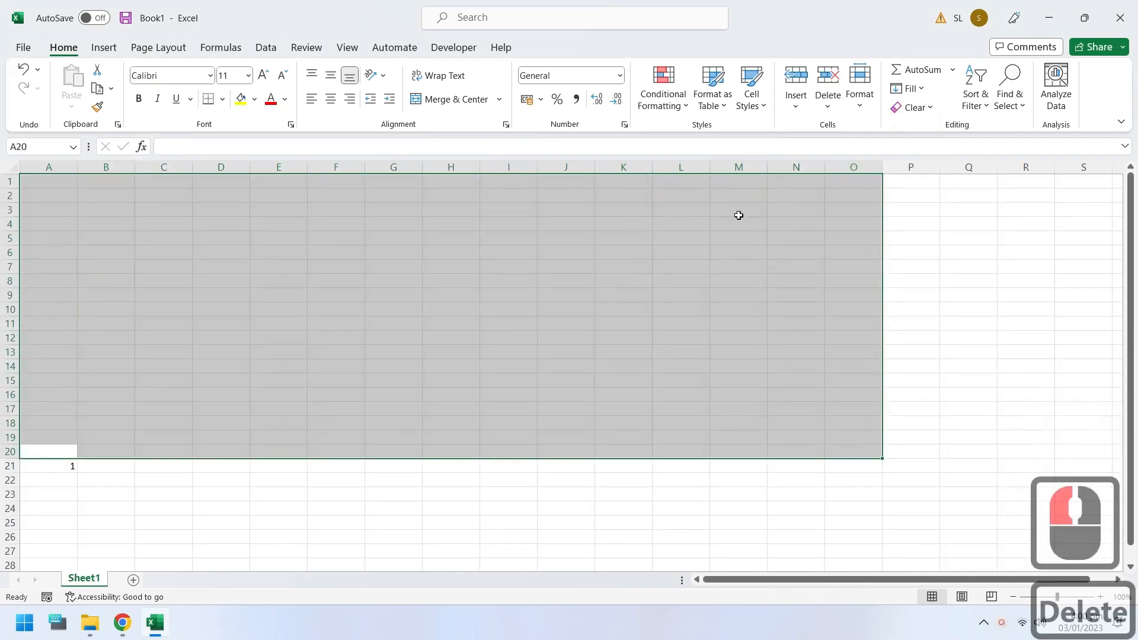
left_click_drag(61, 465, 61, 147)
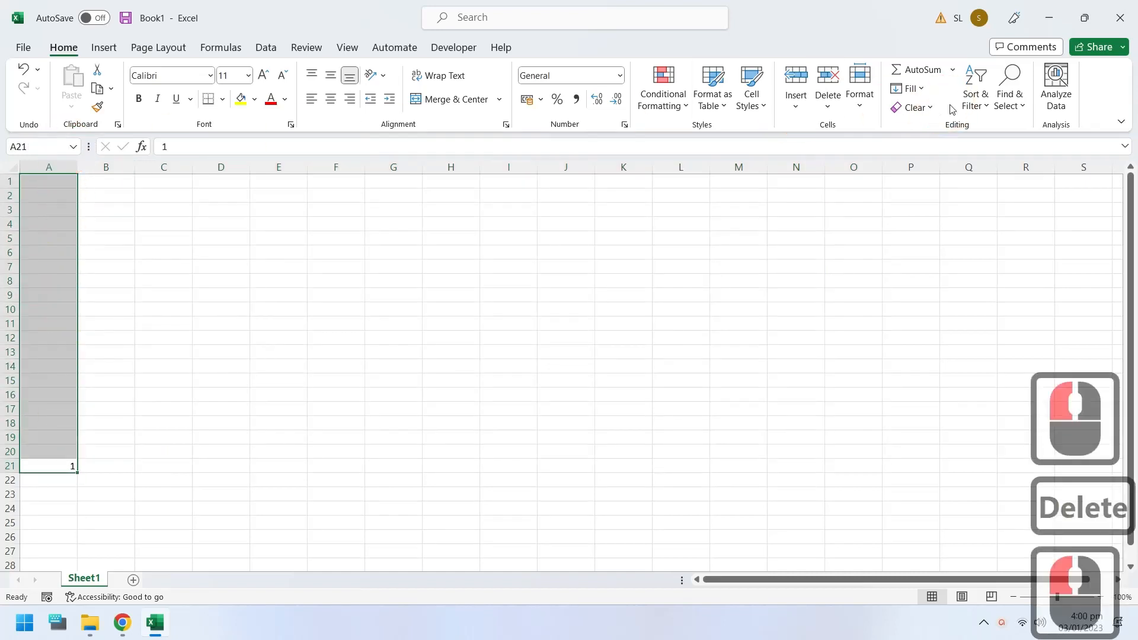
left_click(922, 98)
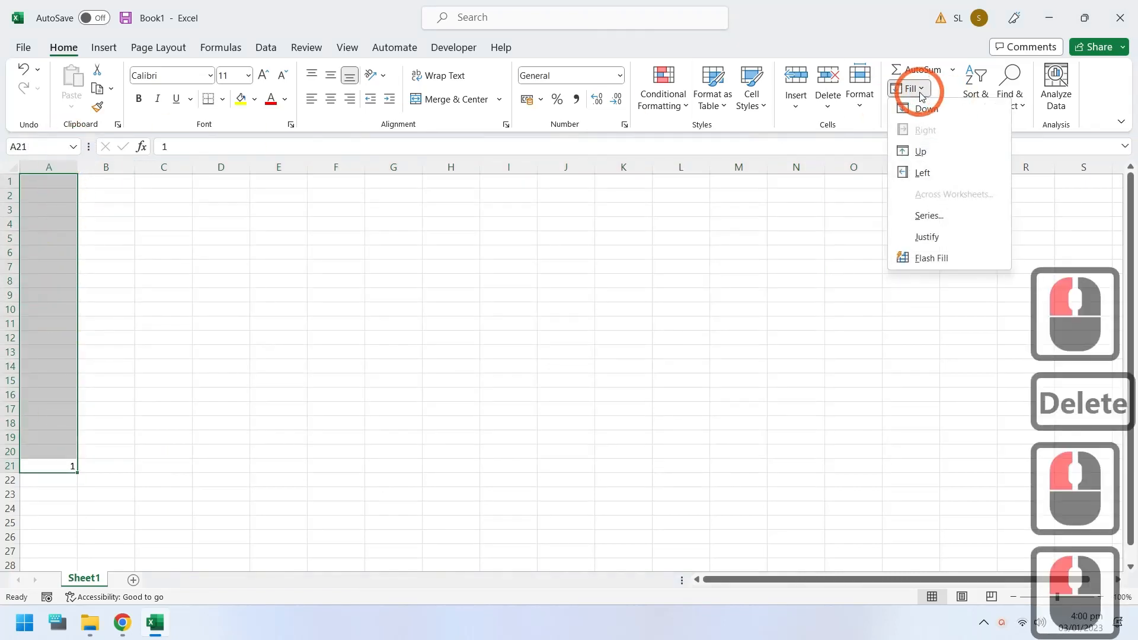
left_click(917, 151)
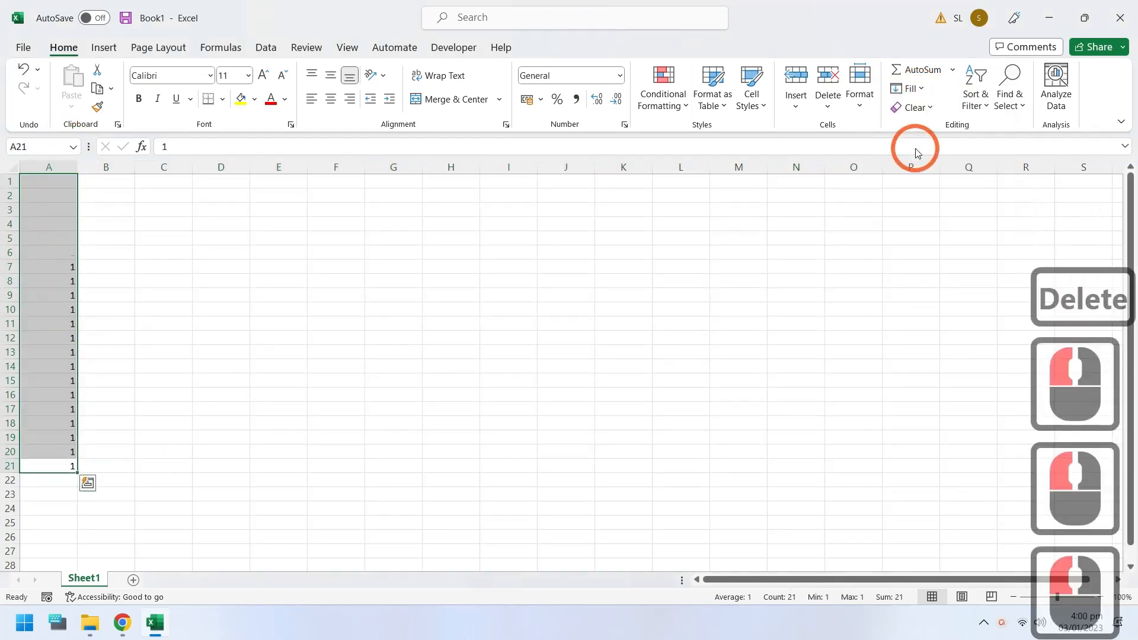
Step: Insert twelve blank columns in front of the filled column, shifting its values to column M
left_click(918, 92)
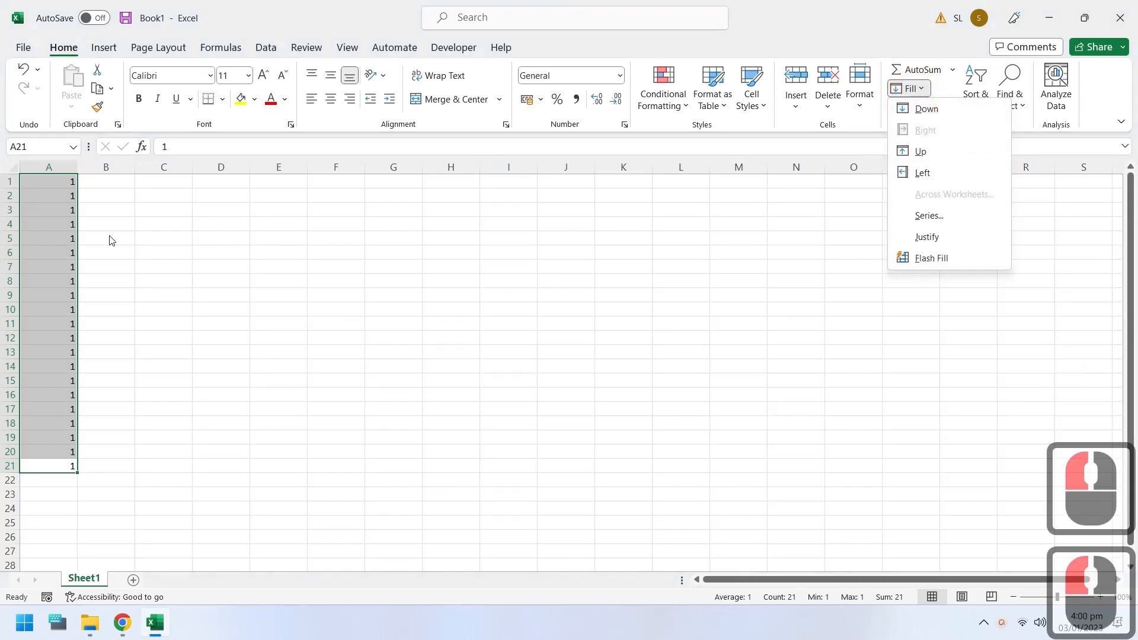
left_click(57, 171)
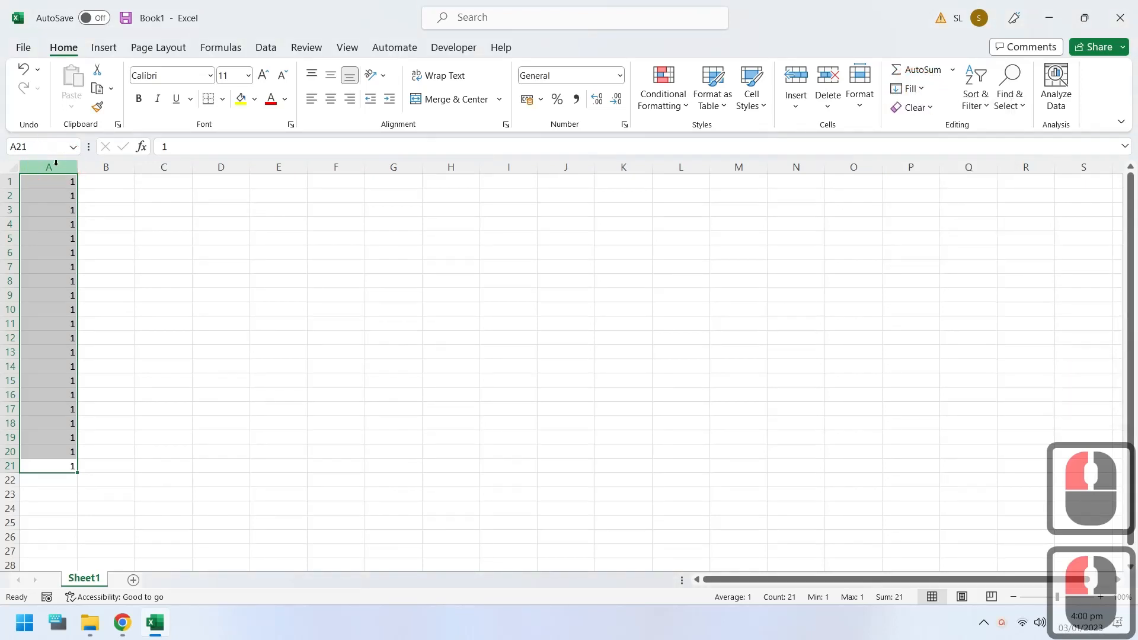
left_click_drag(58, 170, 701, 147)
right_click(690, 171)
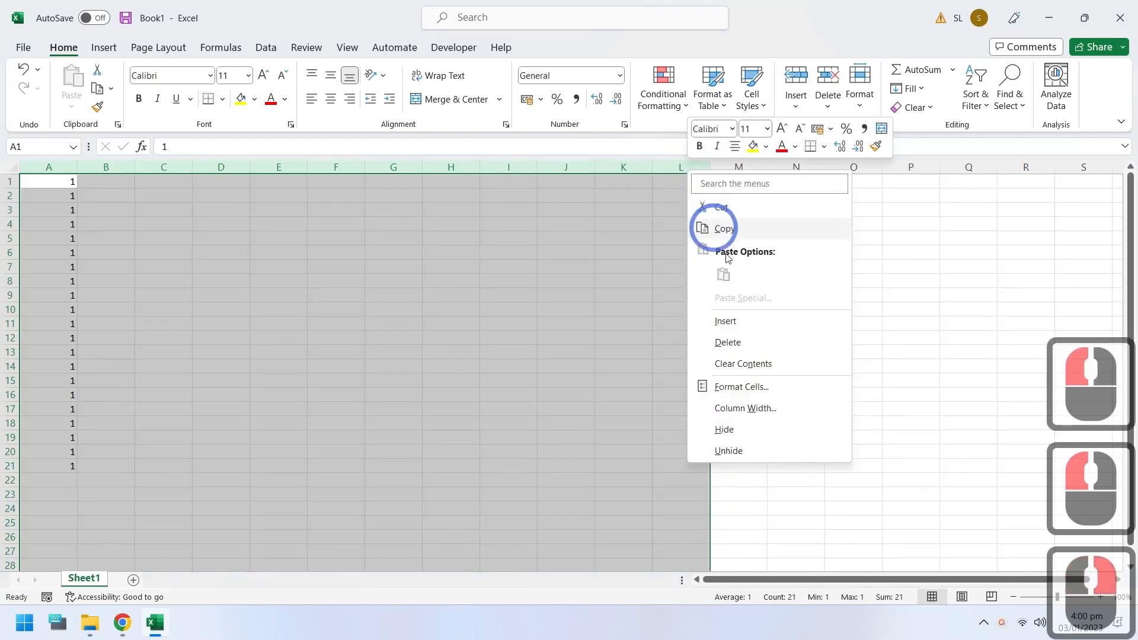
left_click(740, 321)
left_click(691, 320)
Step: Fill the value in M21 left across row 21 through A21
left_click_drag(740, 463, 3, 461)
left_click(905, 89)
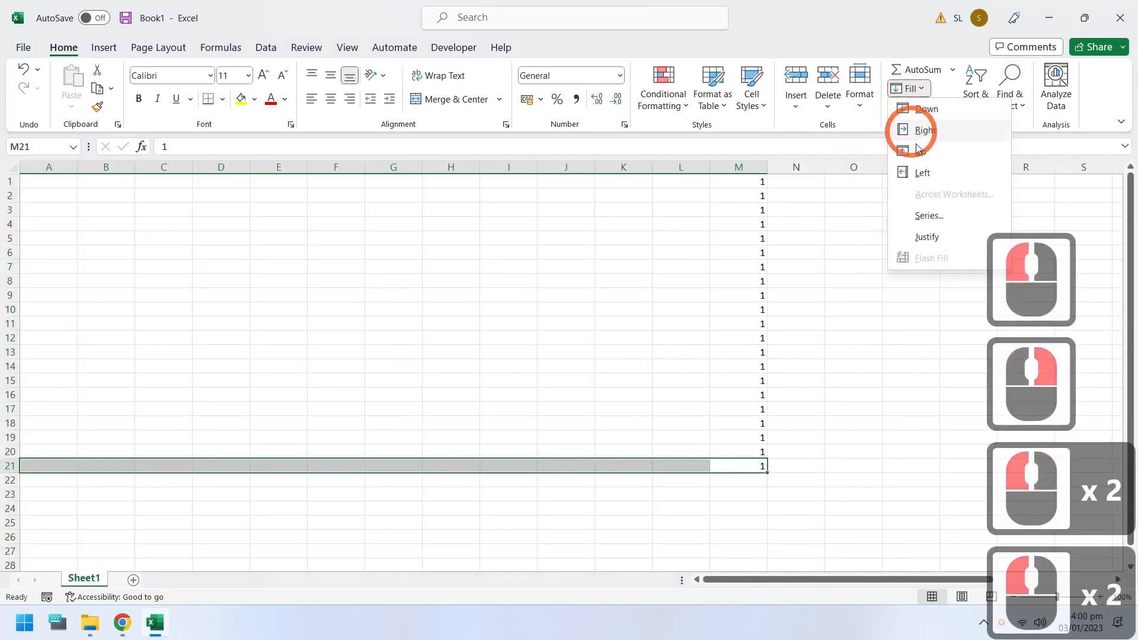
left_click(918, 170)
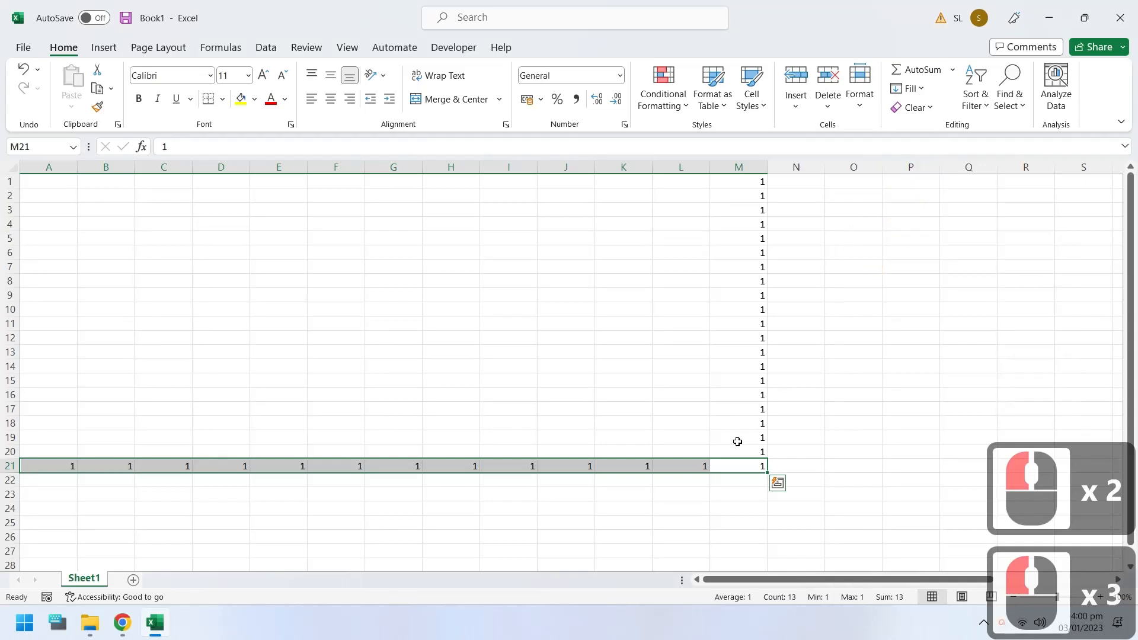
Step: Delete columns A through L and clear the remaining values in A2:A21, keeping only the value in A1
left_click_drag(682, 166, 56, 169)
right_click(56, 168)
left_click(99, 342)
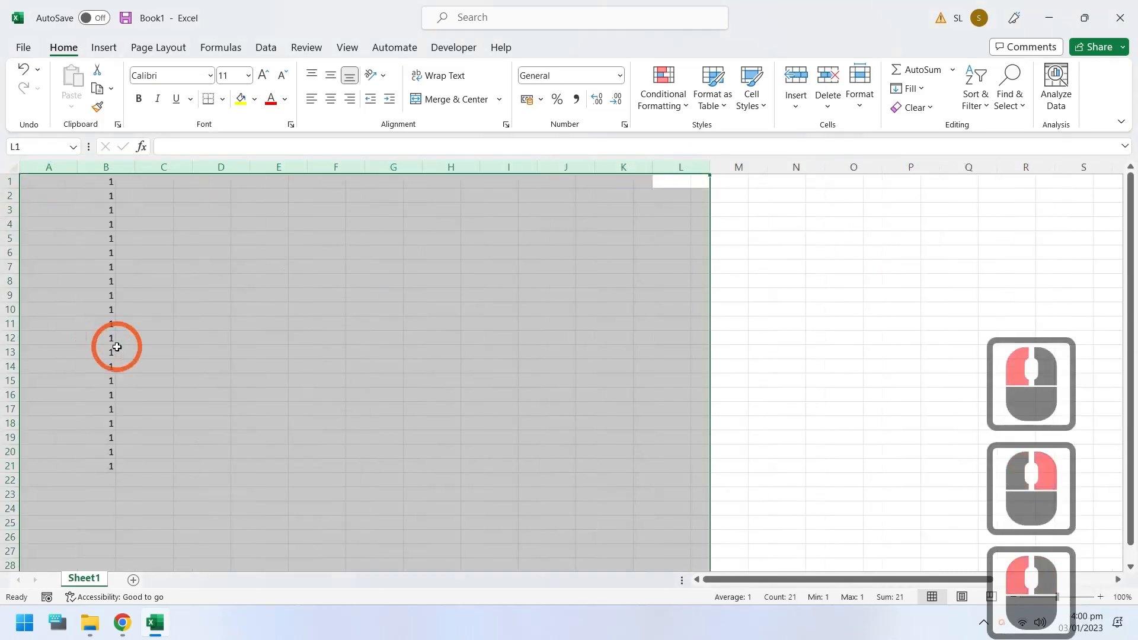
mouse_move(51, 460)
left_mouse_down()
mouse_move(53, 198)
mouse_move(50, 478)
mouse_move(63, 468)
left_mouse_up()
key("Delete")
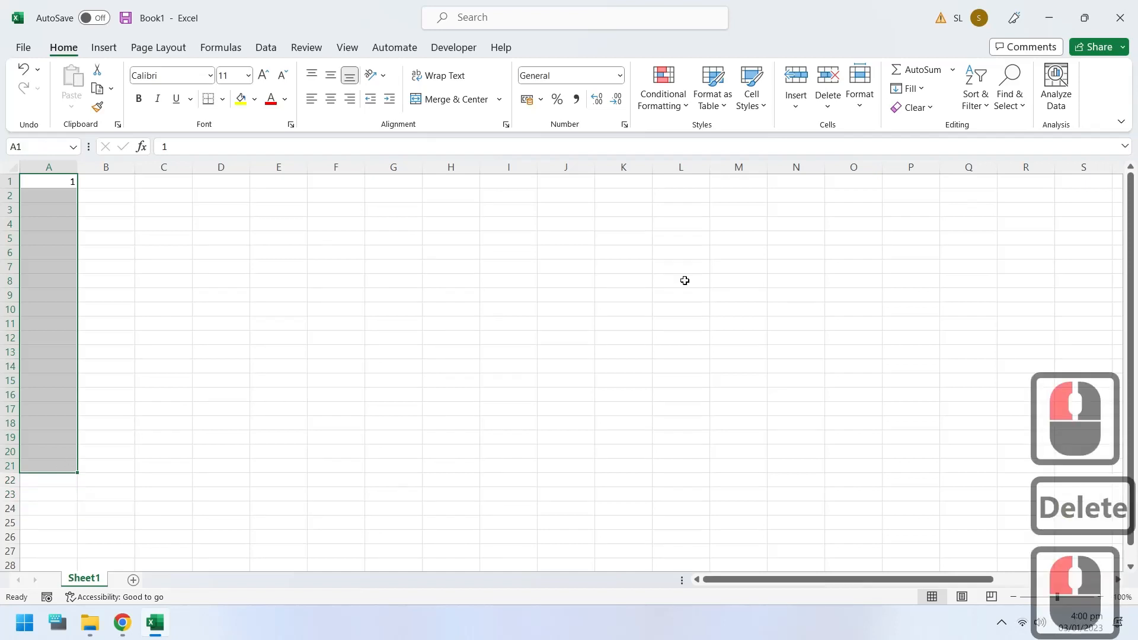
Step: Fill A1:A21 with a linear column series using a step value of 1
left_click(914, 94)
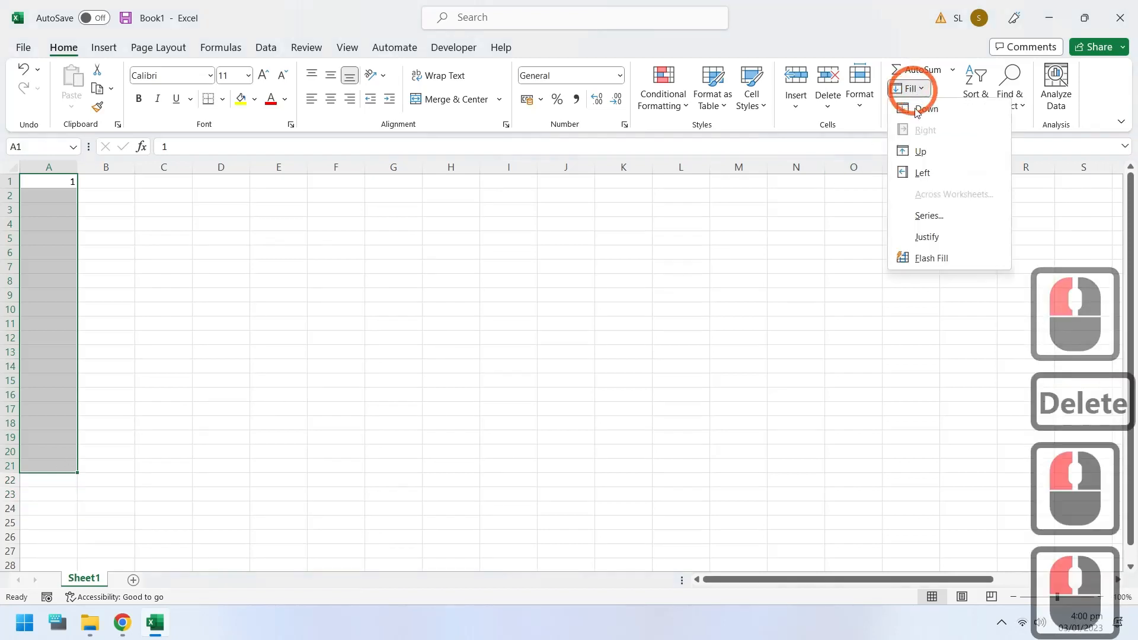
left_click(927, 219)
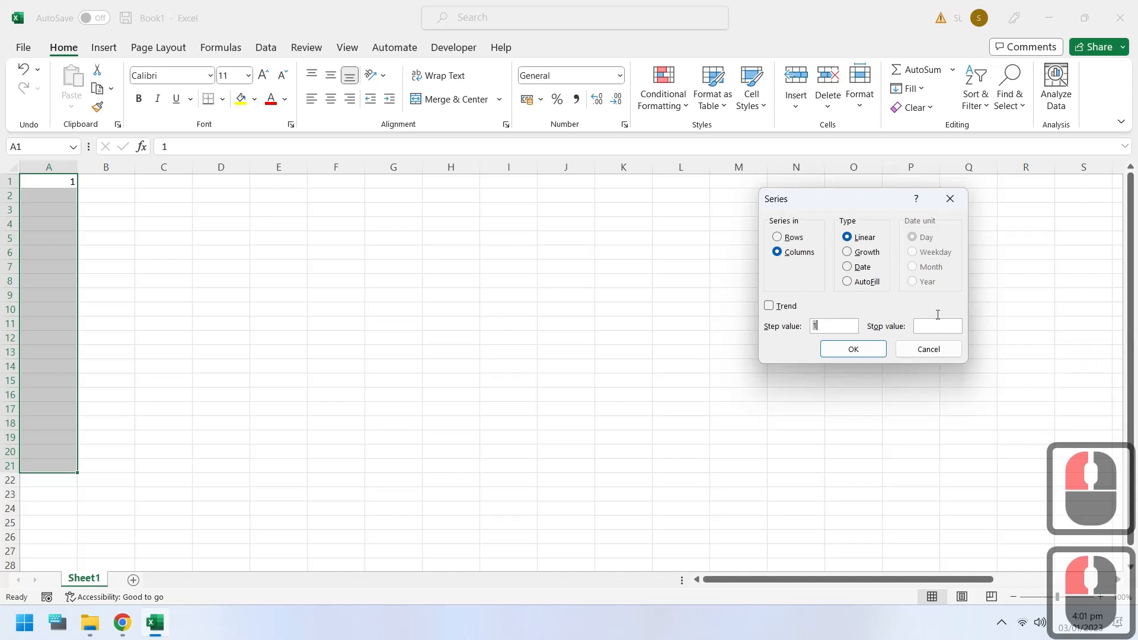
left_click(854, 349)
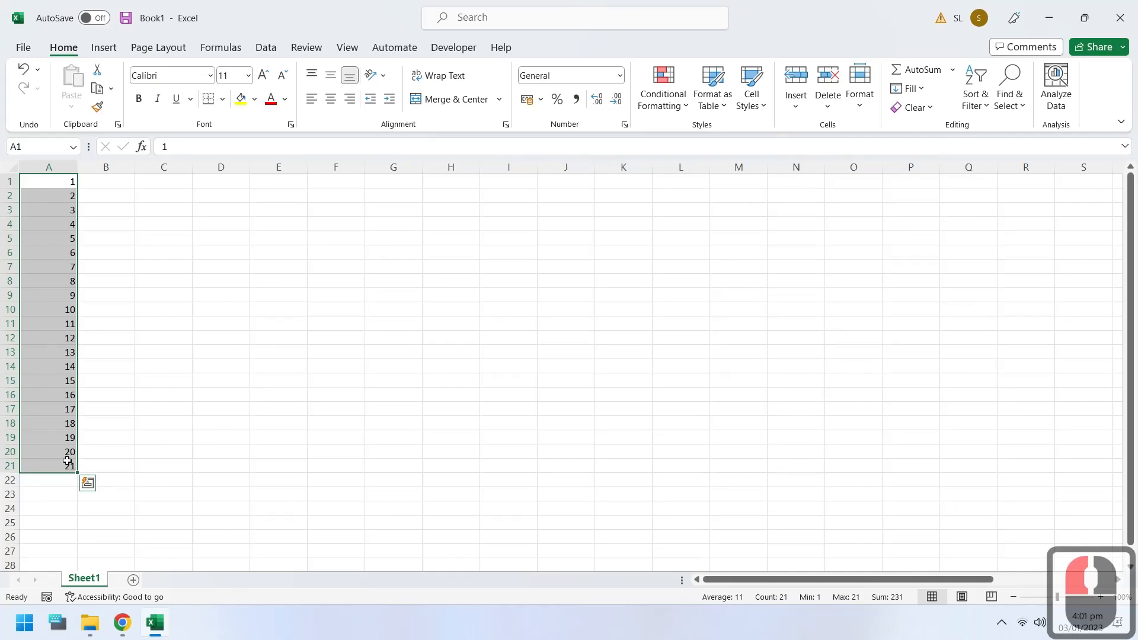
Step: Clear A2:A21 and refill A1:A21 with a linear column series using step value 1 and stop value 15
mouse_move(64, 464)
left_mouse_down()
mouse_move(24, 356)
mouse_move(66, 198)
mouse_move(66, 465)
left_mouse_up()
key("Delete")
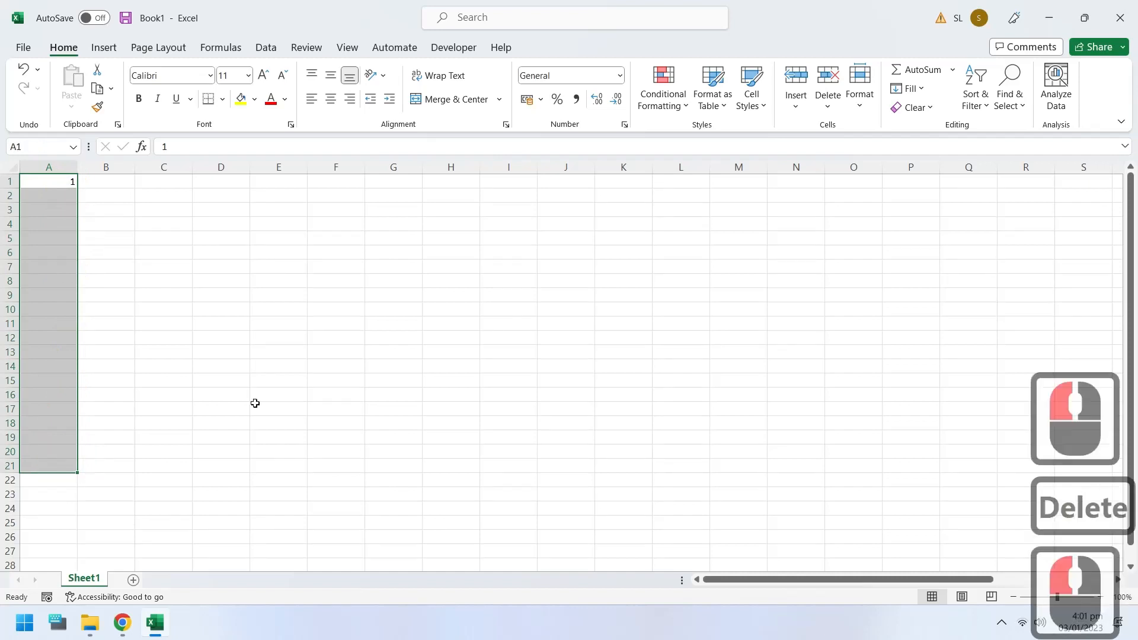
left_click(909, 88)
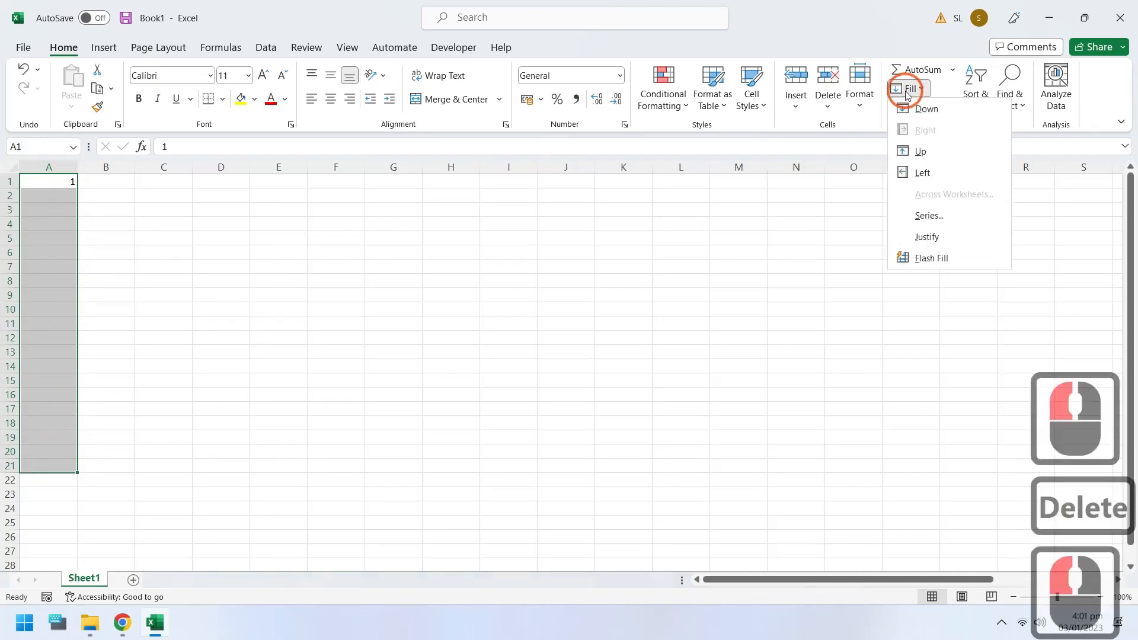
left_click(919, 216)
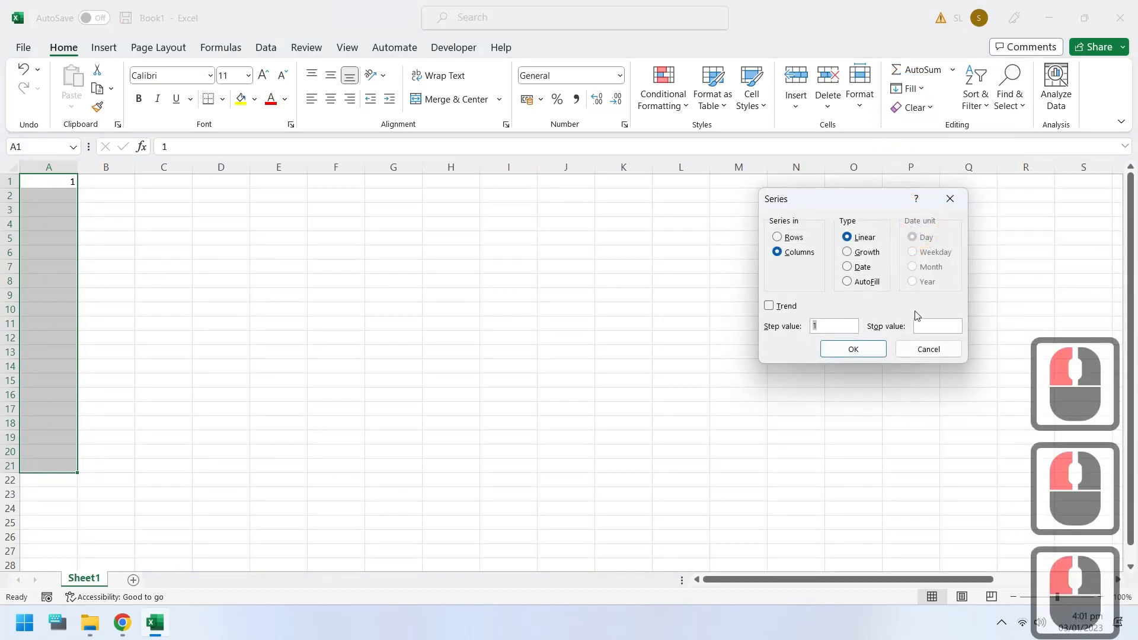
left_click(923, 324)
type("1")
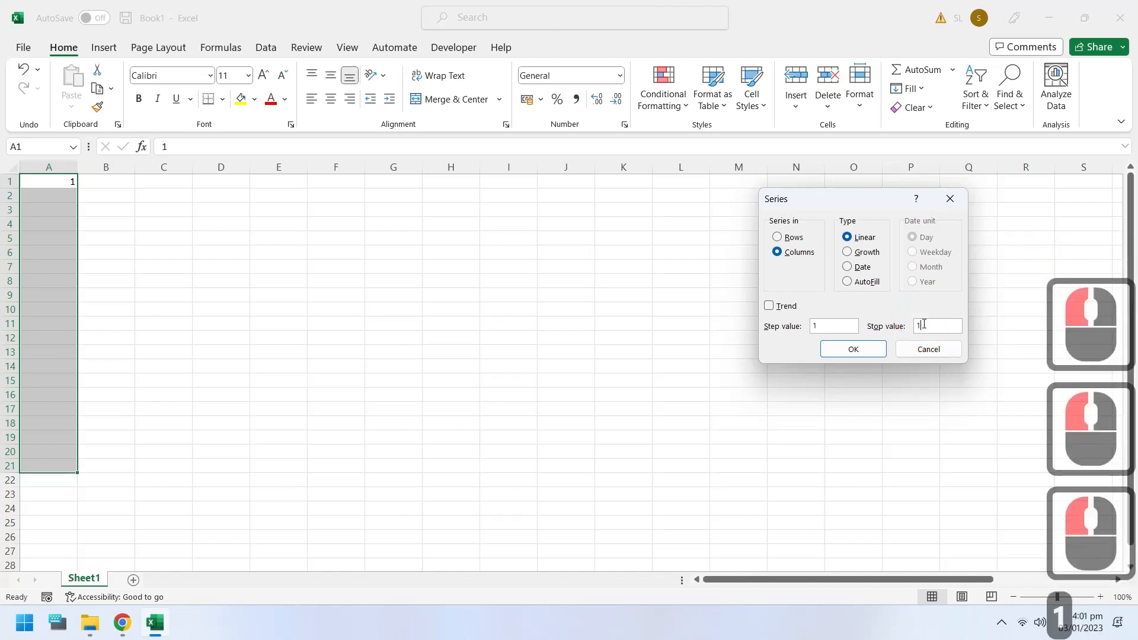
type("5")
left_click(861, 351)
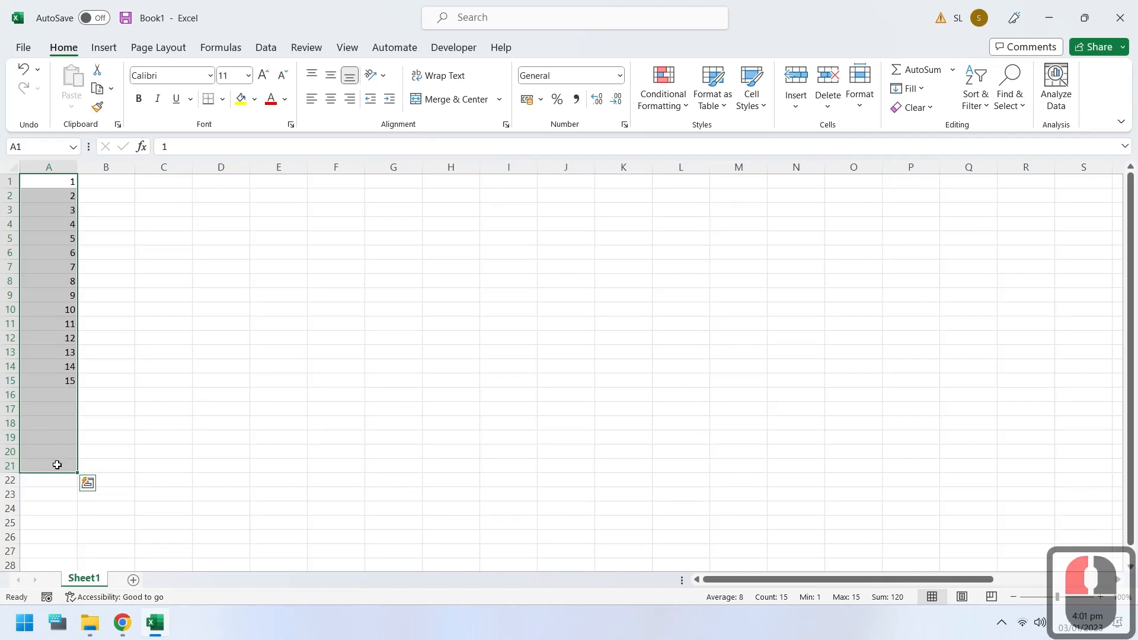
Step: Clear the values below A1 and fill A1:P1 with a linear row series using step value 1
left_click_drag(57, 465, 876, 184)
key("Delete")
left_click(907, 89)
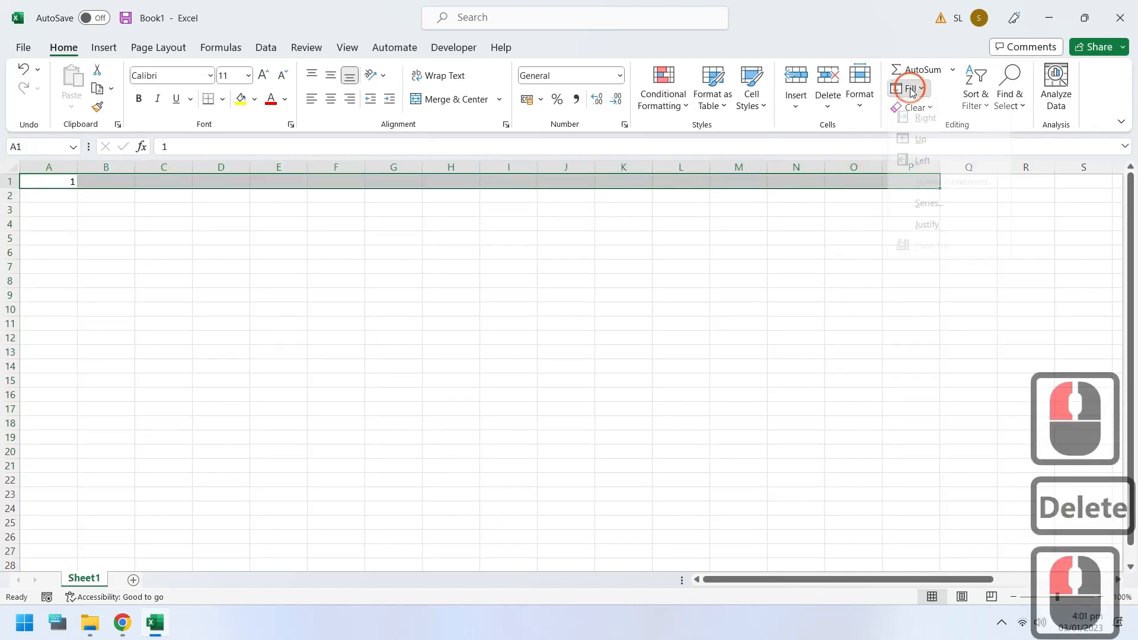
left_click(913, 215)
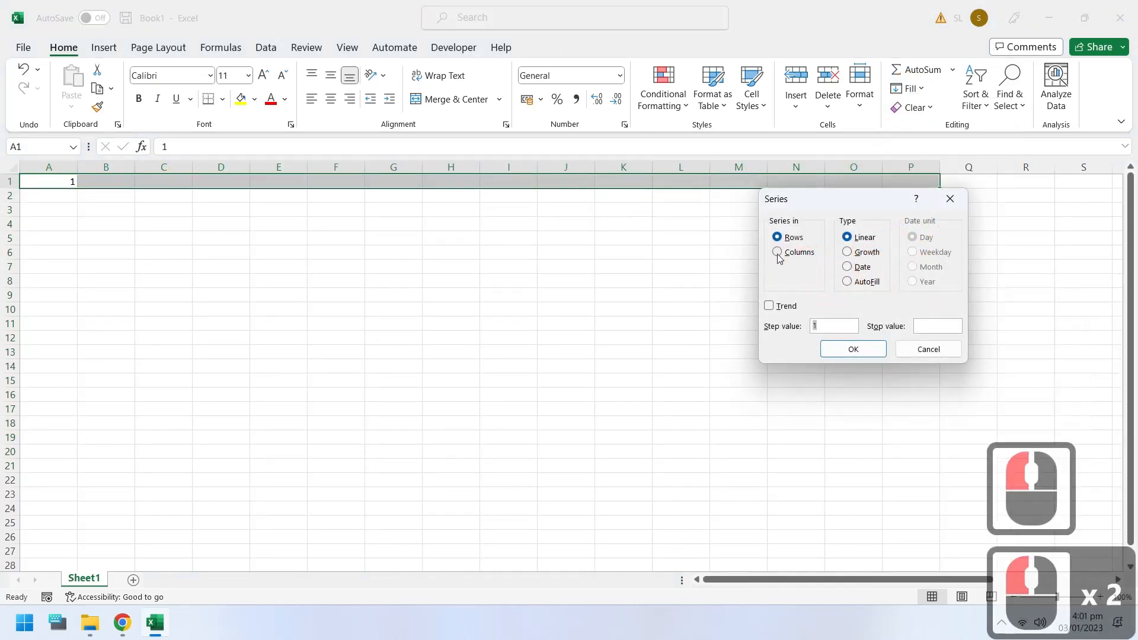
left_click(852, 349)
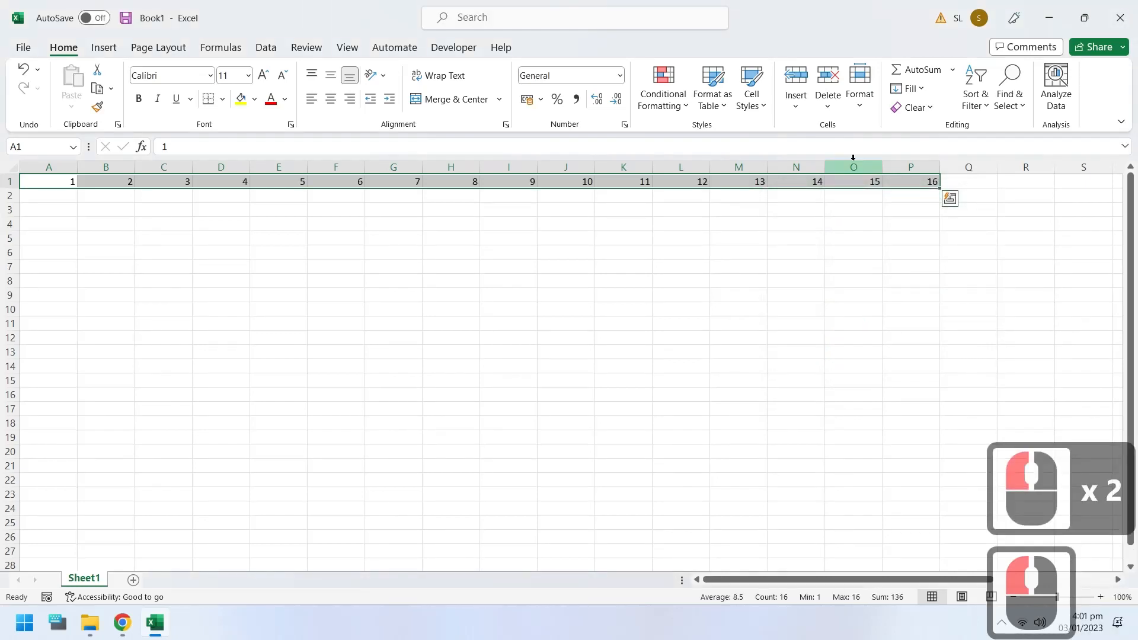
Step: Clear B1:P1 and refill A1:P1 with a linear row series using step value 1 and stop value 10
mouse_move(902, 181)
left_mouse_down()
mouse_move(127, 187)
mouse_move(852, 160)
mouse_move(898, 169)
left_mouse_up()
key("Delete")
left_click(907, 88)
left_click(921, 215)
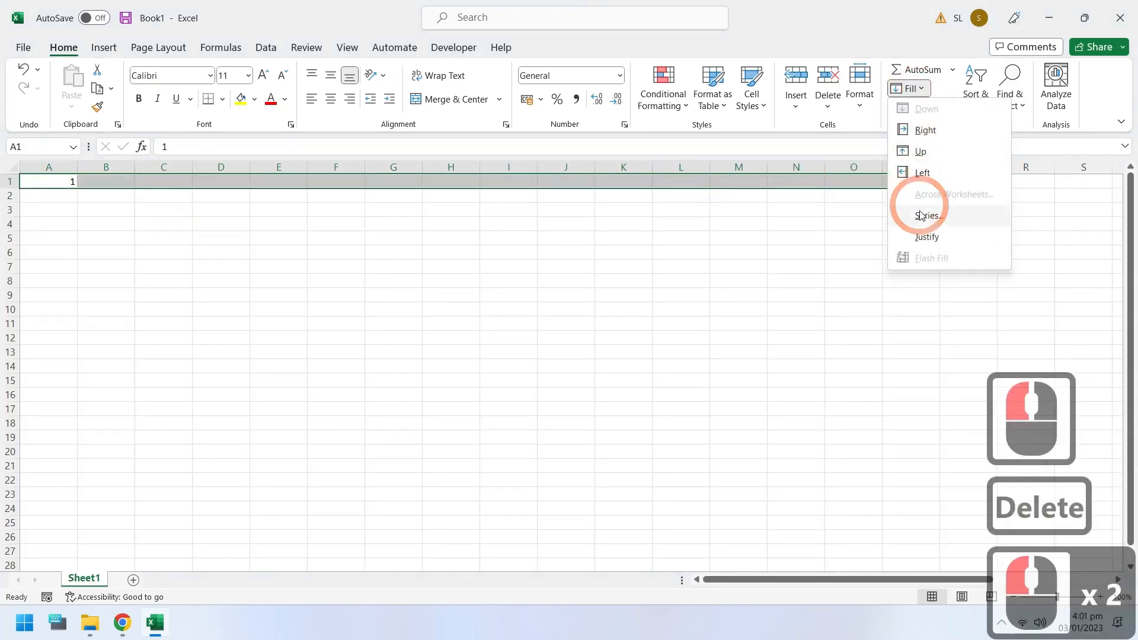
left_click(923, 326)
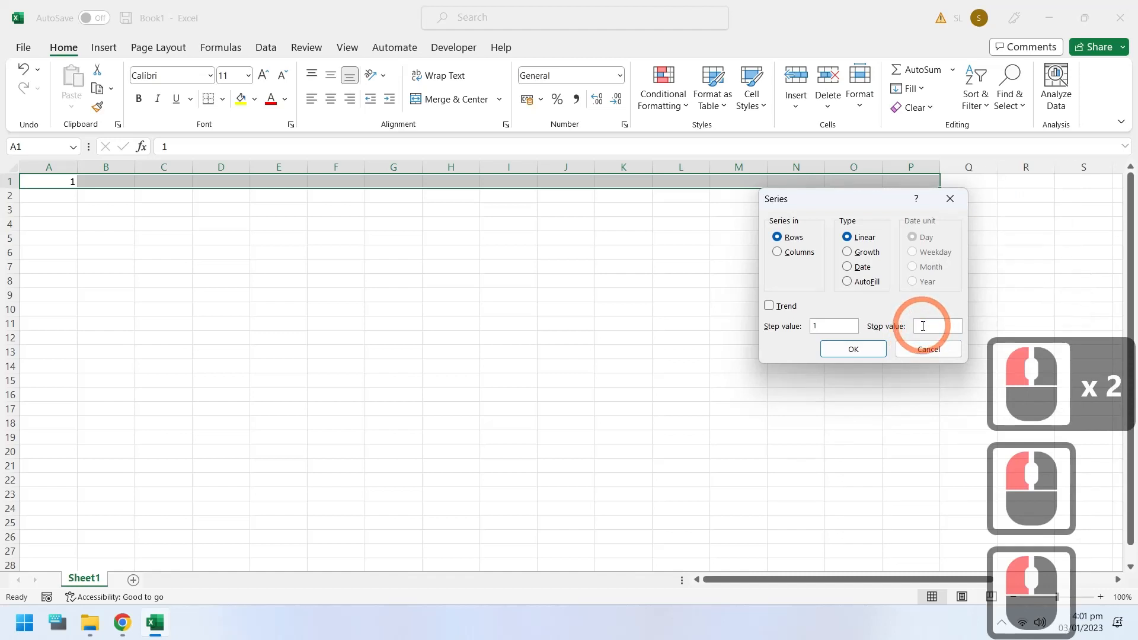
type("10")
left_click(848, 349)
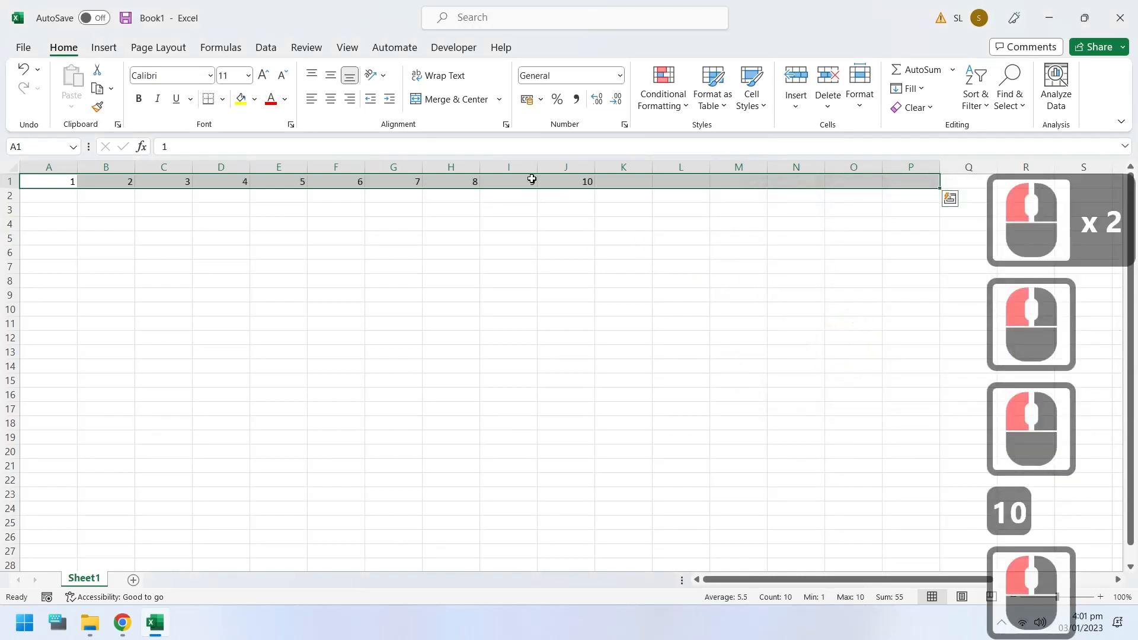
Step: Clear B1:J1, and enter 2 in A1 and 4 in A2 as the starting values of a new series
left_click_drag(557, 181, 110, 184)
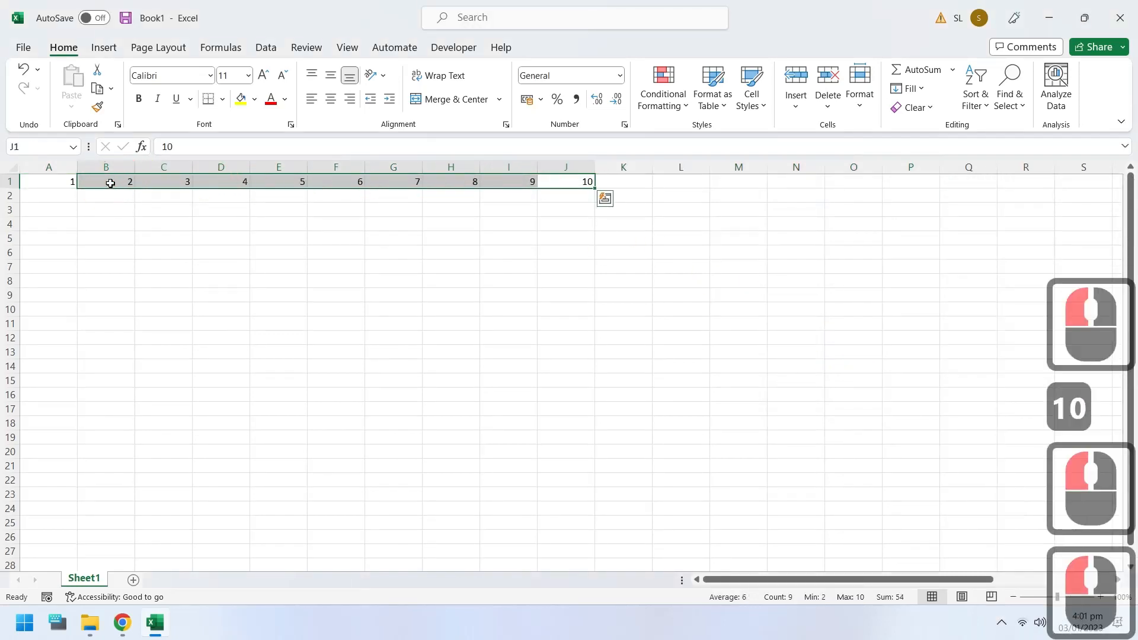
key("Delete")
left_click(53, 179)
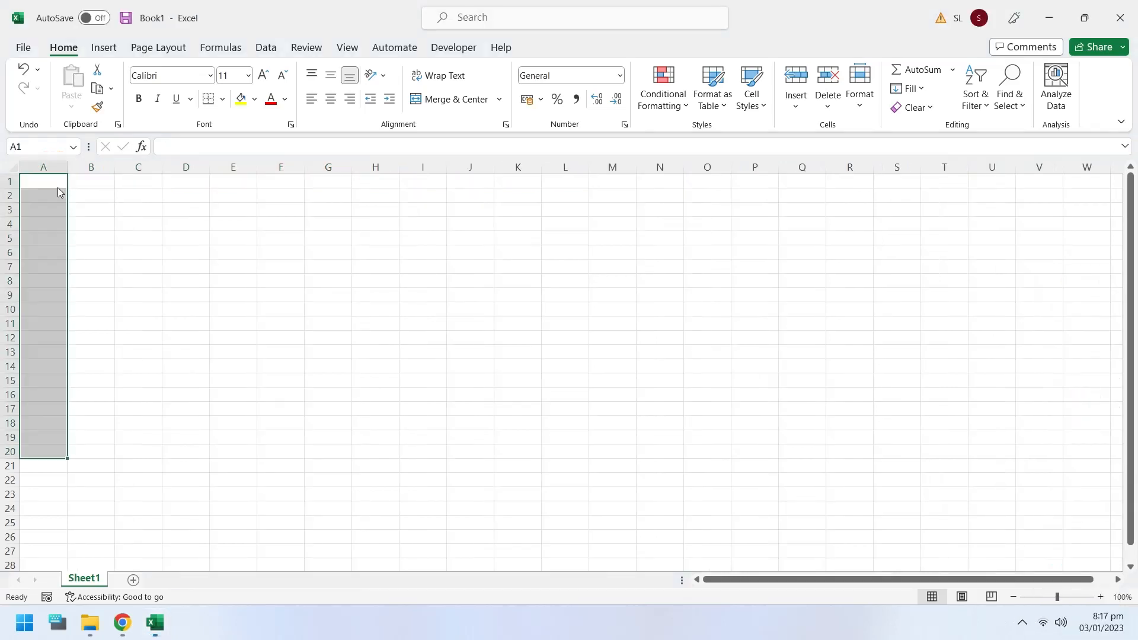
left_click_drag(58, 191, 53, 437)
type("2")
key("Return")
type("4")
key("Return")
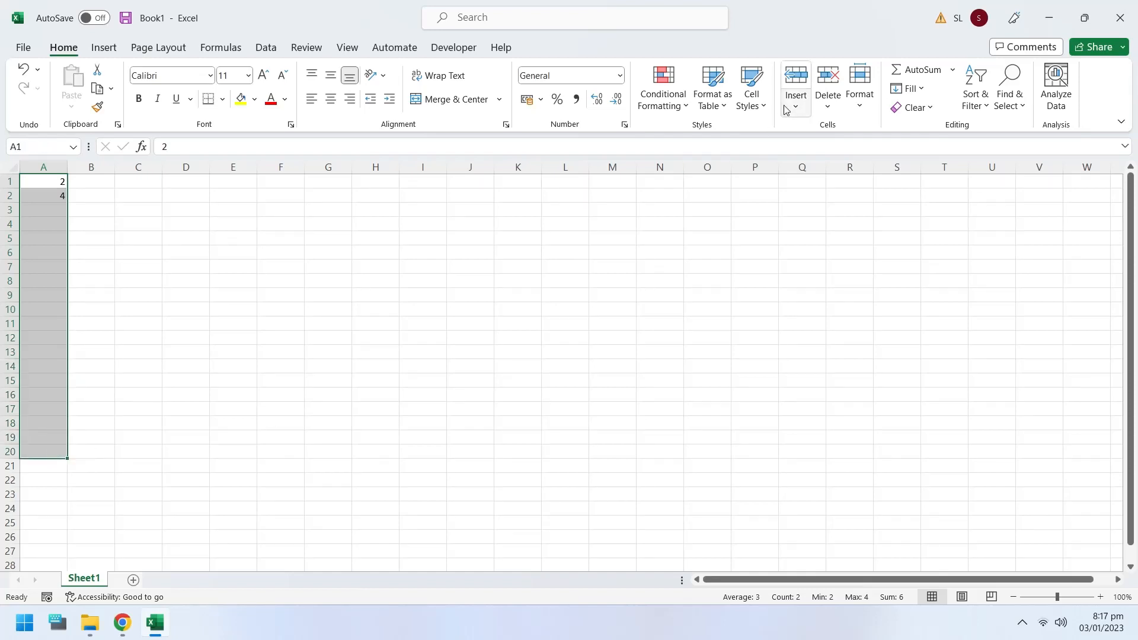
Step: Fill A1:A20 with a linear column series using a step value of 2
left_click(907, 89)
left_click(925, 215)
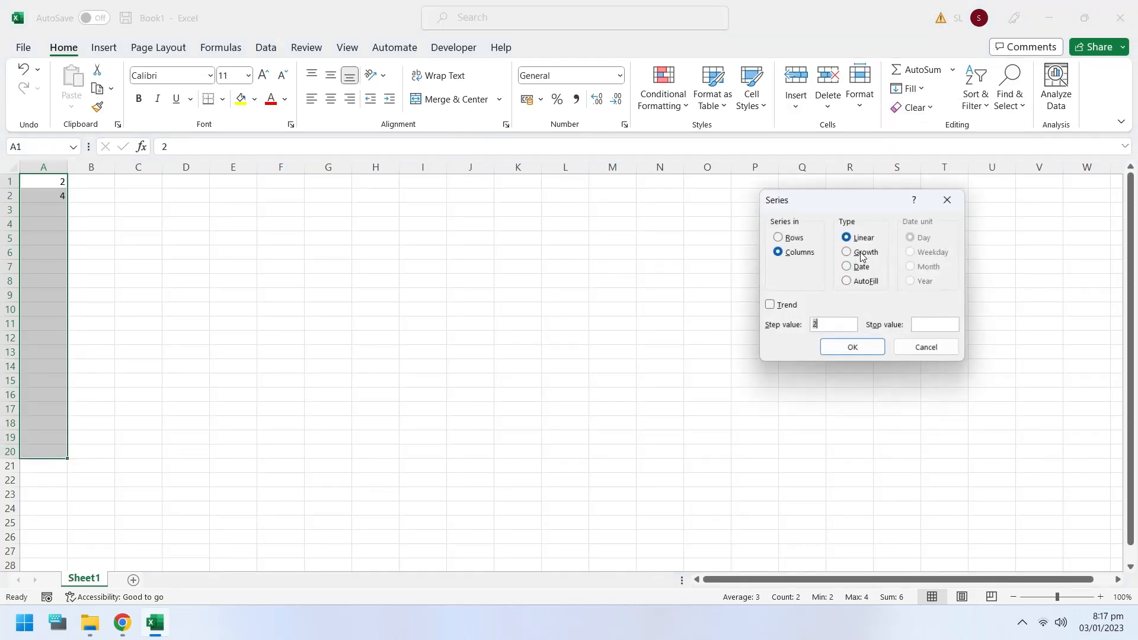
left_click(858, 348)
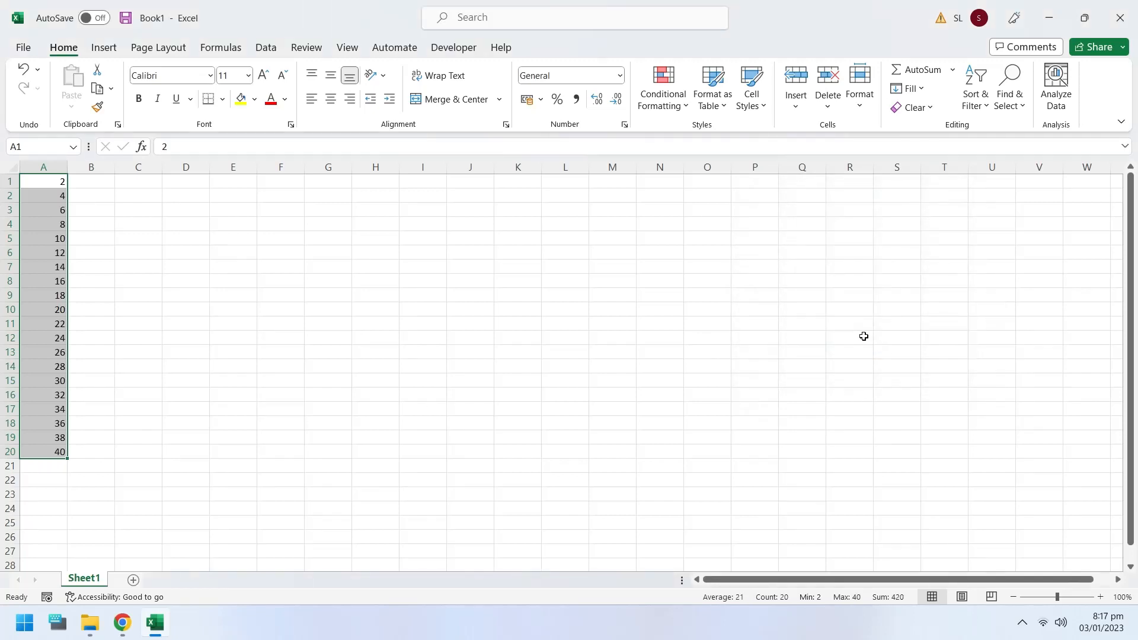
Step: Enter 2 in B1 and 4 in B2 as the starting values of a second series
left_click(101, 184)
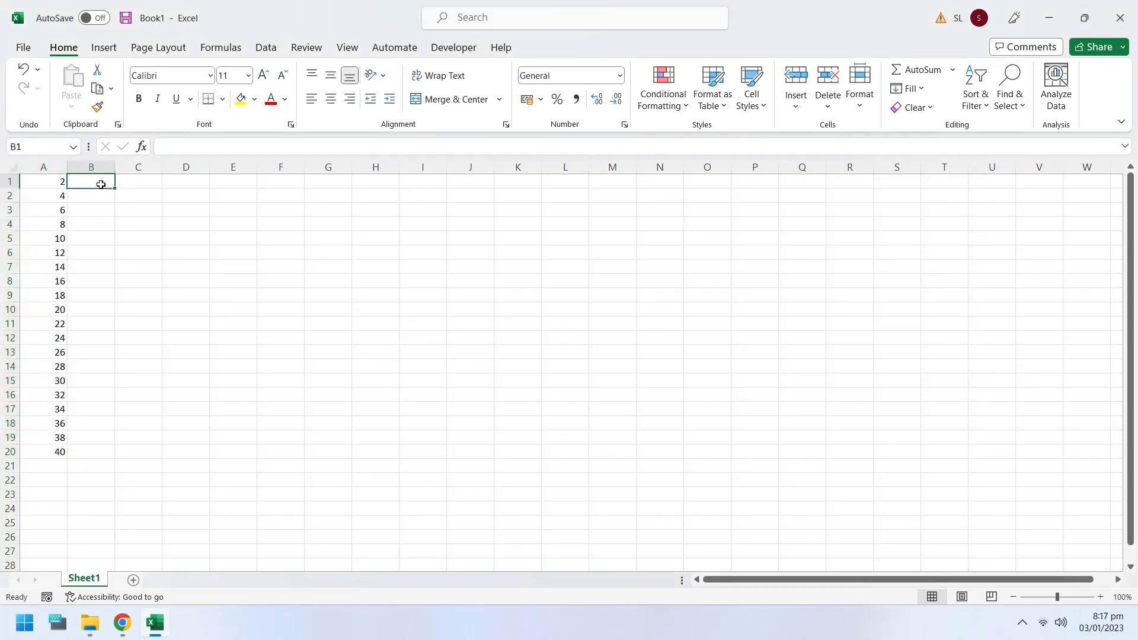
type("2")
key("Return")
type("4")
key("Return")
Step: Fill B1:B20 with a growth series in columns using a step value of 2
left_click_drag(100, 184, 87, 455)
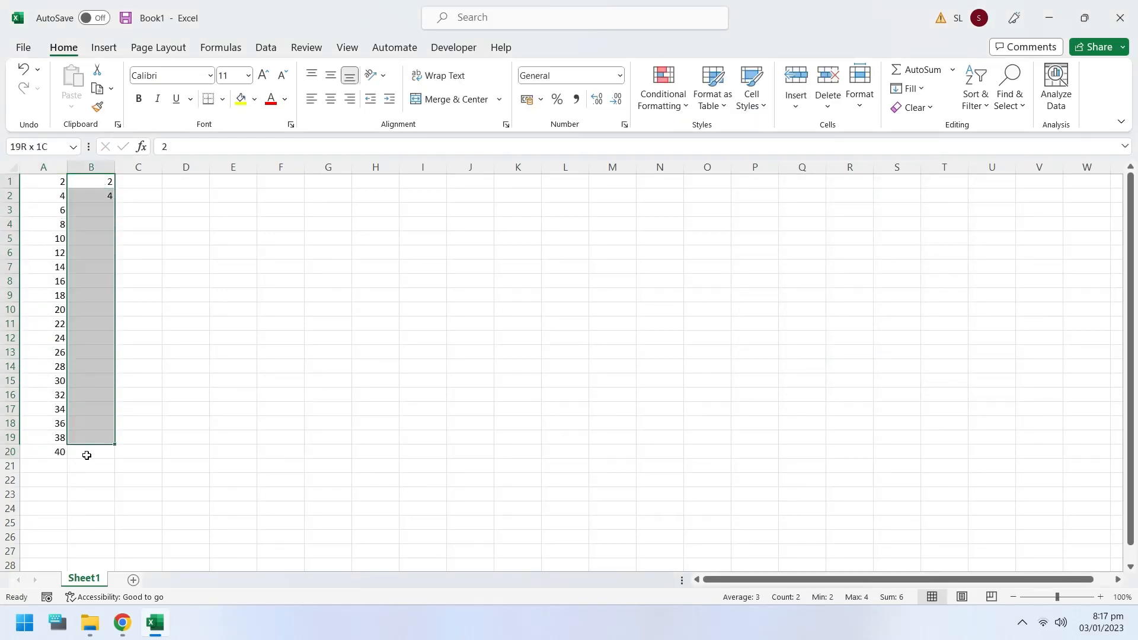
left_click(924, 89)
left_click(924, 214)
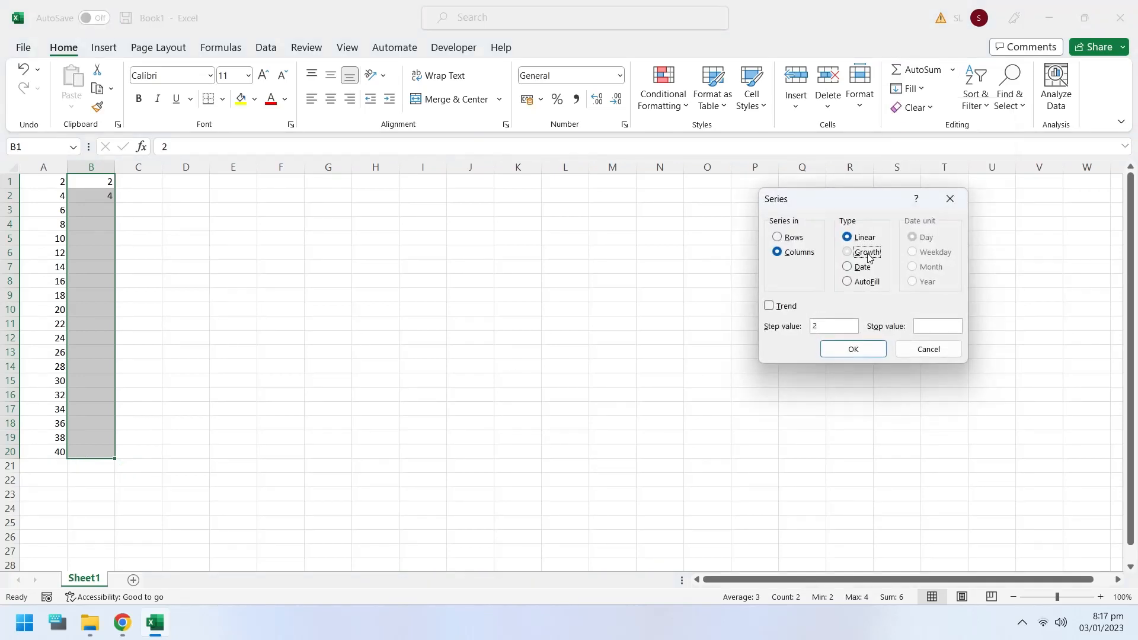
left_click(867, 252)
left_click(857, 349)
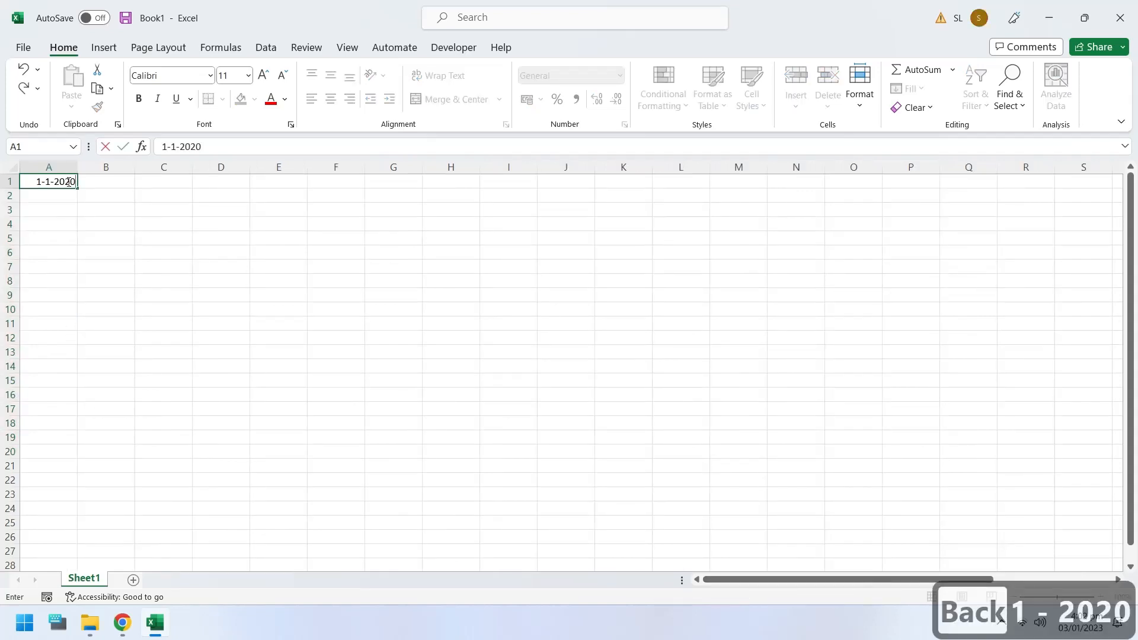
Step: Enter the date 1-1-2020 in A1 and fill A1:A20 with a column date series by day using step value 1
key("Return")
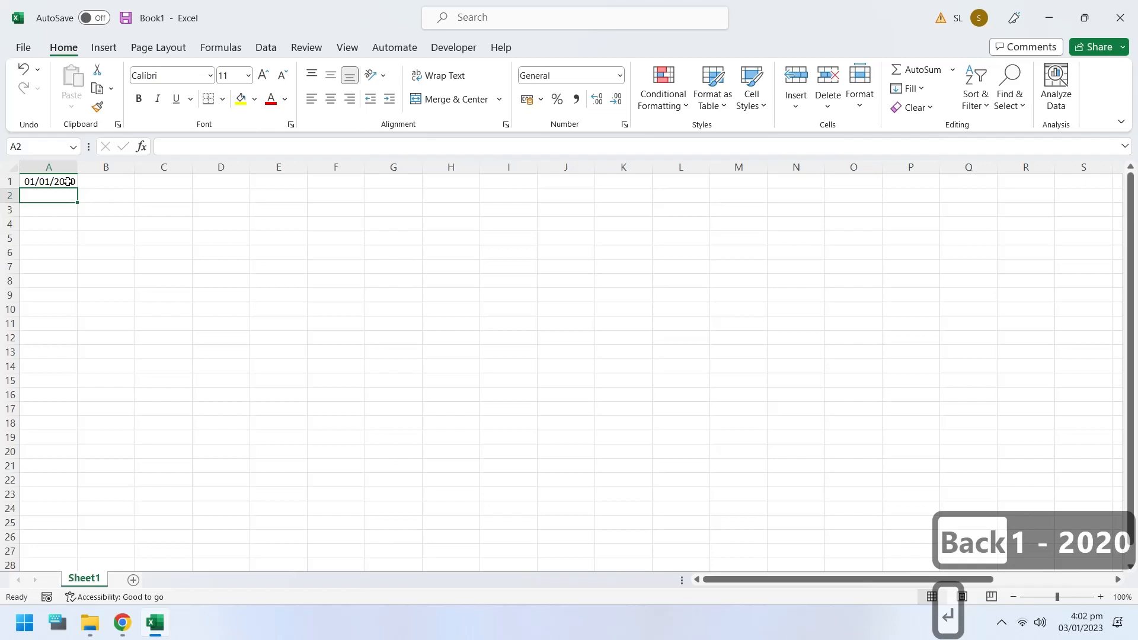
left_click_drag(67, 181, 74, 452)
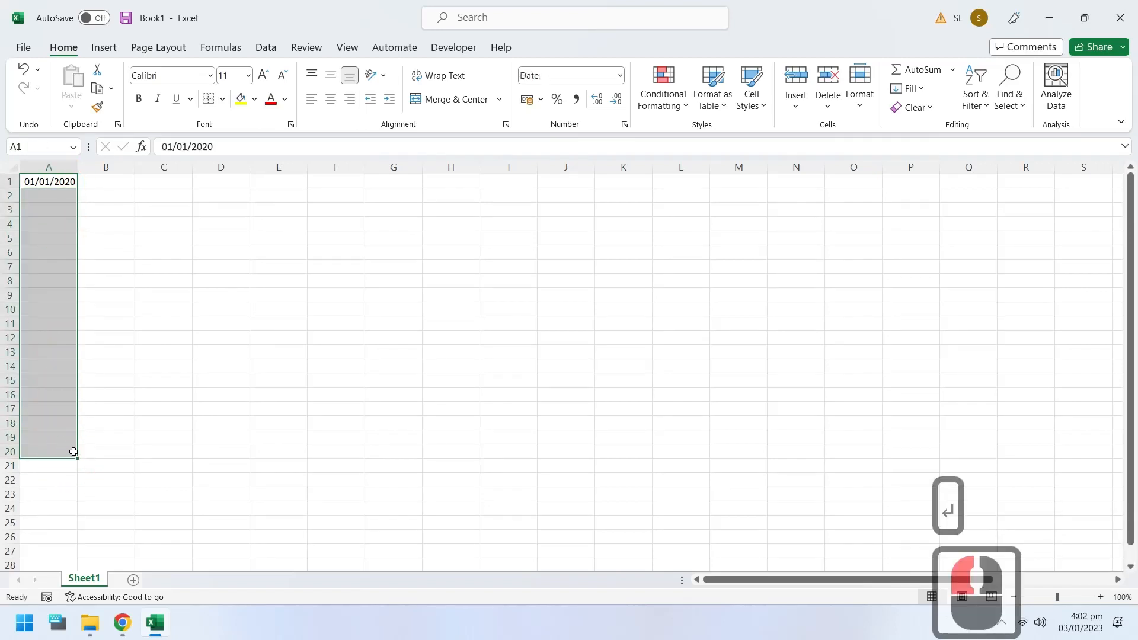
left_click(908, 89)
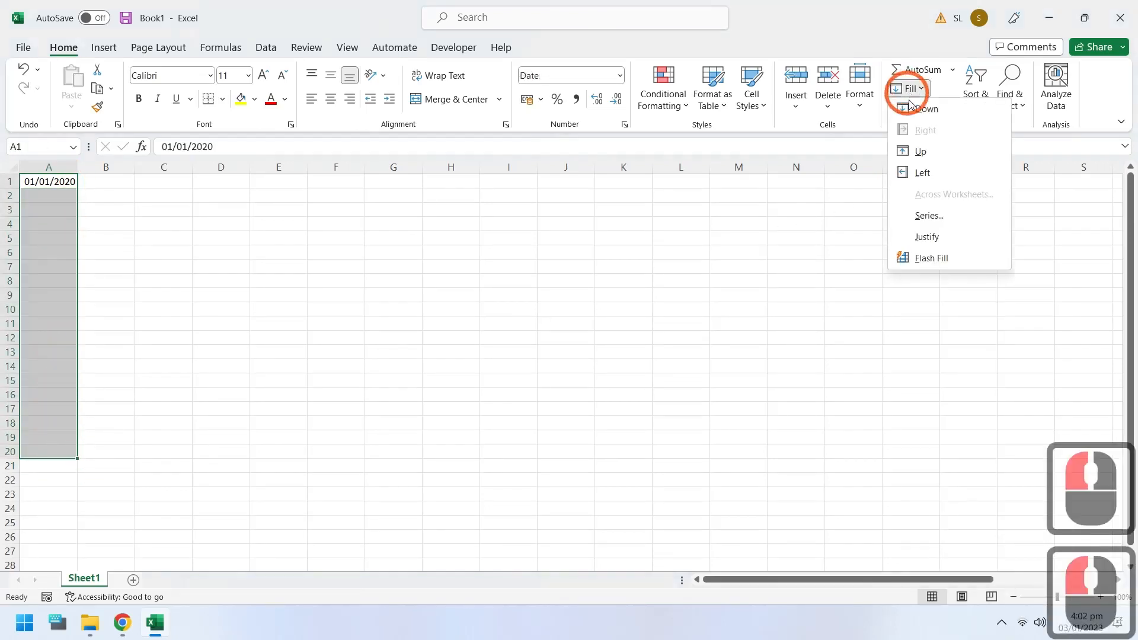
left_click(921, 215)
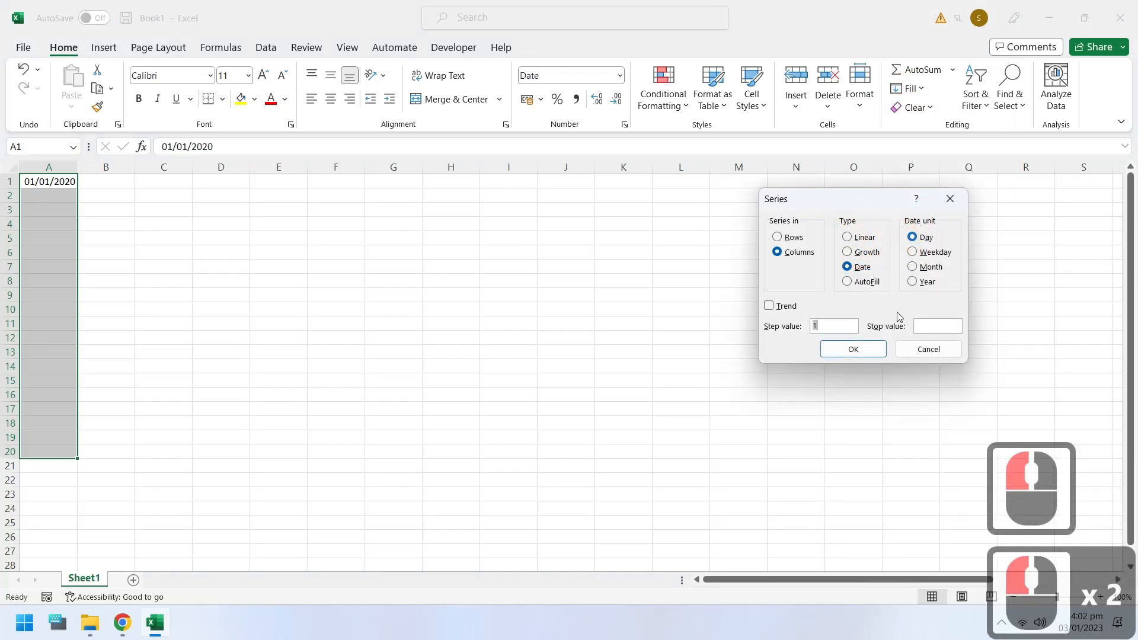
left_click(869, 354)
left_click(868, 354)
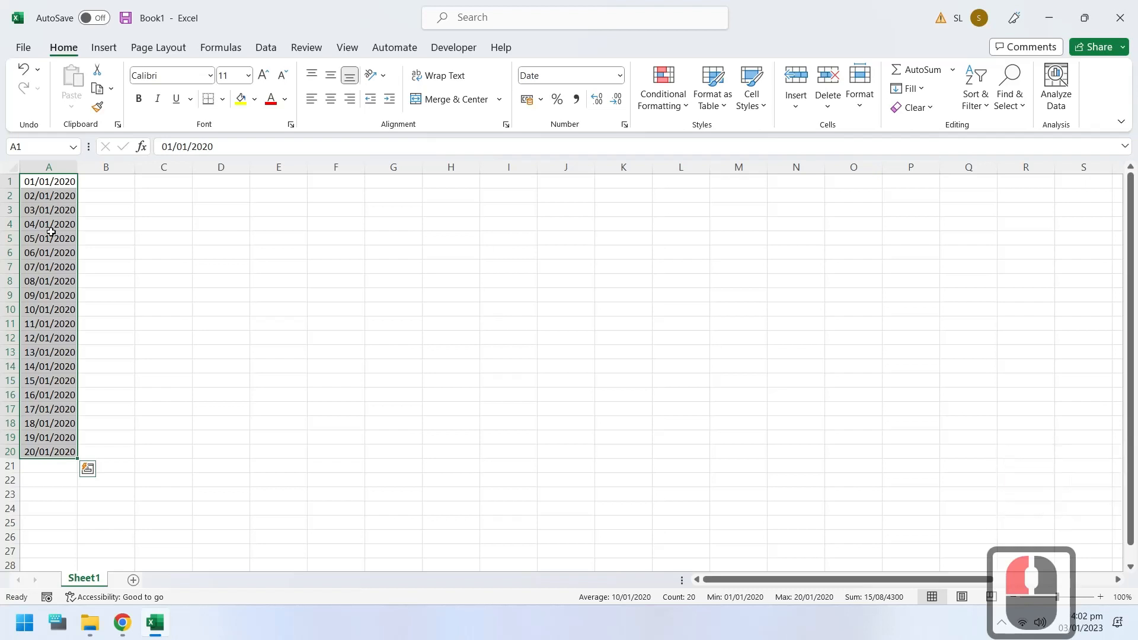
Step: Undo the daily date fill and refill A1:A20 with a column date series by weekday
key("ctrl+z")
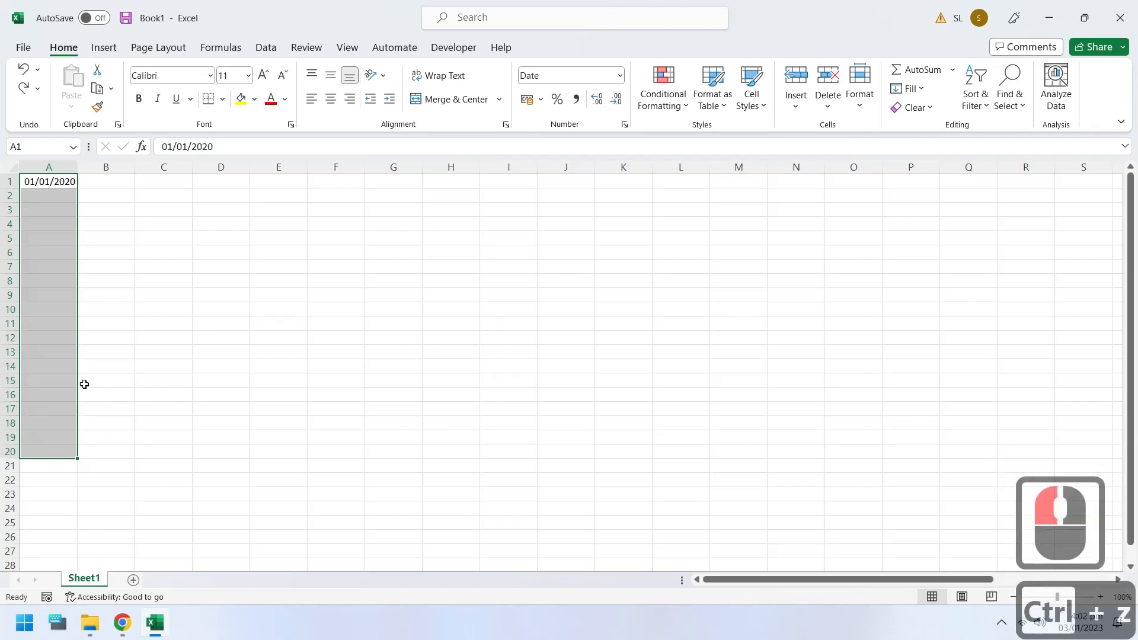
left_click(907, 88)
left_click(920, 217)
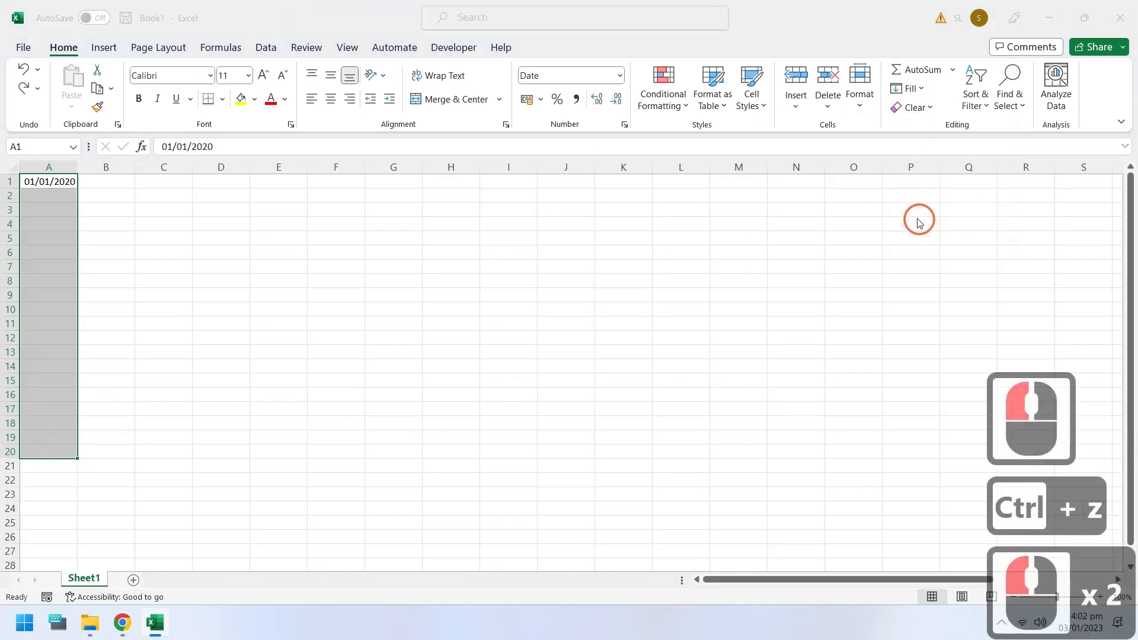
left_click(913, 252)
left_click(848, 351)
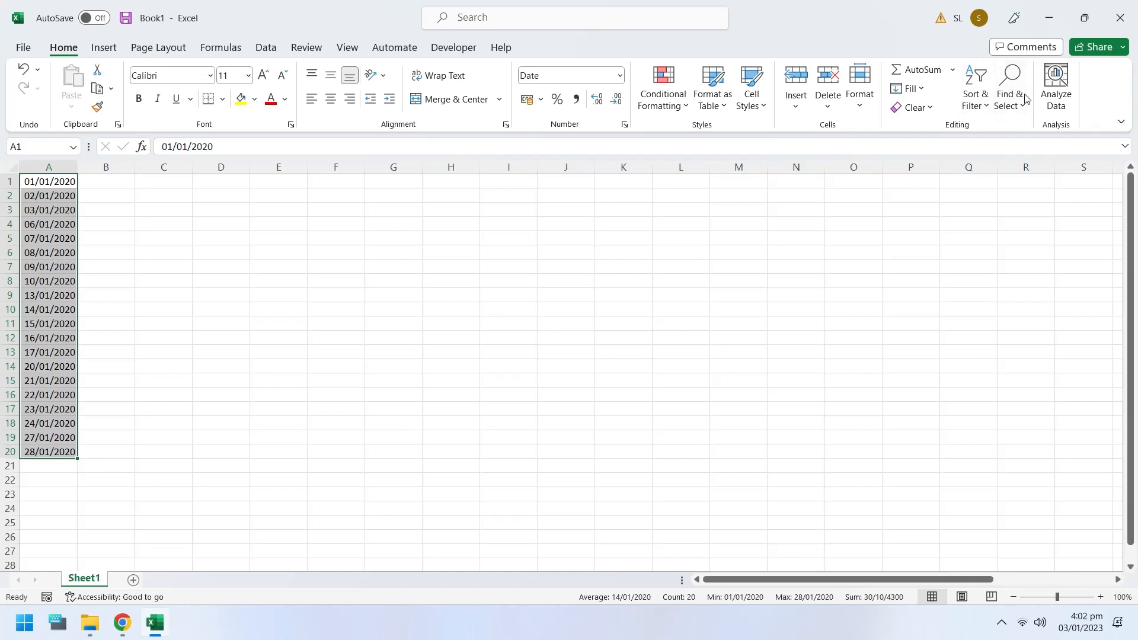
Step: Clear the weekday dates from A2:A20, keeping the starting date in A1
left_click(927, 107)
left_click(910, 89)
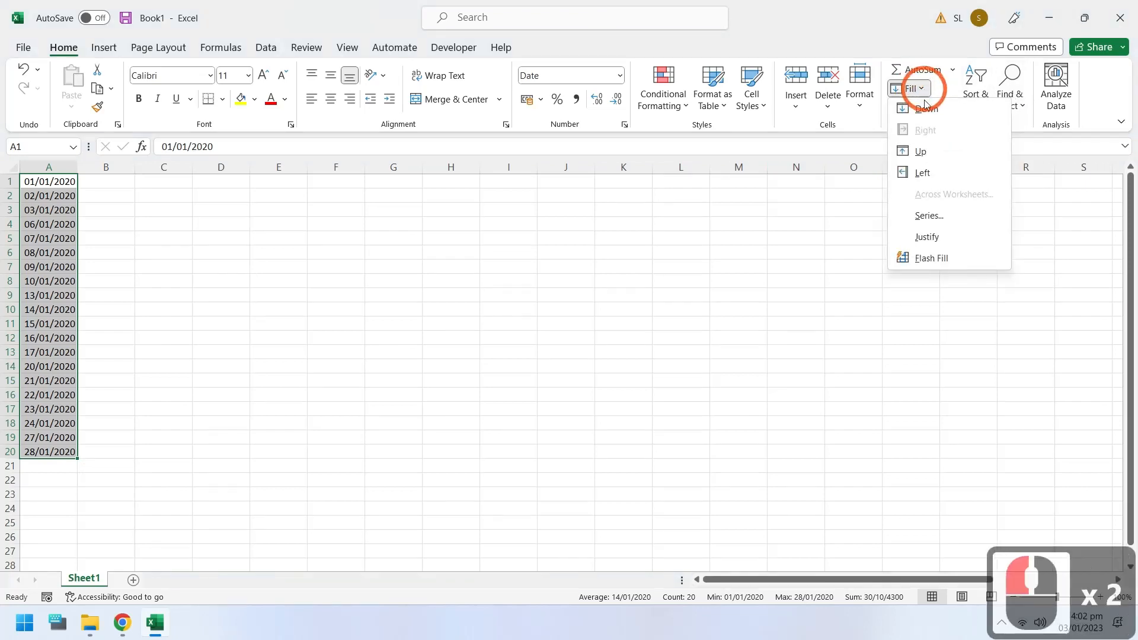
left_click_drag(51, 195, 47, 452)
key("Delete")
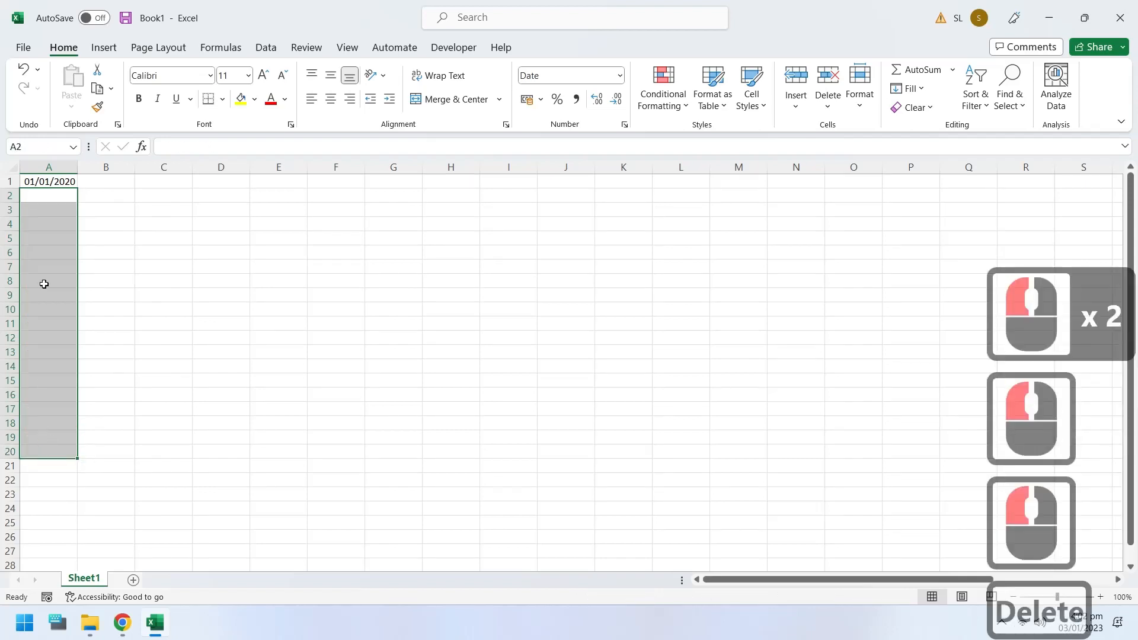
Step: Fill A1:A20 with a column date series by month using step value 1
left_click(51, 182)
left_click_drag(51, 181, 54, 446)
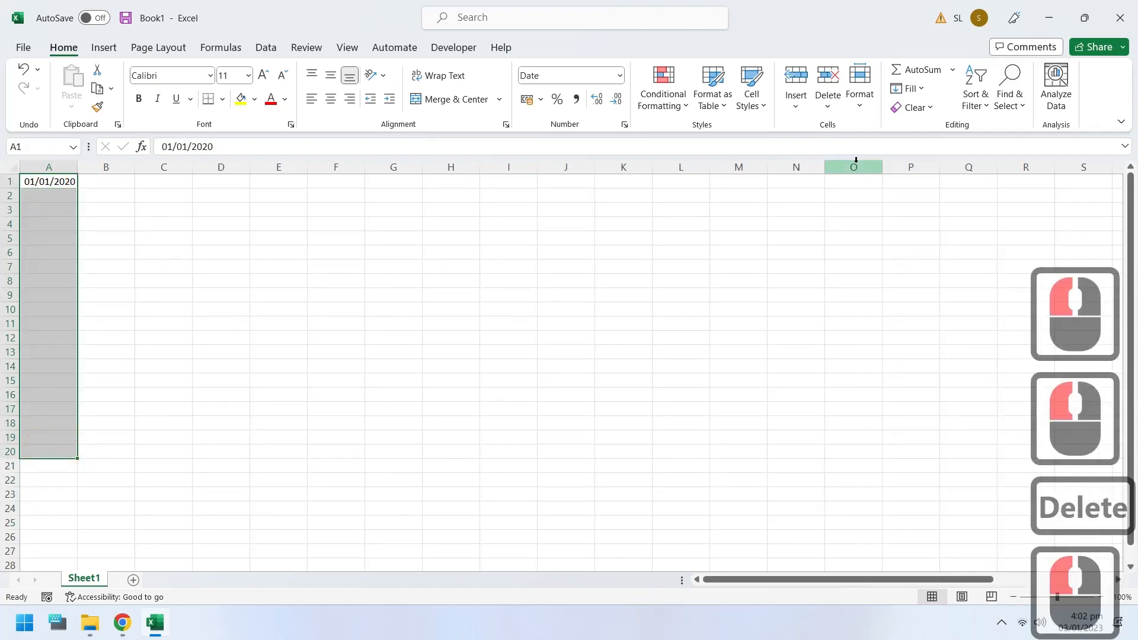
left_click(910, 89)
left_click(928, 209)
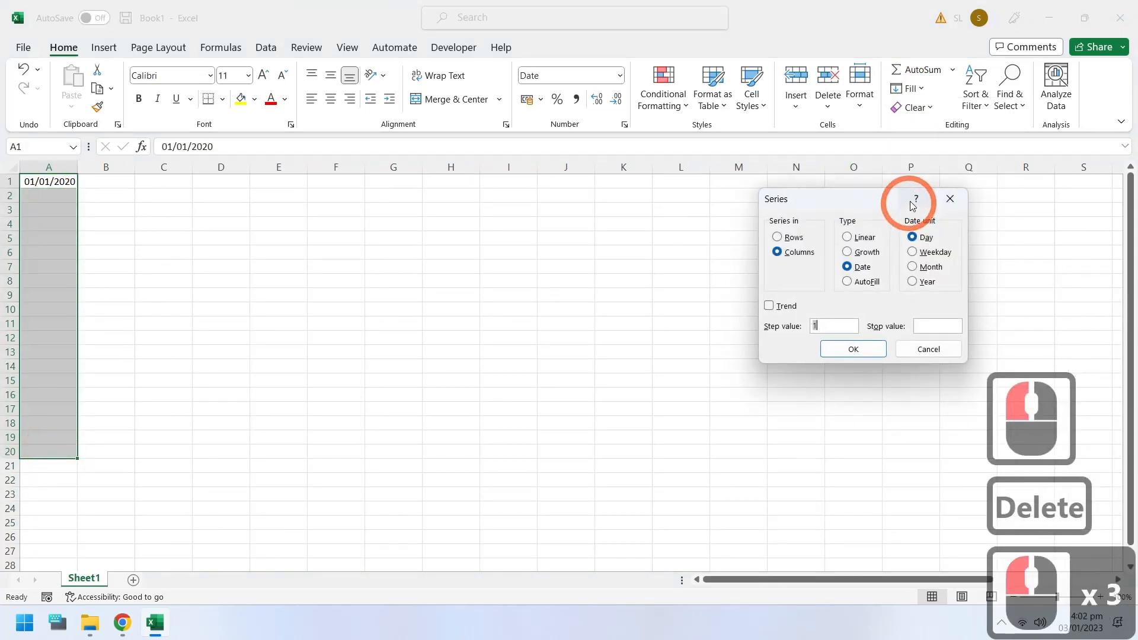
left_click(916, 267)
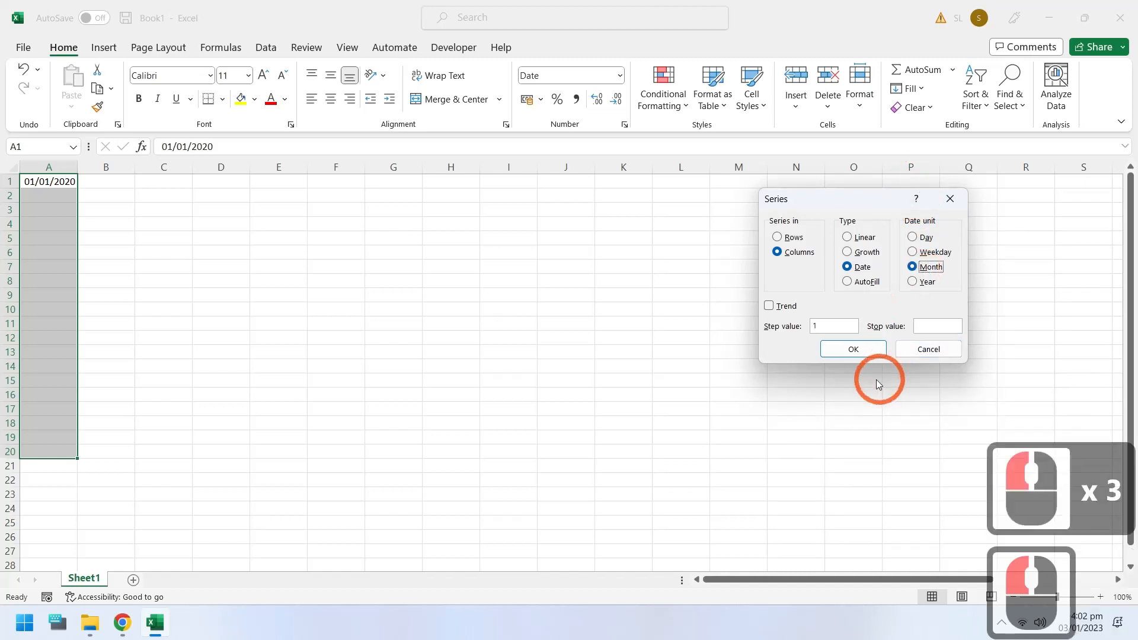
left_click(854, 351)
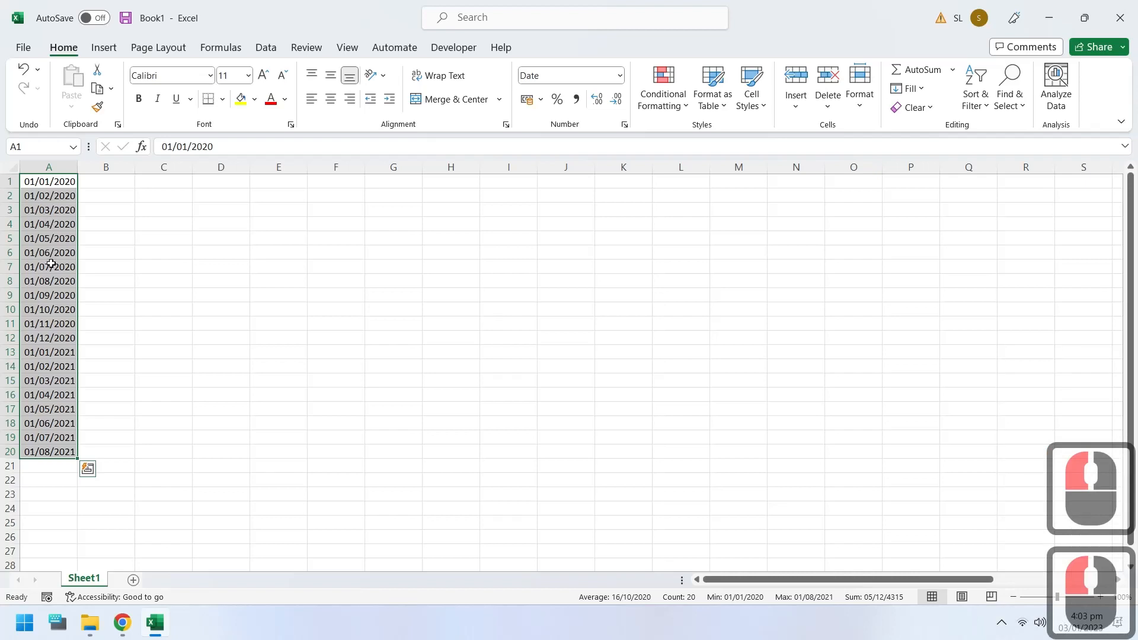
Step: Clear A2:A20 and refill A1:A20 with a column date series by year using step value 1
left_click_drag(49, 409, 54, 454)
key("Delete")
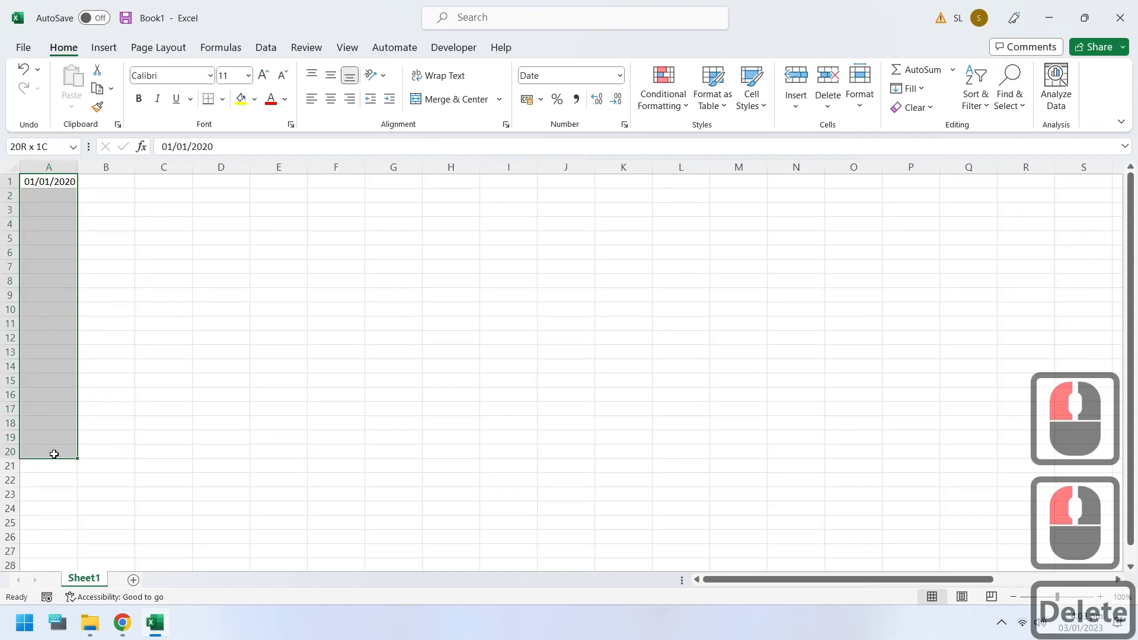
left_click(909, 89)
left_click(926, 211)
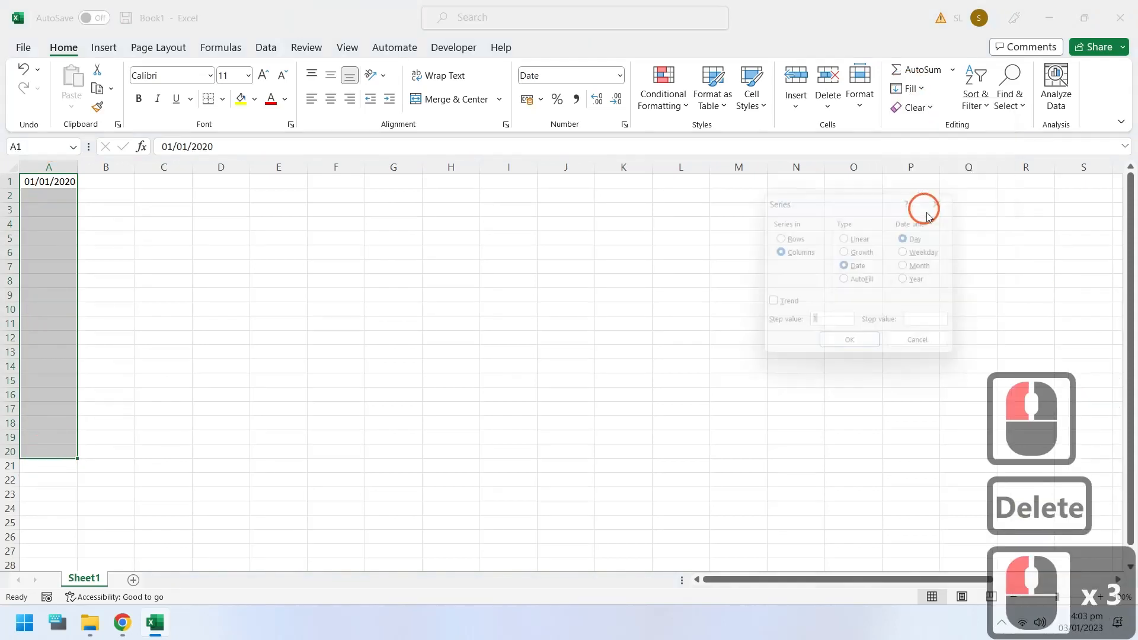
left_click(923, 286)
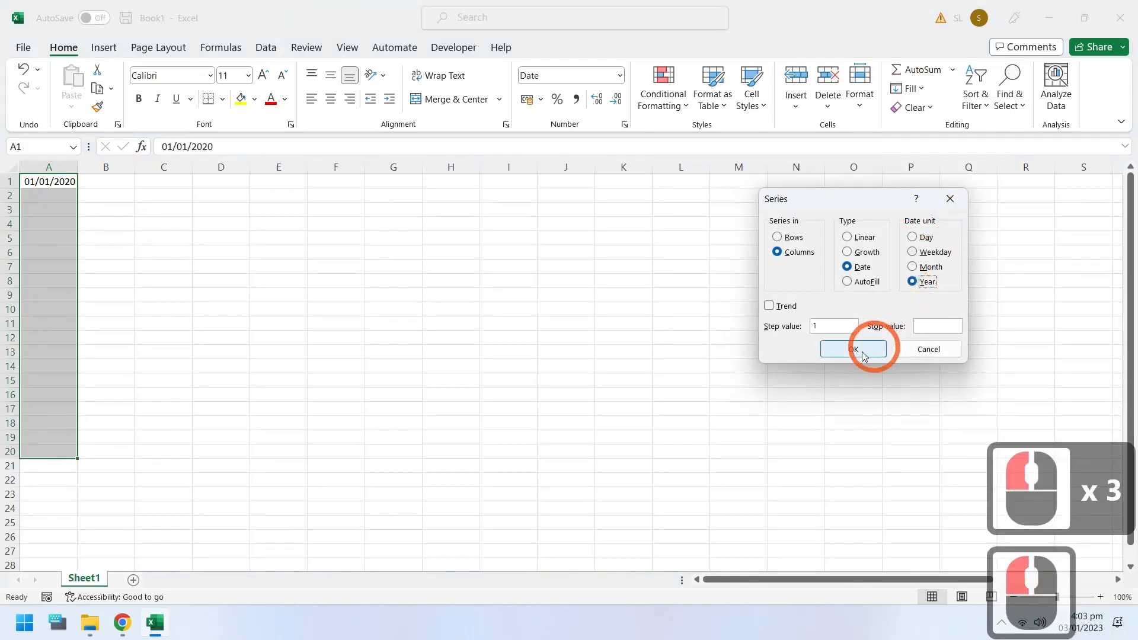
left_click(856, 350)
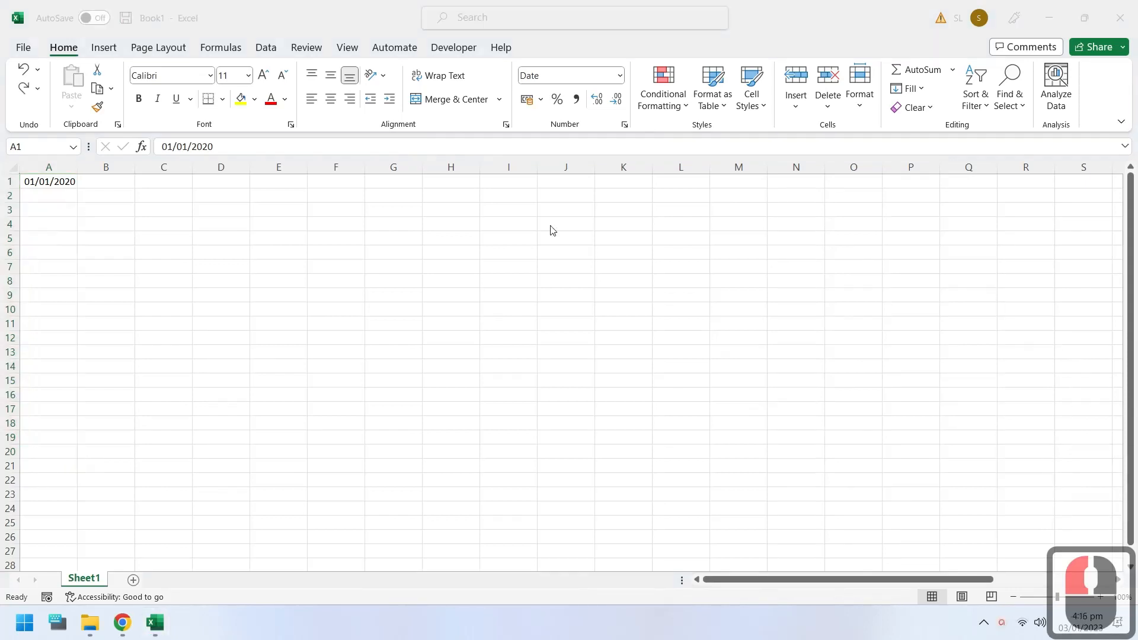
Step: Fill A1:A20 from the date in A1 with a column date series by weekday using step value 1
left_click(56, 183)
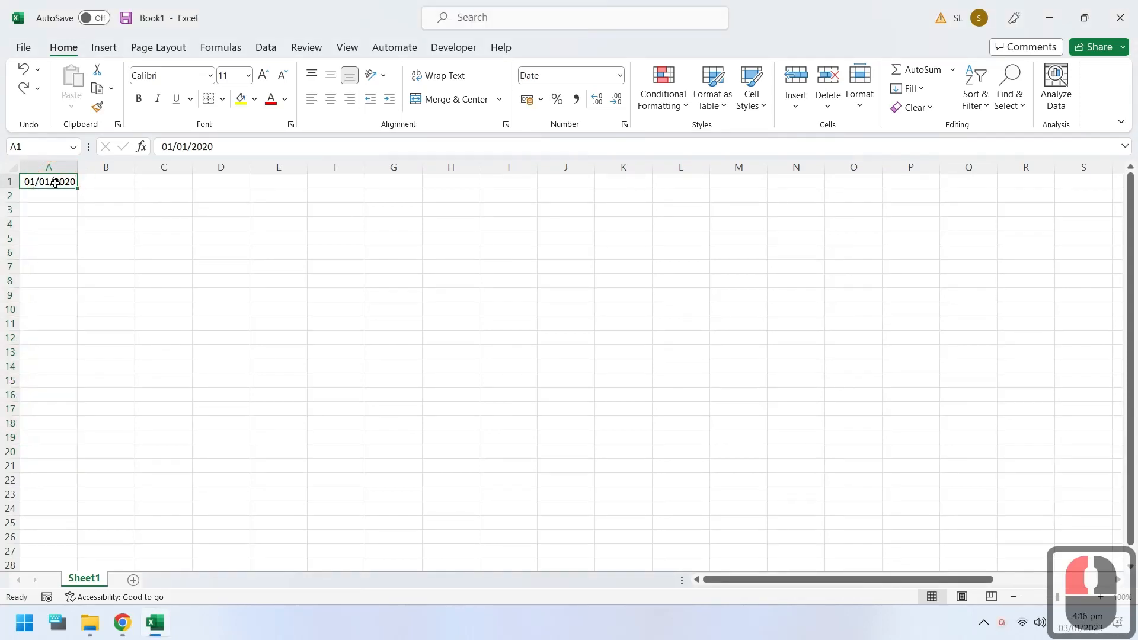
left_click_drag(55, 183, 51, 455)
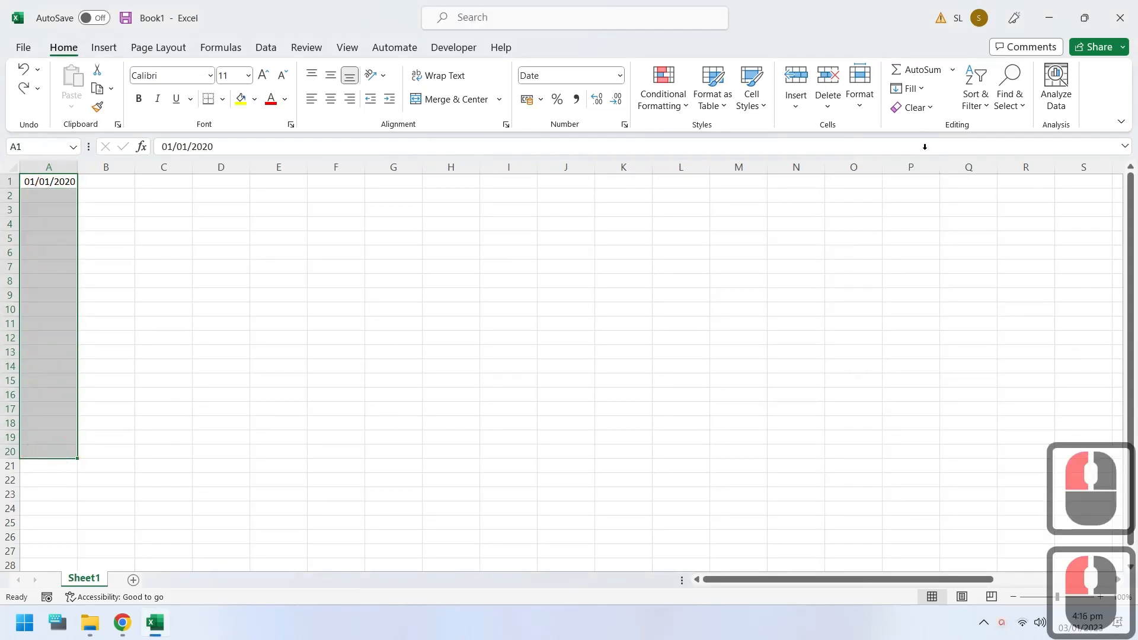
left_click(912, 90)
left_click(921, 217)
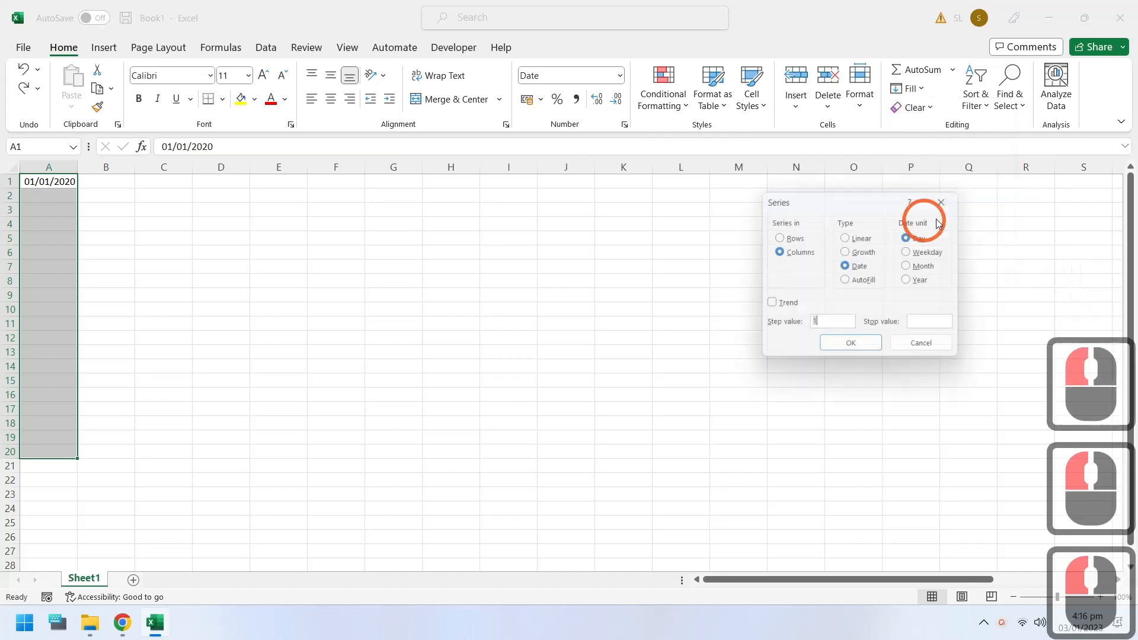
left_click(914, 252)
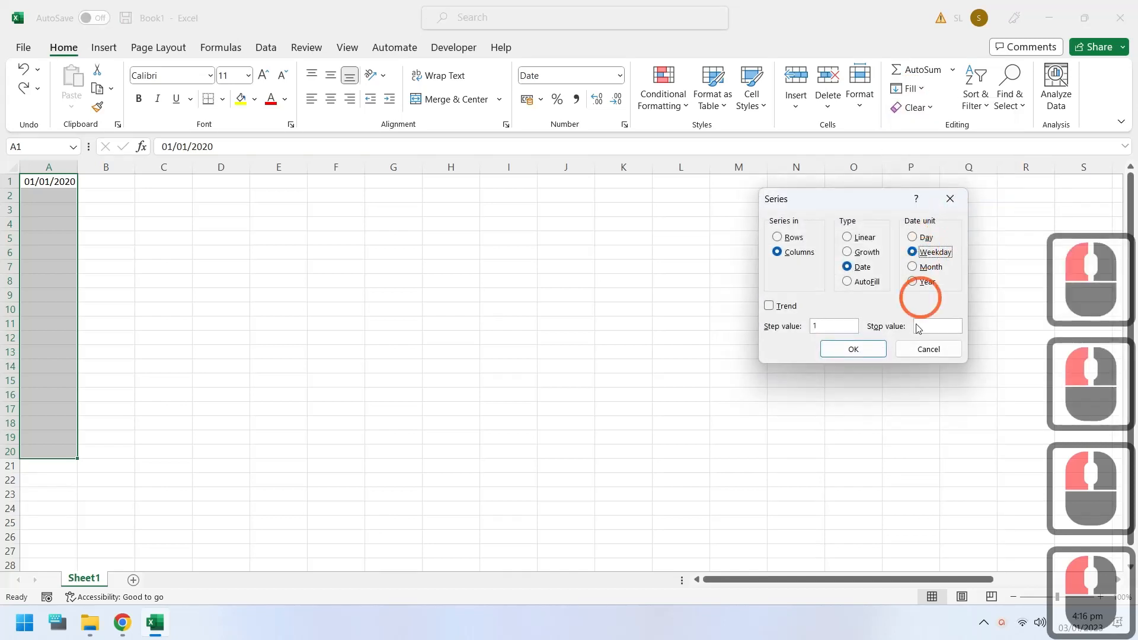
left_click(854, 349)
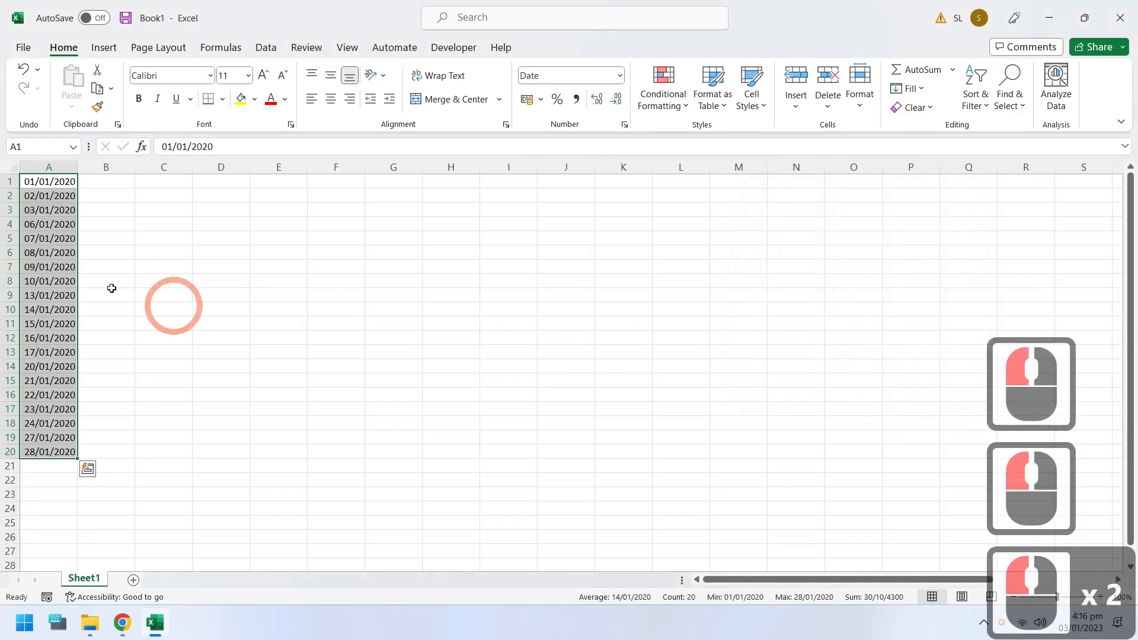
Step: Enter 1 in B1 and 2 in B2 as sample values beside the dates
left_click(93, 182)
type("1")
key("Return")
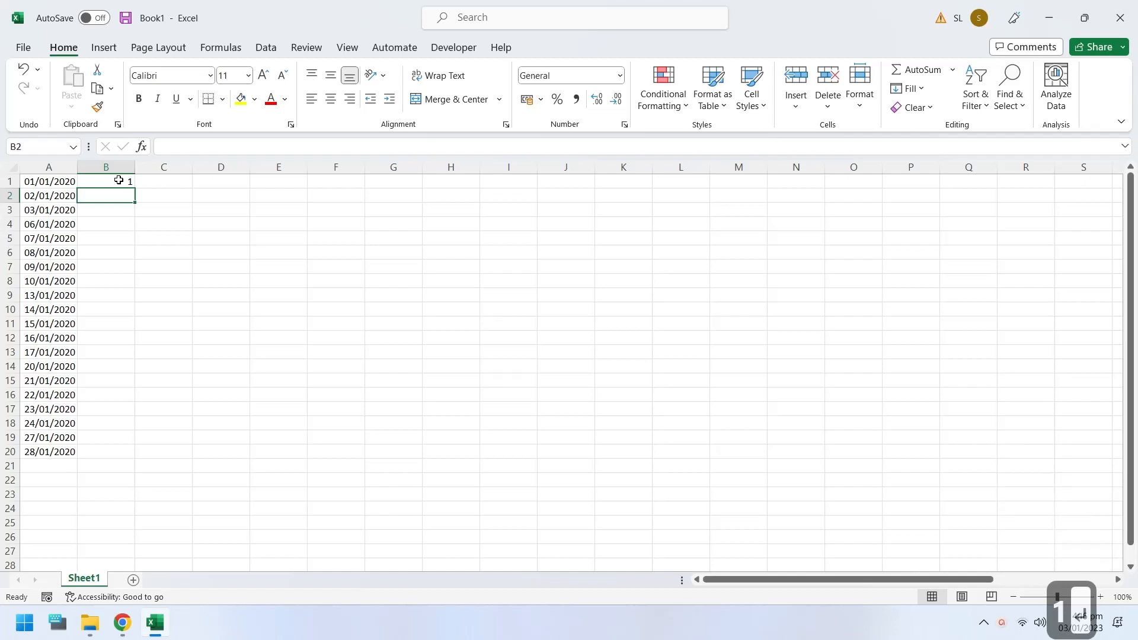
type("2")
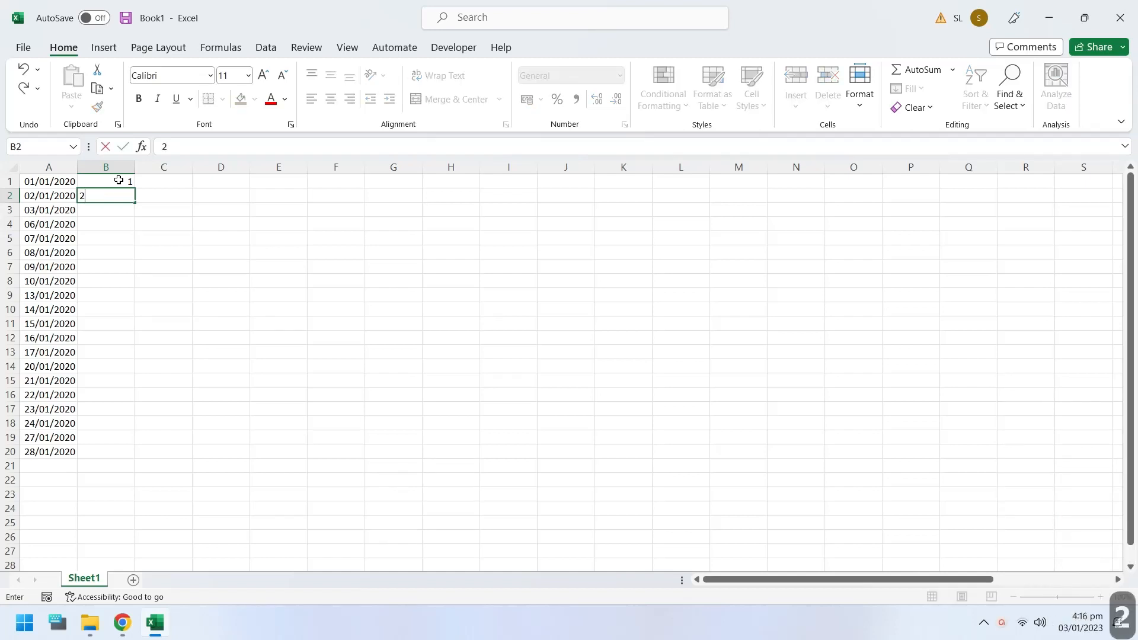
key("Return")
Step: Apply Flash Fill to B1:B20 to complete the column from the sample values
left_click_drag(118, 180, 118, 452)
left_click(908, 88)
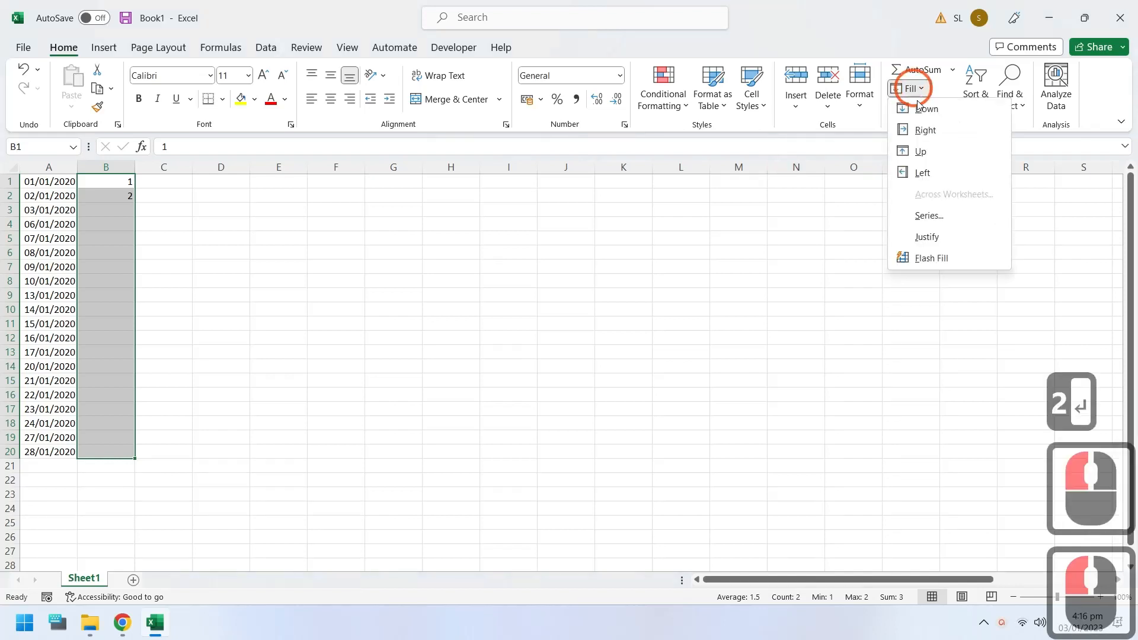
left_click(921, 258)
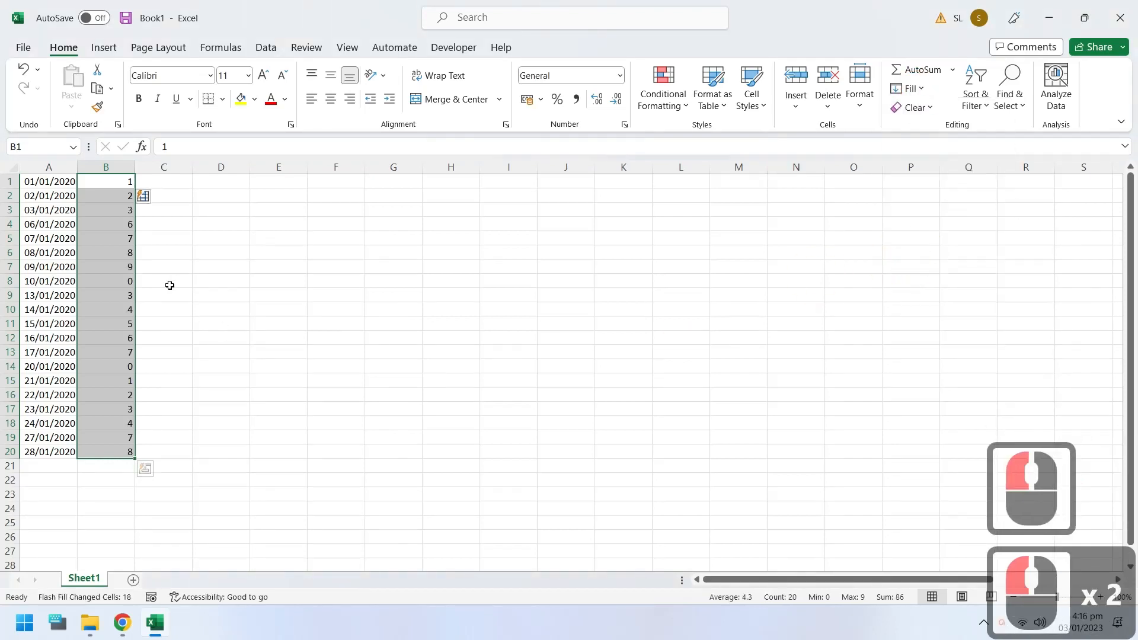
Step: Compare the flash-filled values in column B with the dates in column A, row by row from B1 to B9
left_click(112, 244)
left_click(122, 170)
left_click(122, 184)
left_click(122, 184)
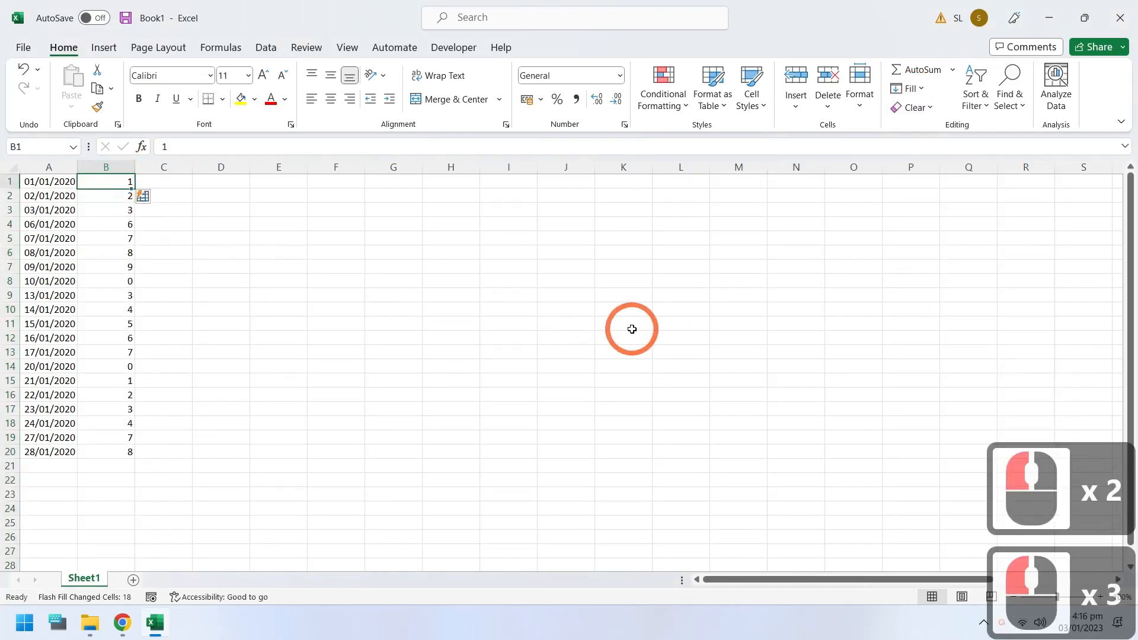
key("Down")
key("Down")
key("Down")
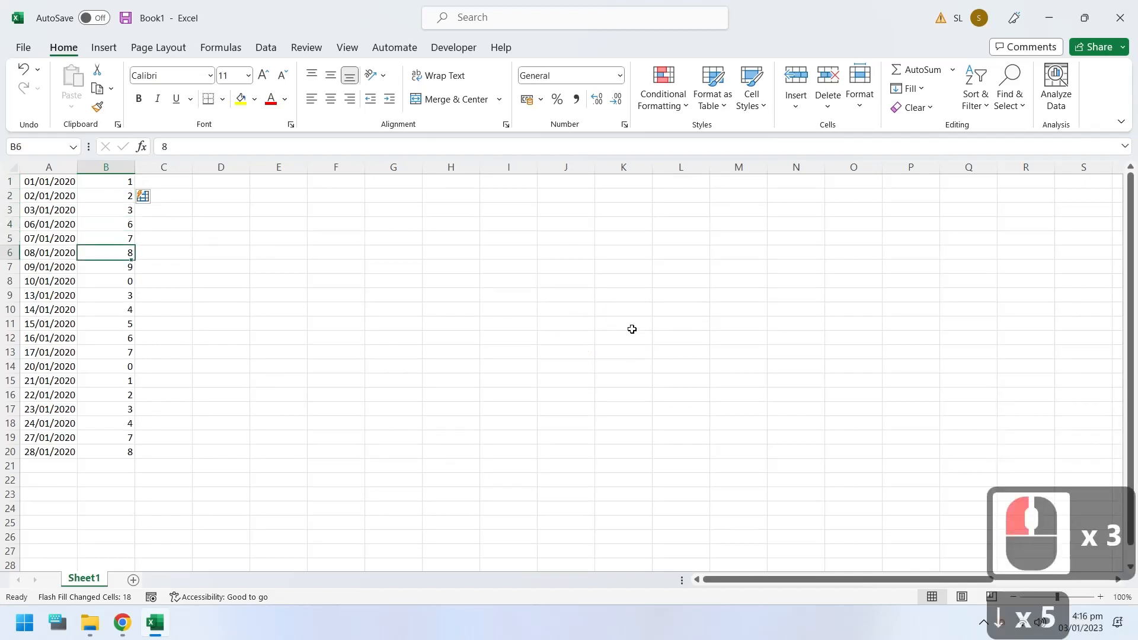
key("Down")
key("Left")
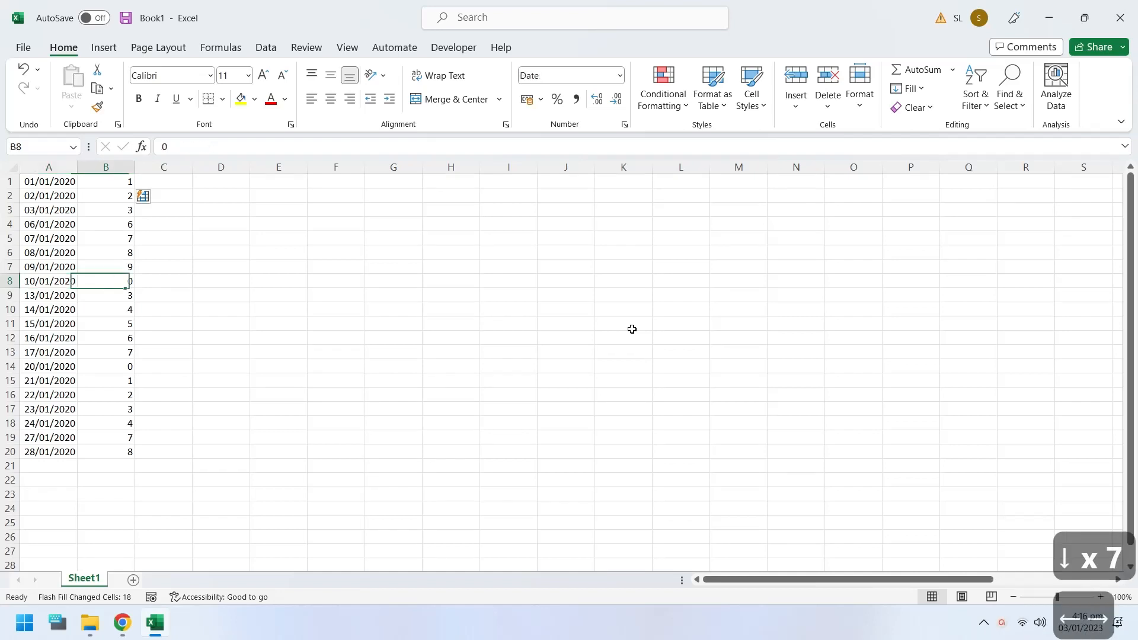
key("Down")
key("Left")
key("Right")
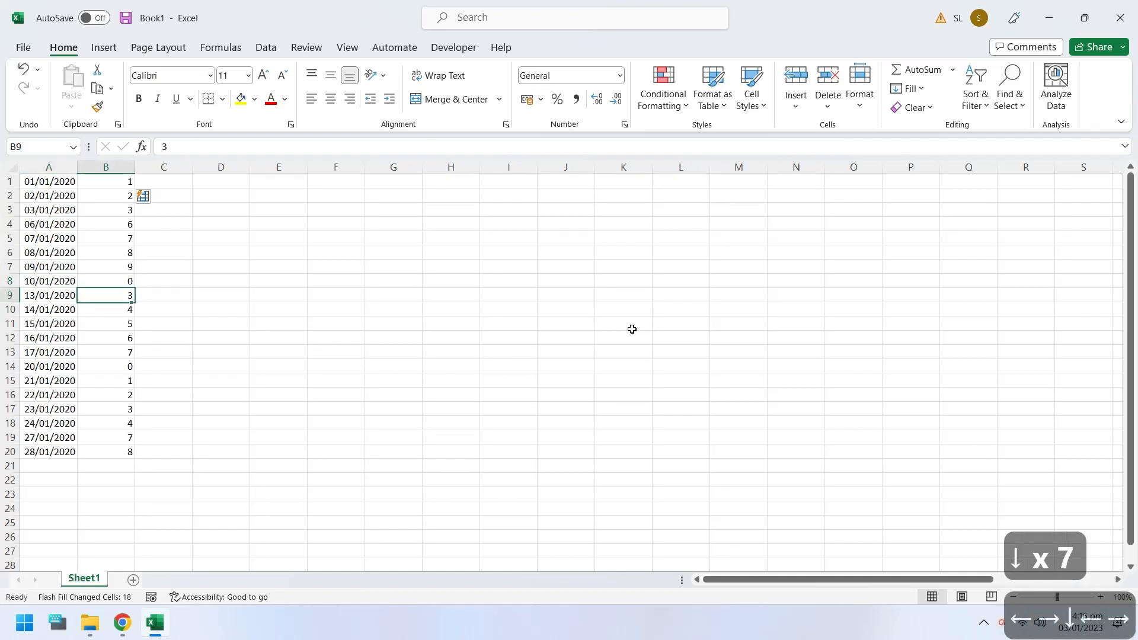
Step: Compare the flash-filled value in B10 with the date in A10
key("Down")
key("Left")
key("Right")
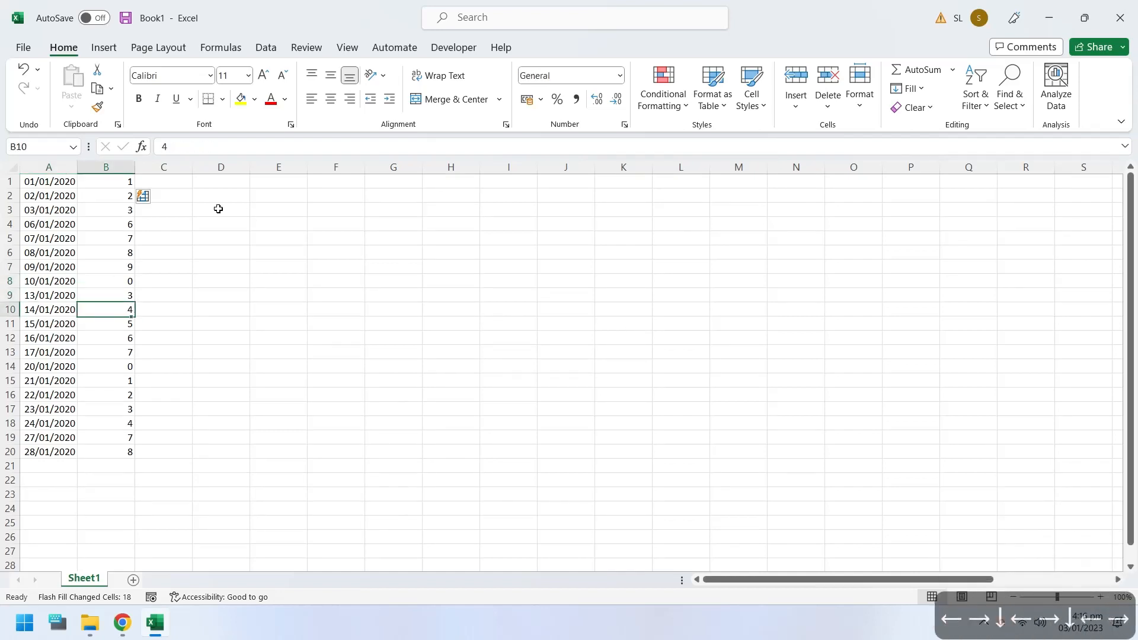
Step: Set the number format of the dates in column A to General
left_click(62, 166)
left_click(620, 75)
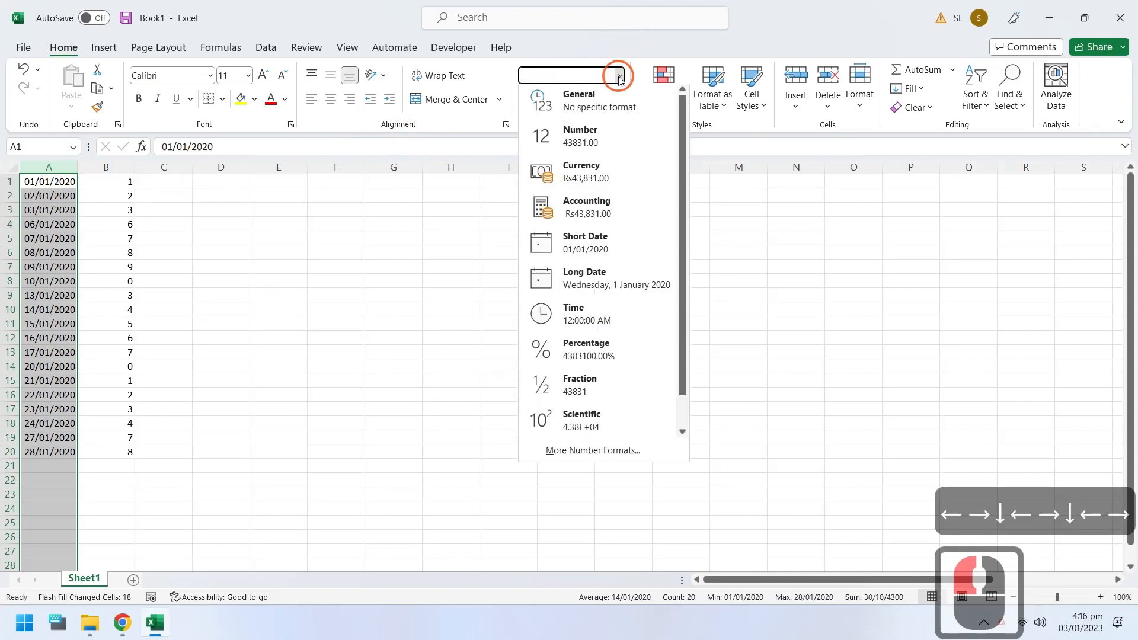
left_click(596, 106)
Step: Compare the last digits of the serial numbers in column A with the flash-filled values in column B, checking several rows from 7 down
left_click(62, 266)
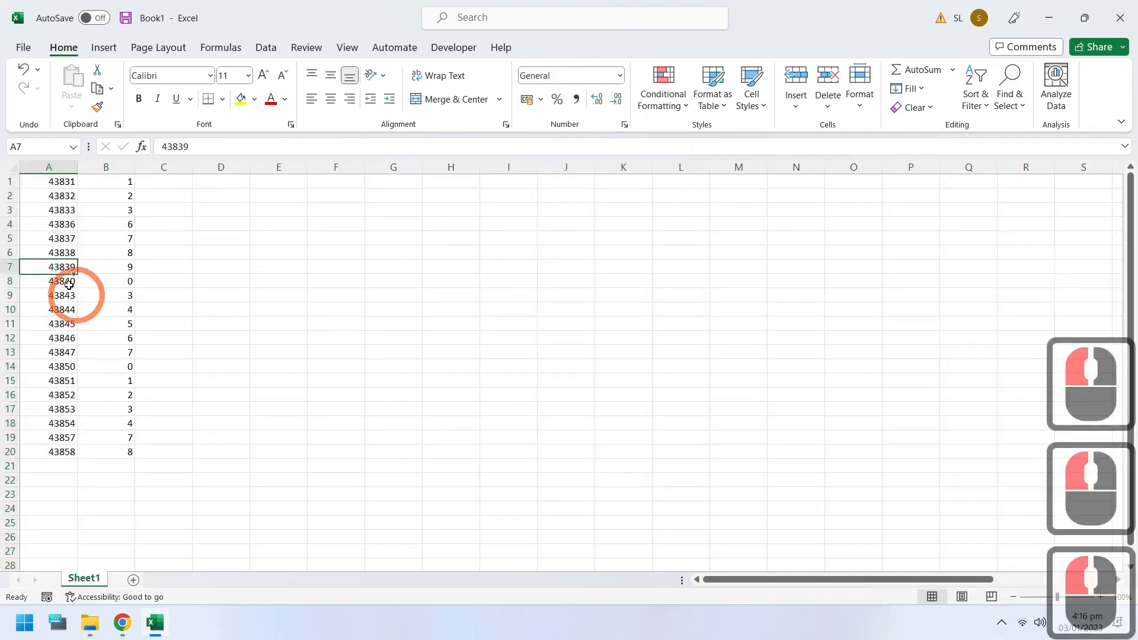
left_click(71, 284)
left_click_drag(72, 284, 102, 309)
left_click(72, 312)
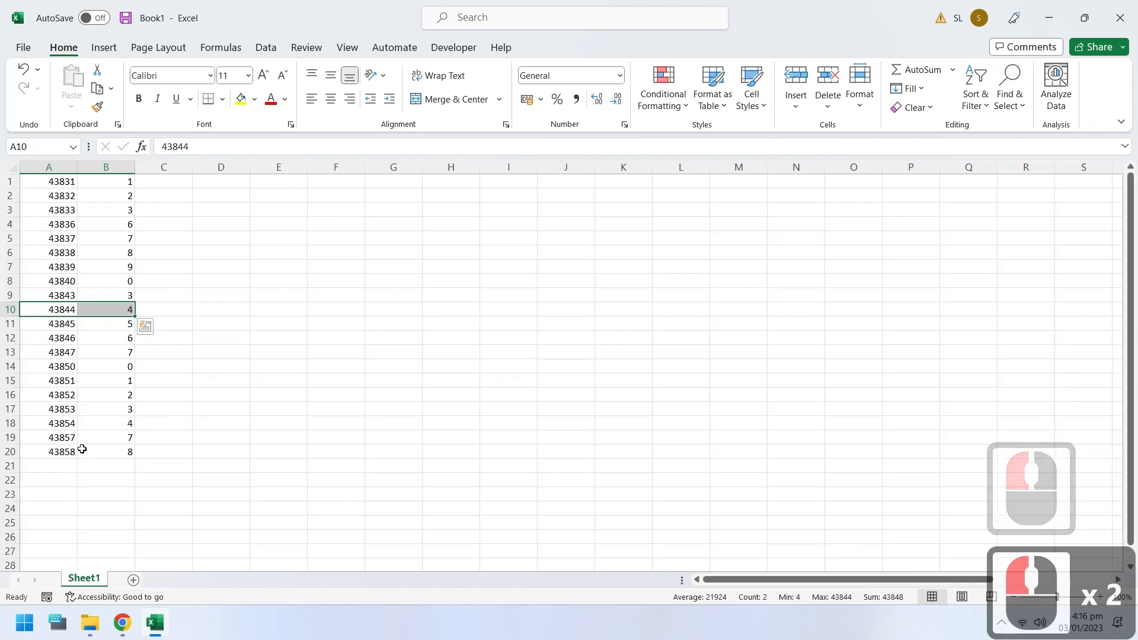
left_click(60, 437)
left_click(102, 411)
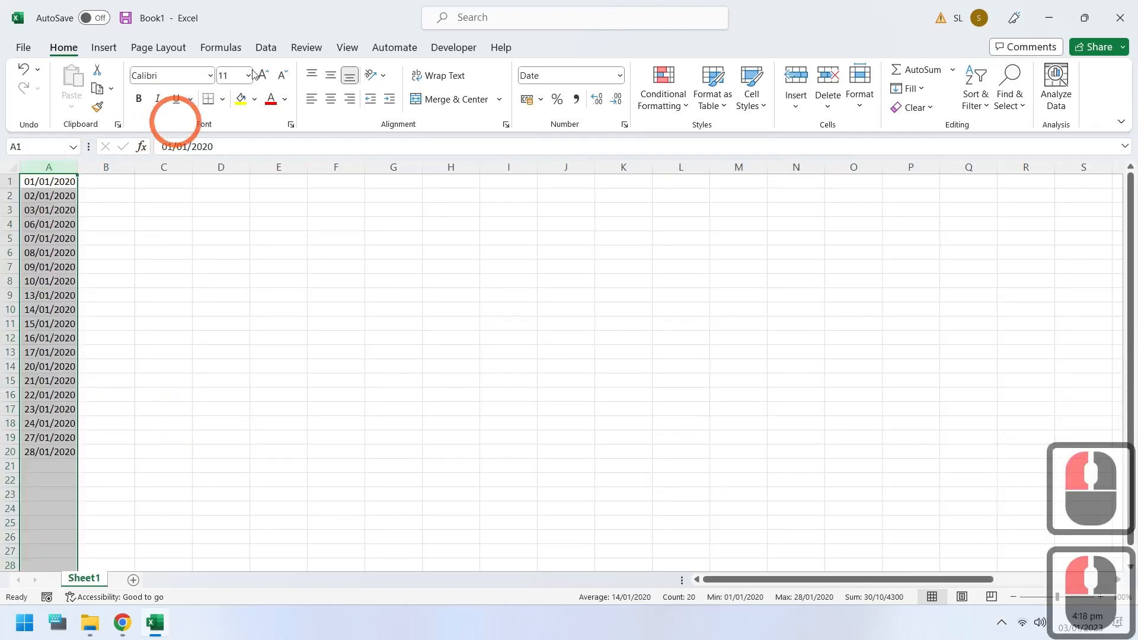
Step: Split the dates in column A into day, month and year columns using Text to Columns, delimited by the custom character "/"
left_click(265, 46)
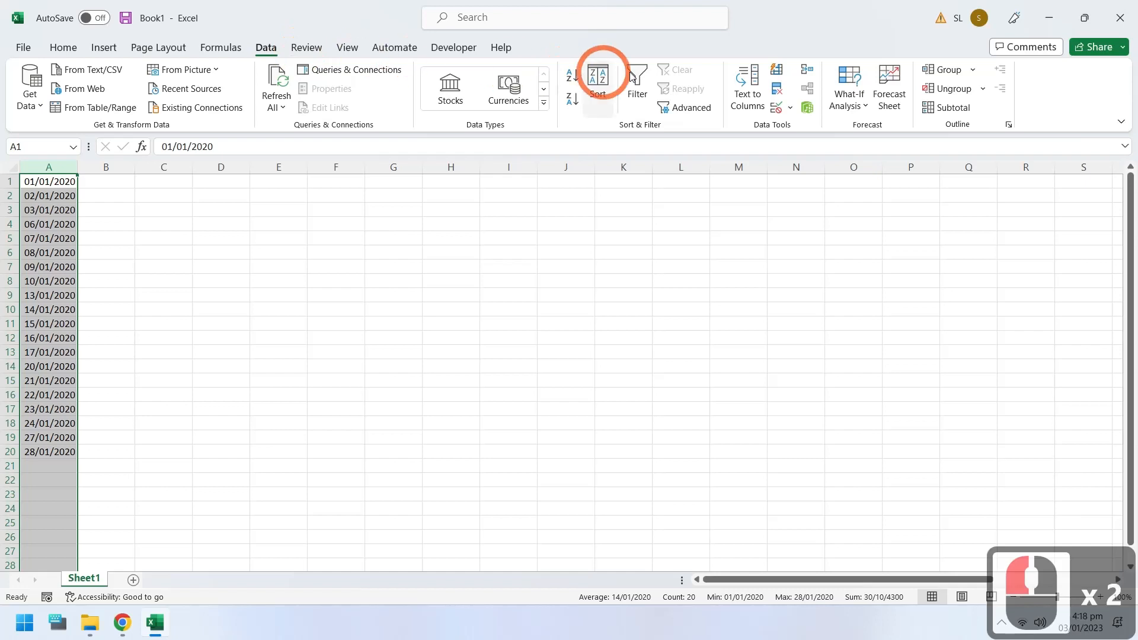
left_click(758, 105)
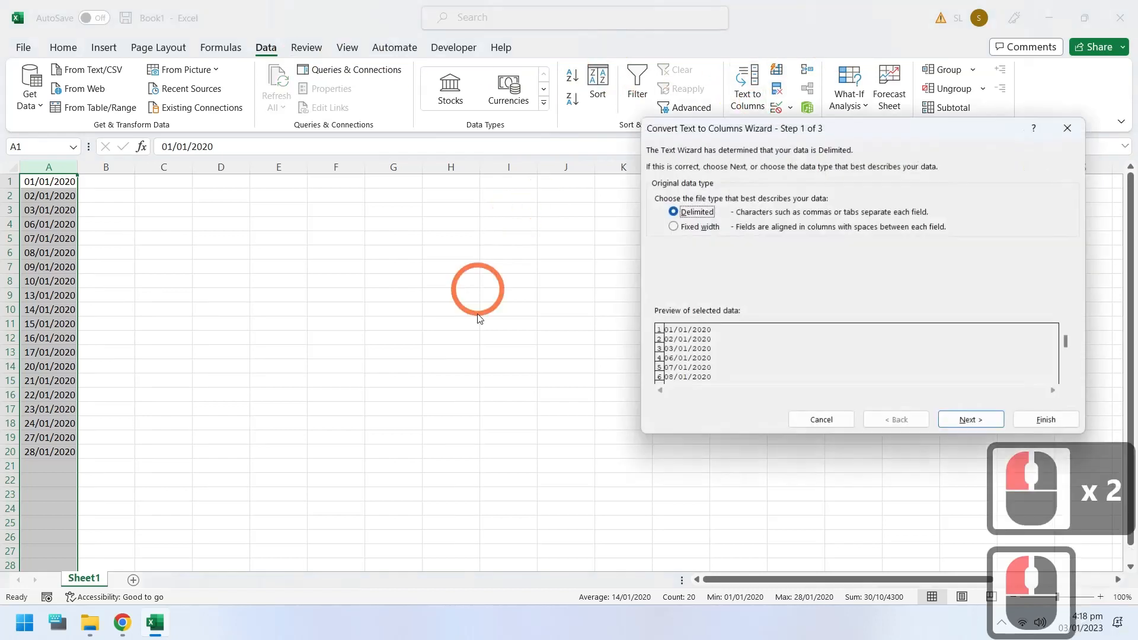
left_click(960, 428)
left_click(708, 247)
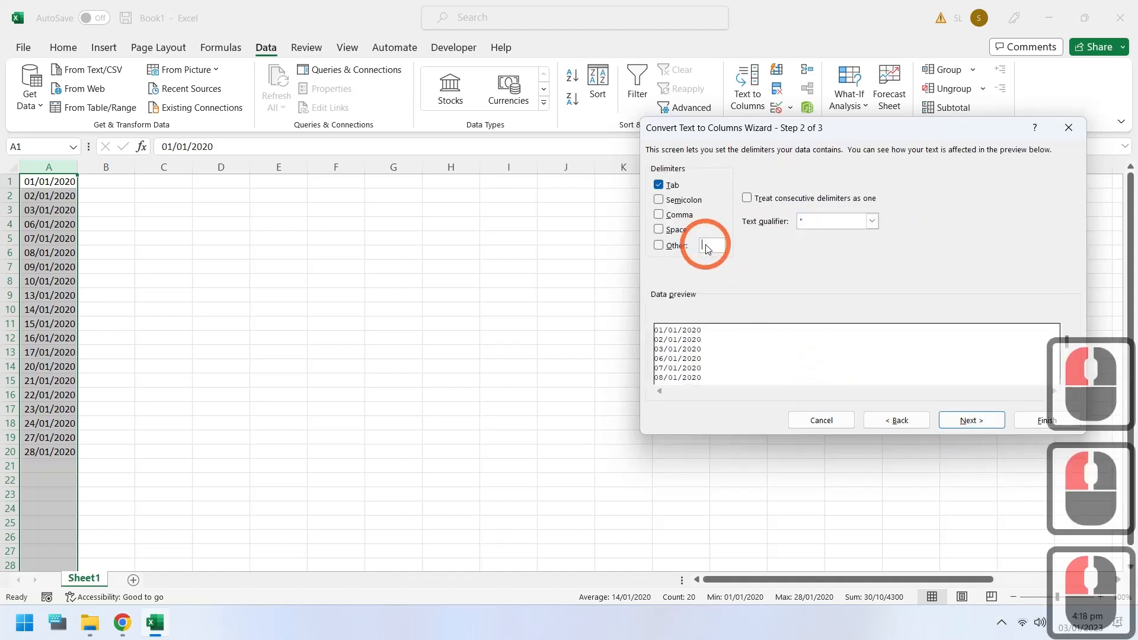
type("/")
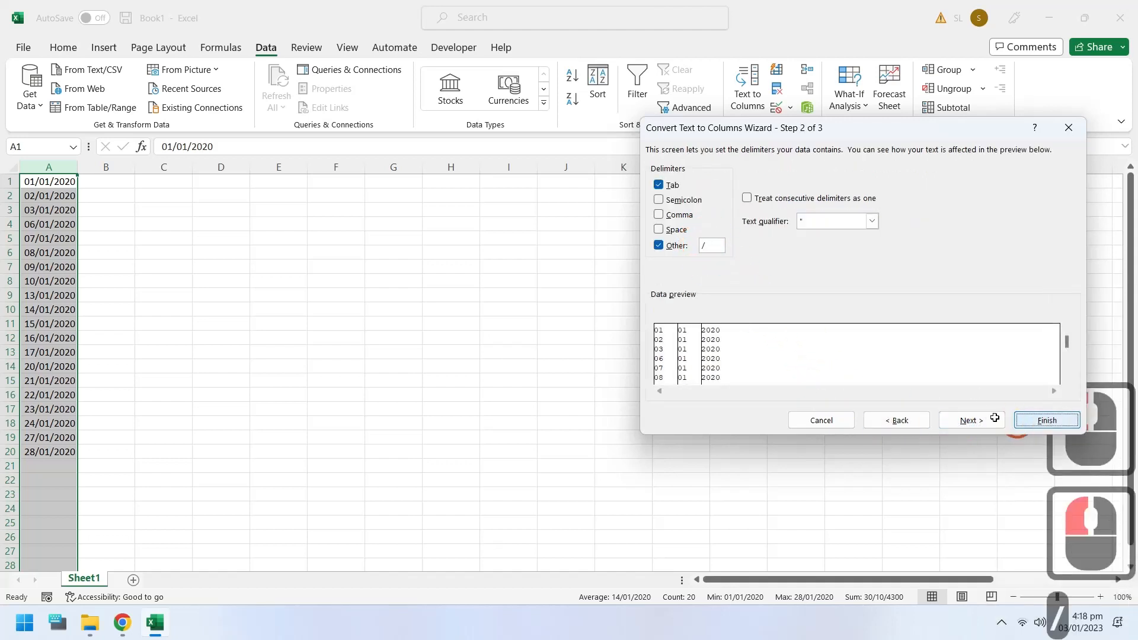
left_click(1046, 420)
left_click(159, 243)
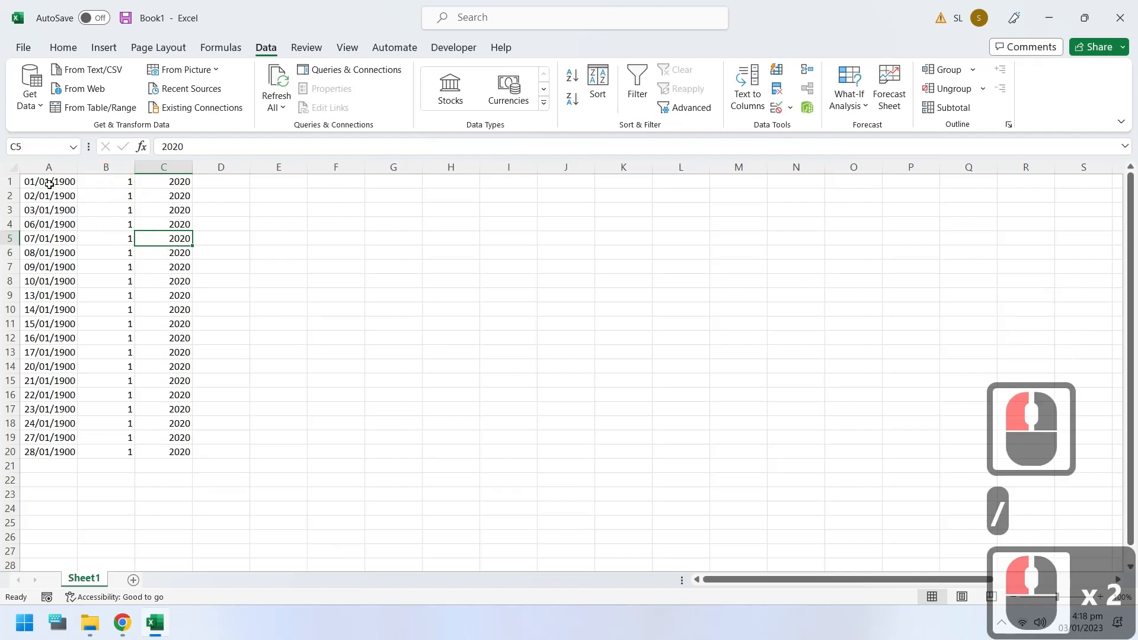
Step: Set column A's number format to General so the split values show as plain day numbers
left_click(60, 168)
left_click(63, 47)
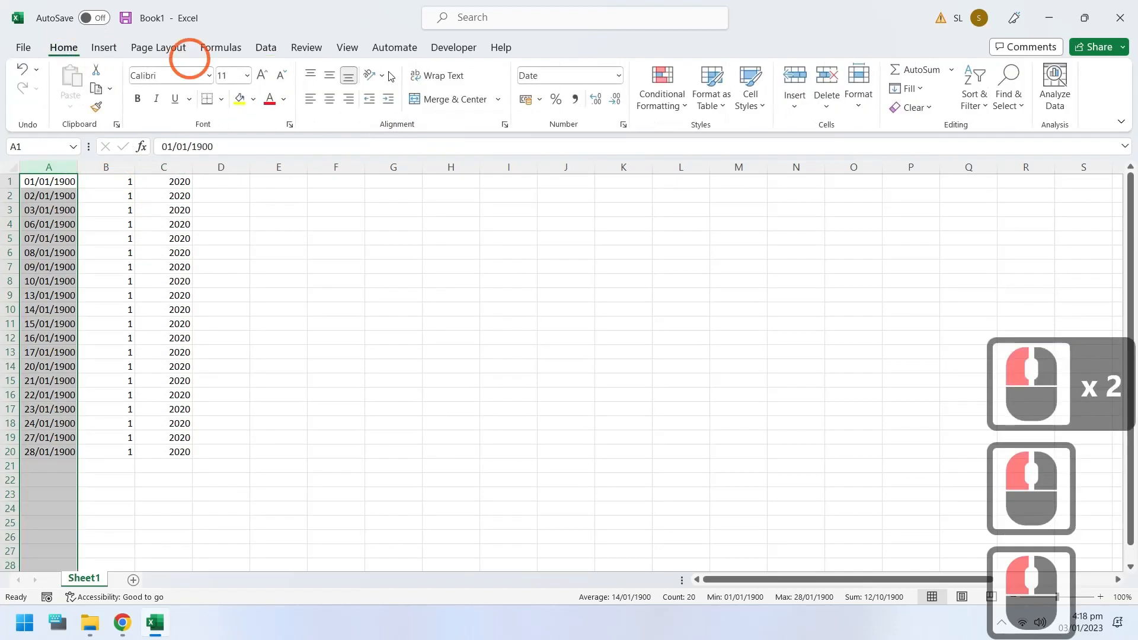
left_click(620, 75)
left_click(599, 101)
left_click(393, 238)
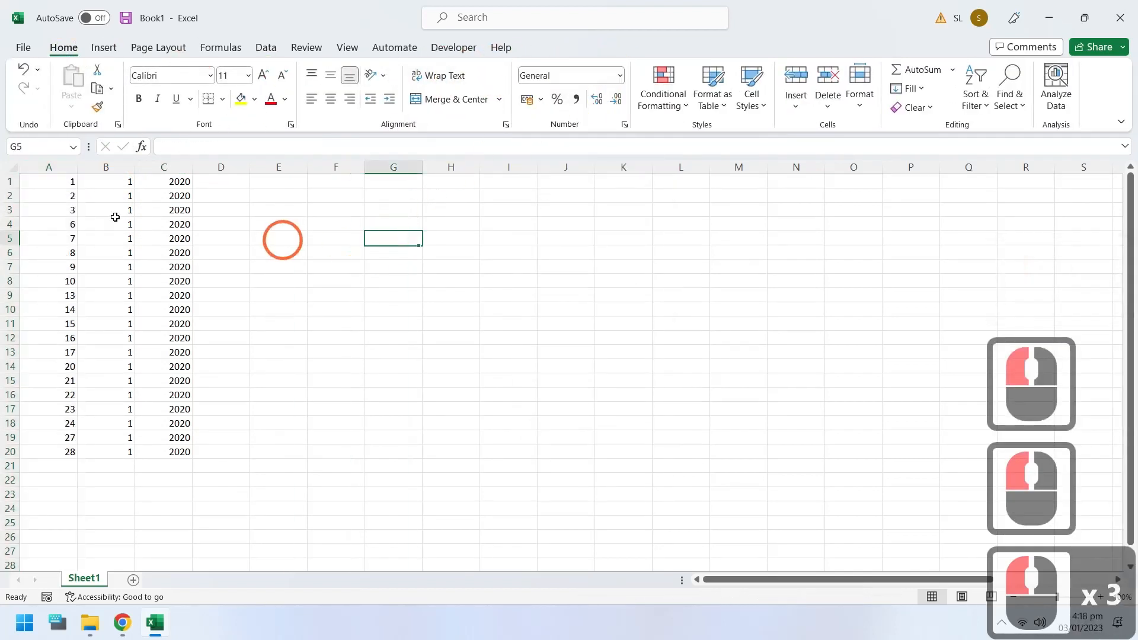
Step: Enter the sample text "Jan 1, 2020" in D1, combining the month, day and year of row 1
left_click(222, 178)
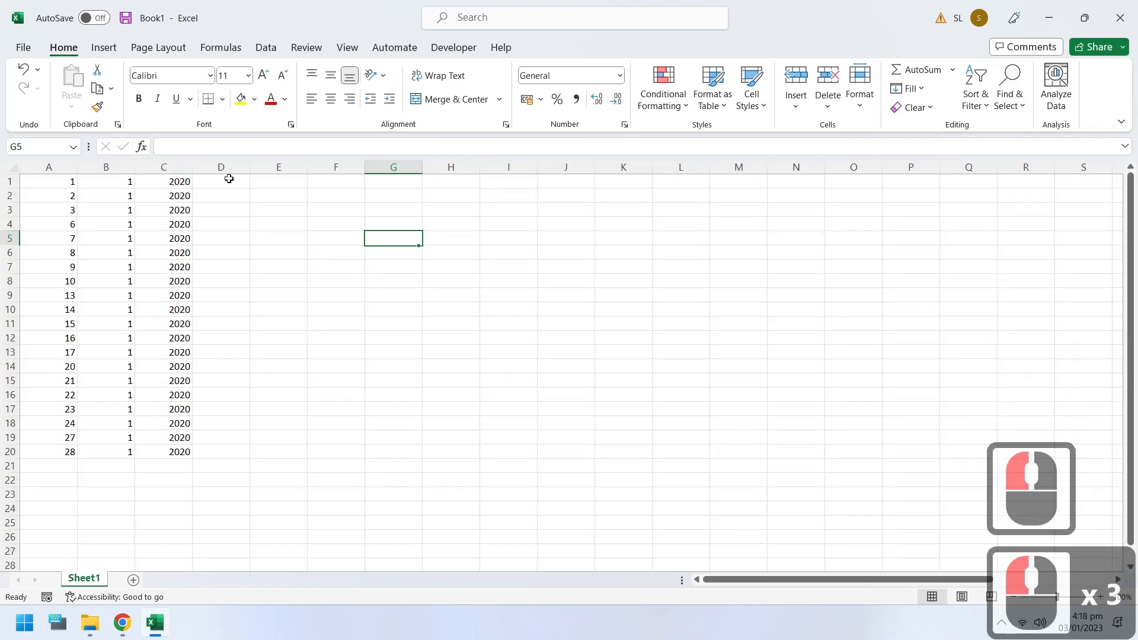
type("Jan 1,")
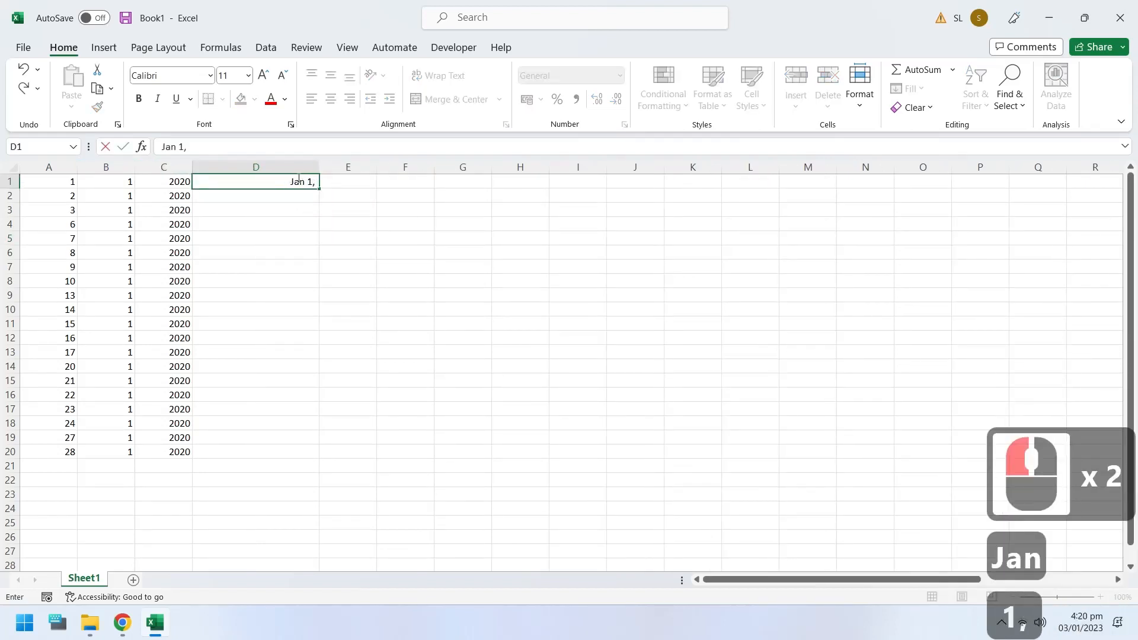
type(" 2020")
key("Return")
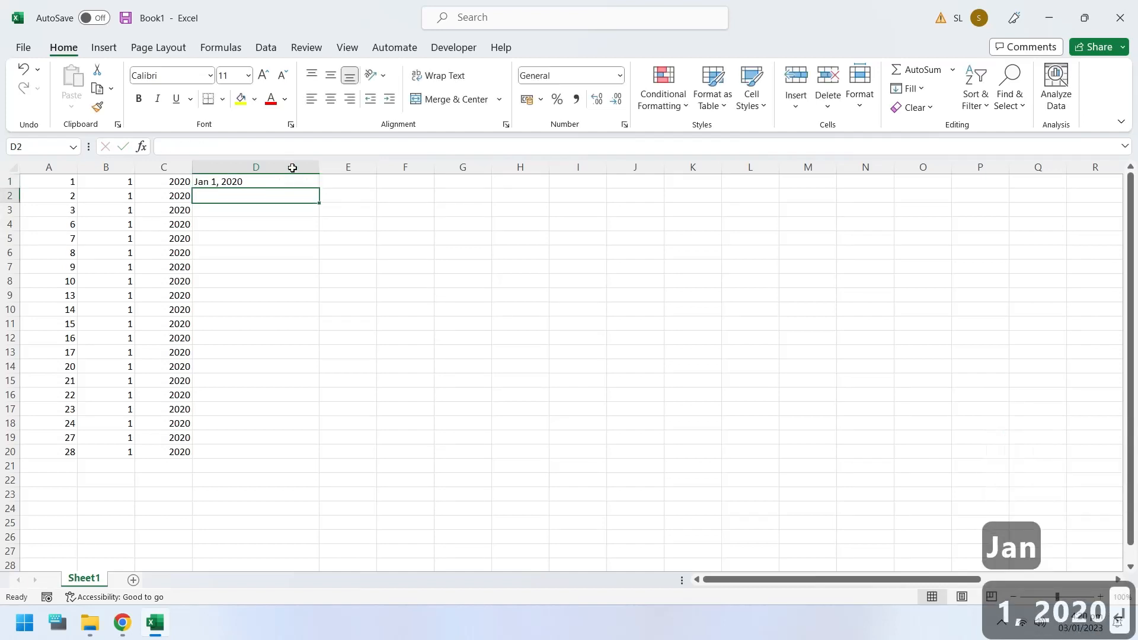
Step: Apply Flash Fill to D1:D20 to build the remaining date texts from the sample in D1
left_click(296, 181)
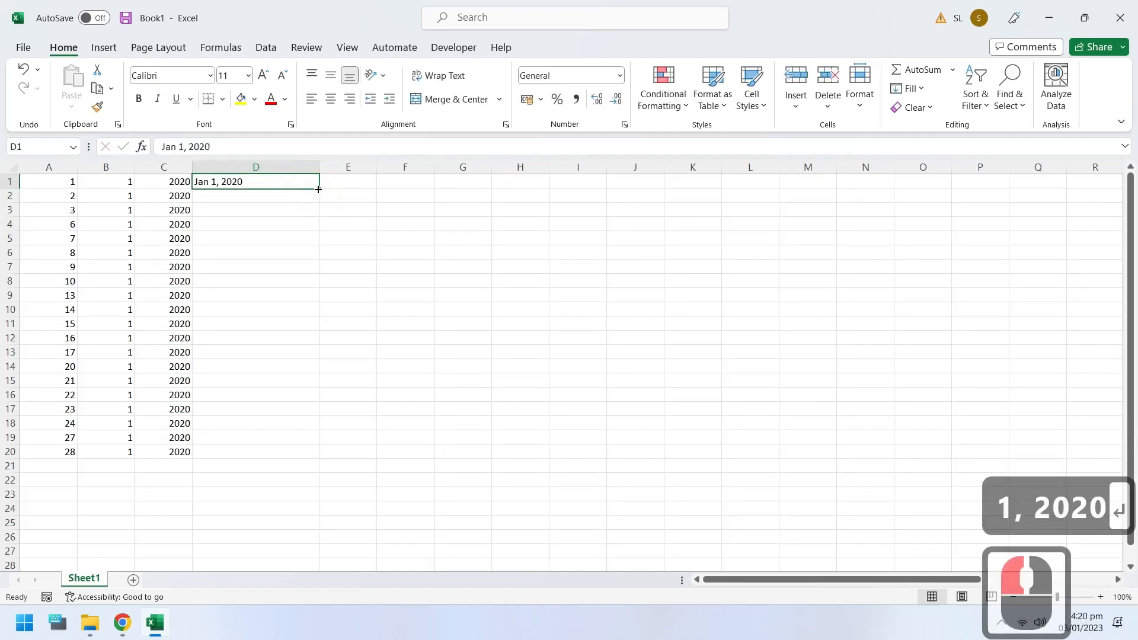
left_click_drag(298, 184, 292, 453)
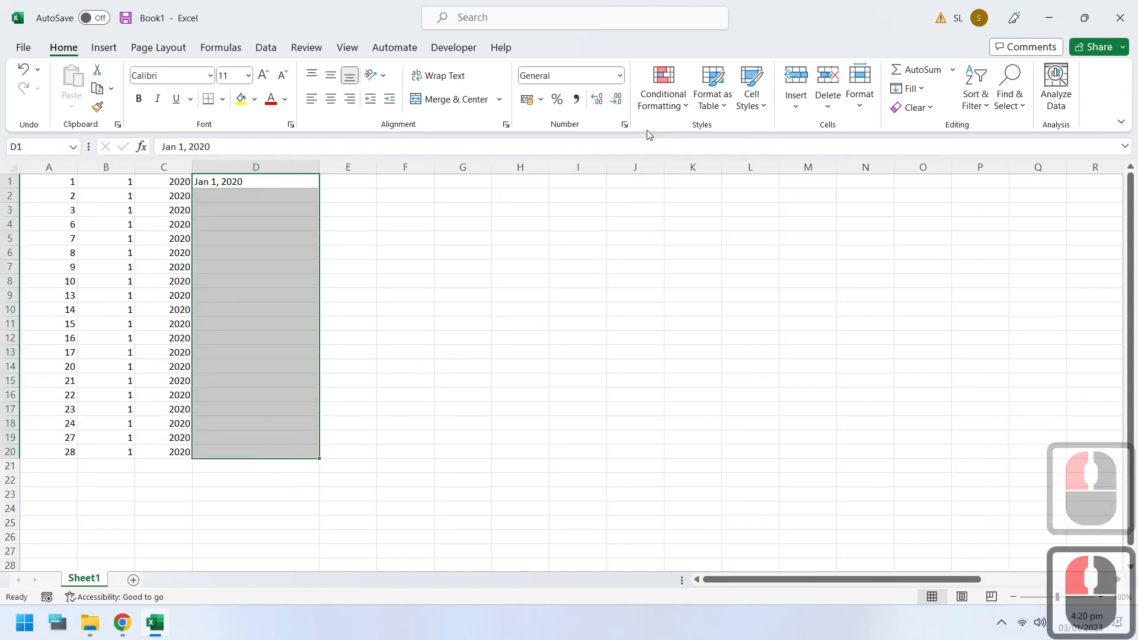
left_click(910, 90)
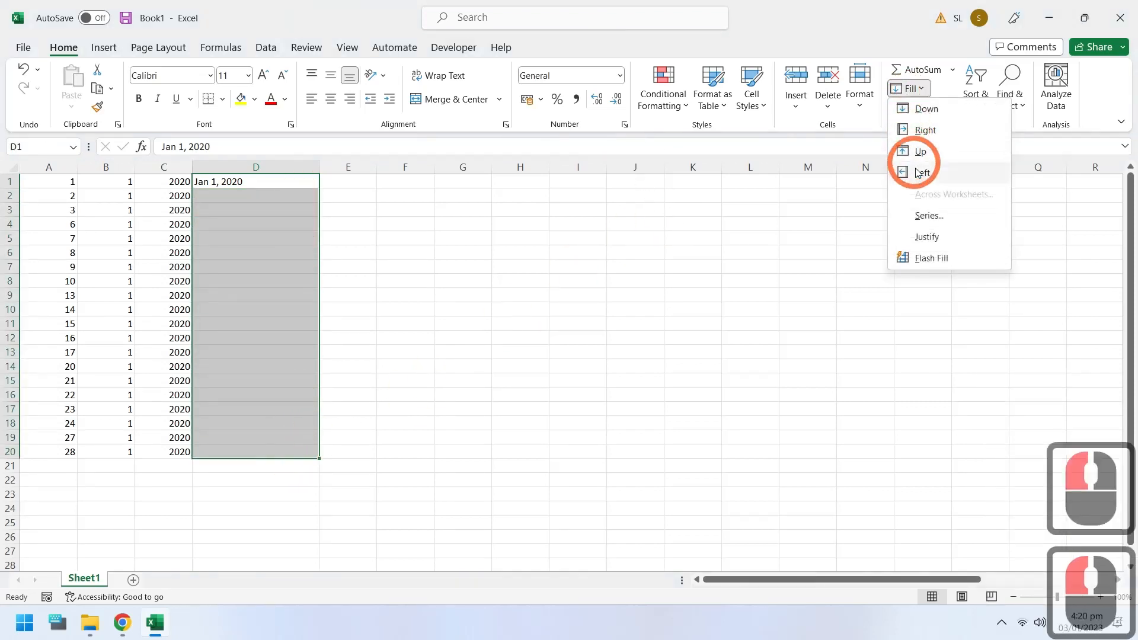
left_click(920, 258)
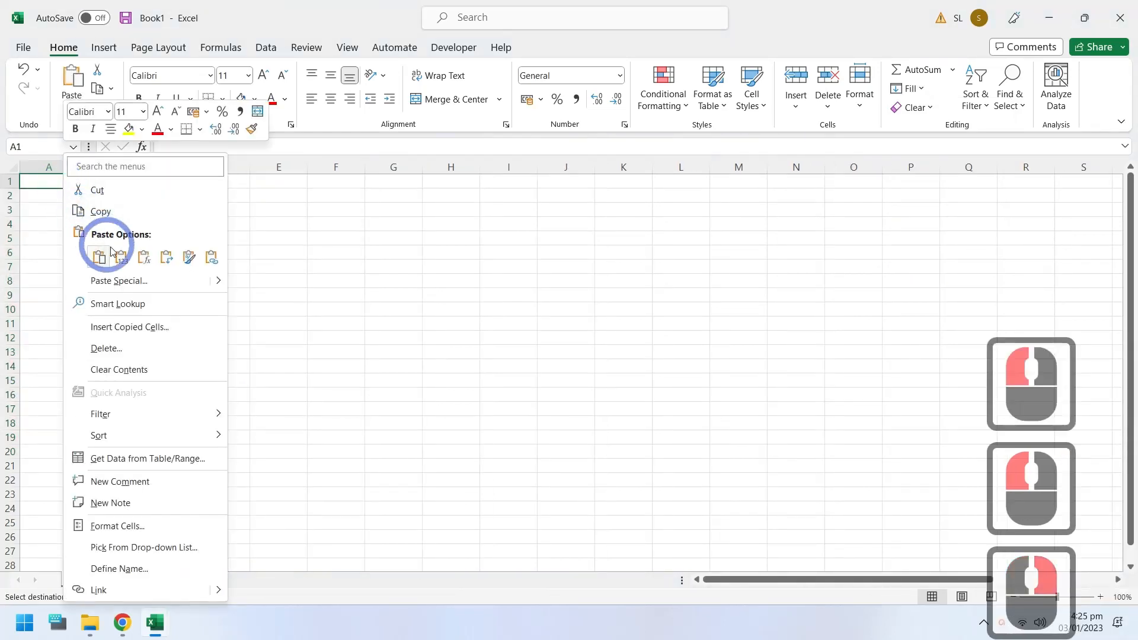
Step: Paste the list of full names into A1:A8 and fit column A's width to its contents
left_click(101, 255)
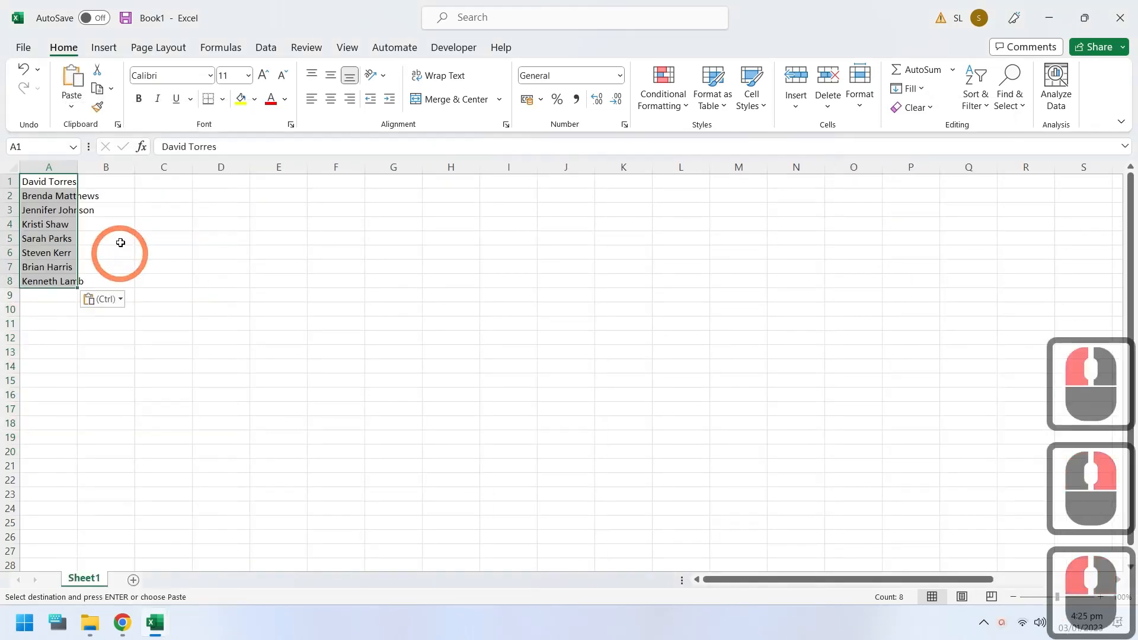
double_click(78, 167)
Step: Enter the person's name from A1 into B1 in last name, comma, first name order as a sample
left_click(133, 180)
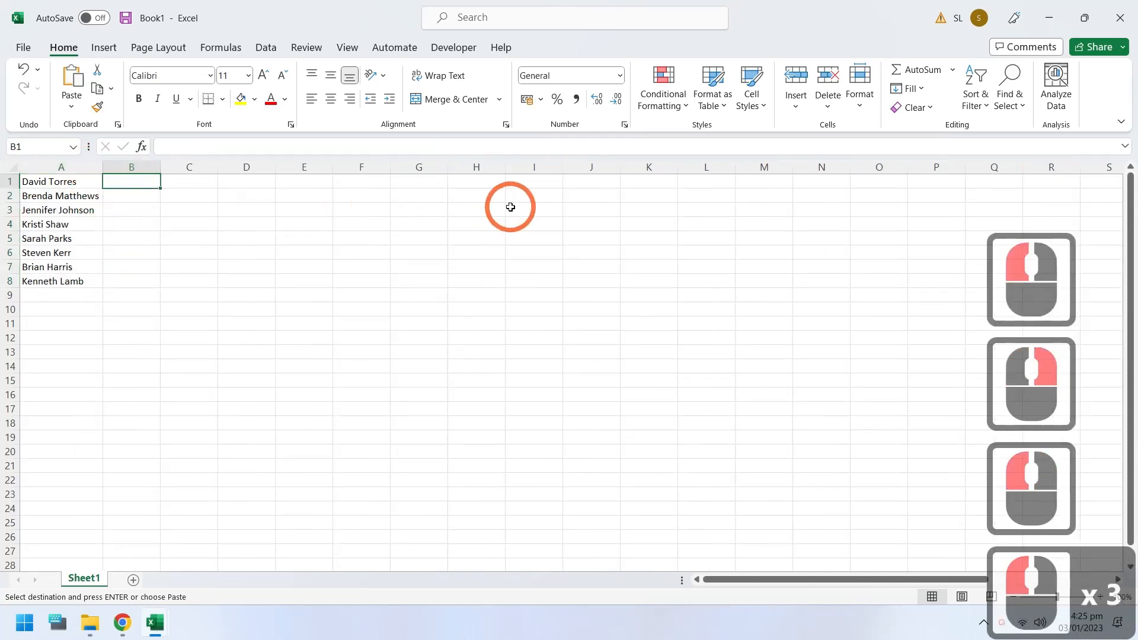
type("Tor")
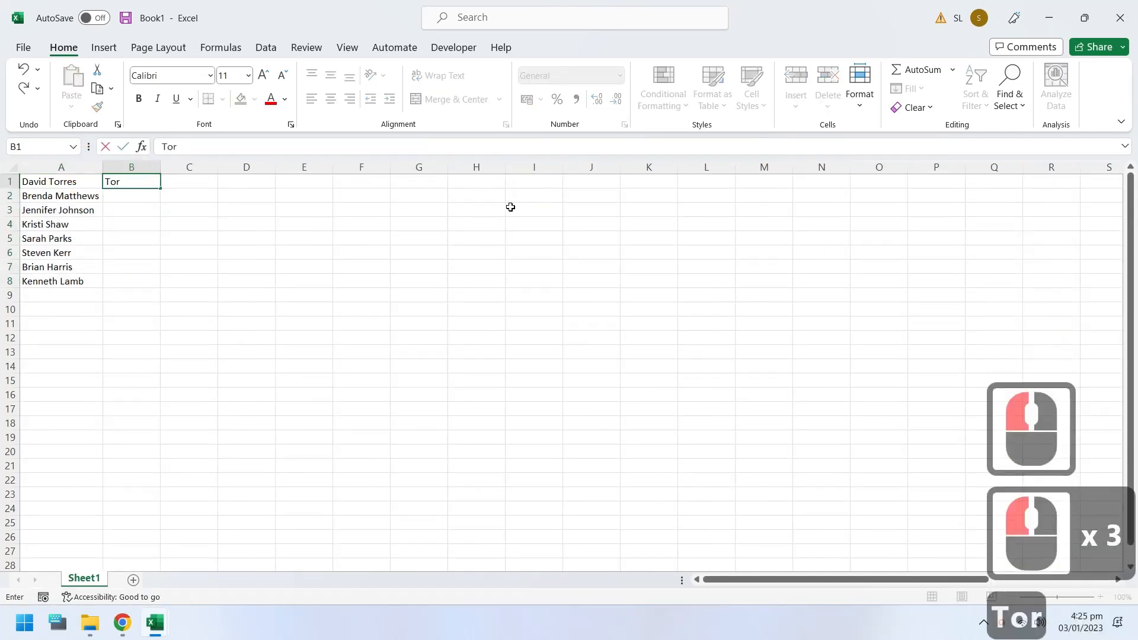
type("res,")
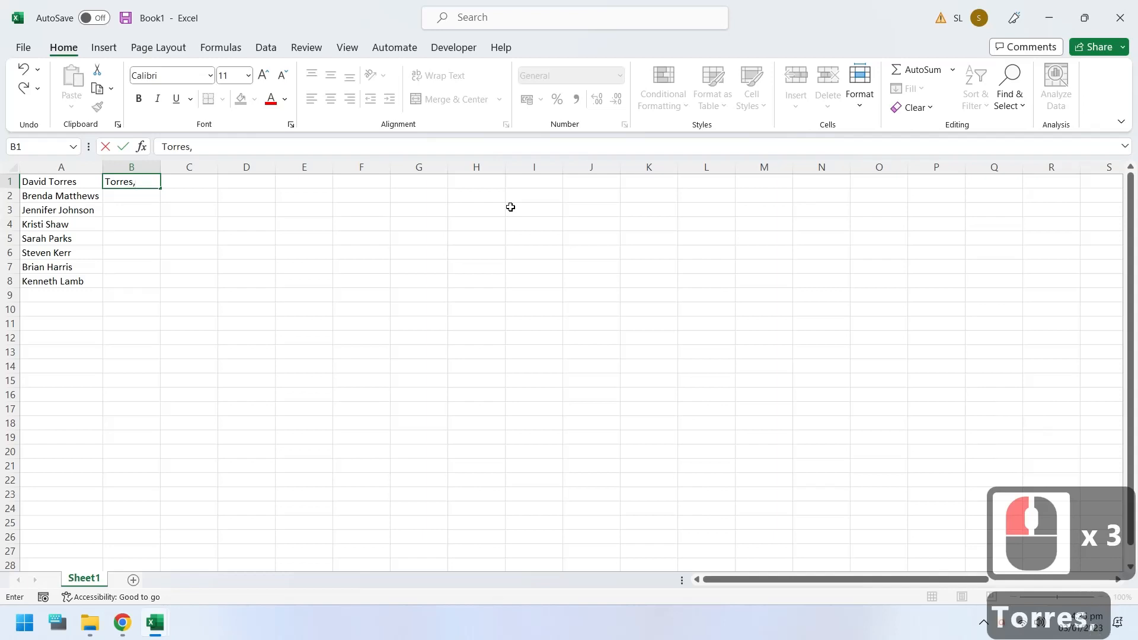
type(" Dabid")
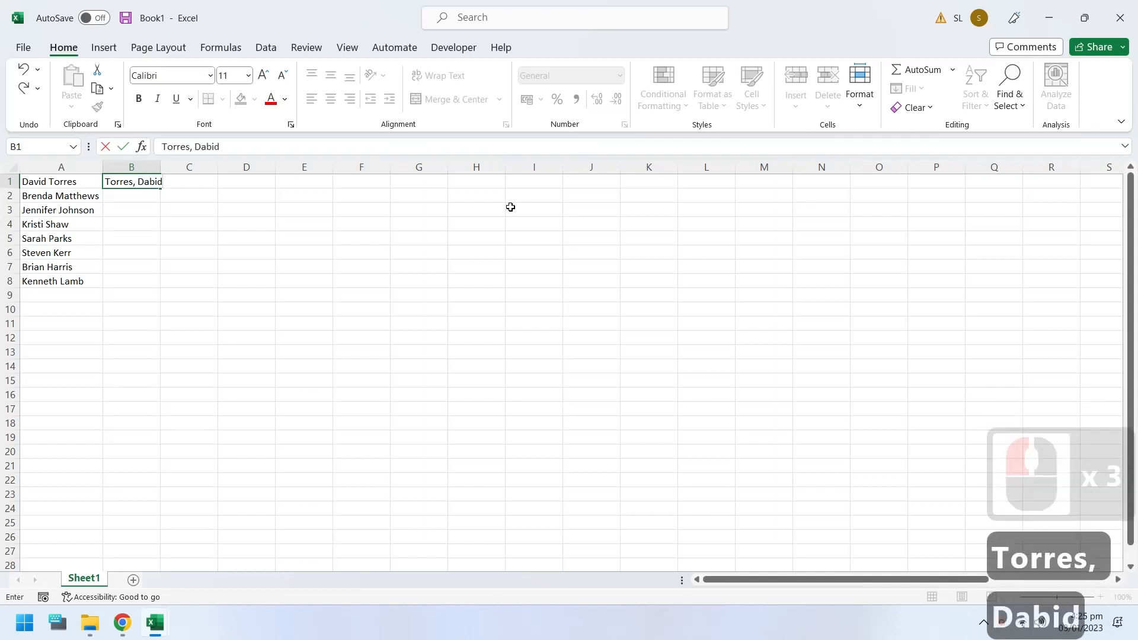
key("Return")
Step: Try Flash Fill on B1:B8 from the sample name in B1, fitting column B's width to the names
left_click_drag(136, 181, 143, 281)
double_click(162, 166)
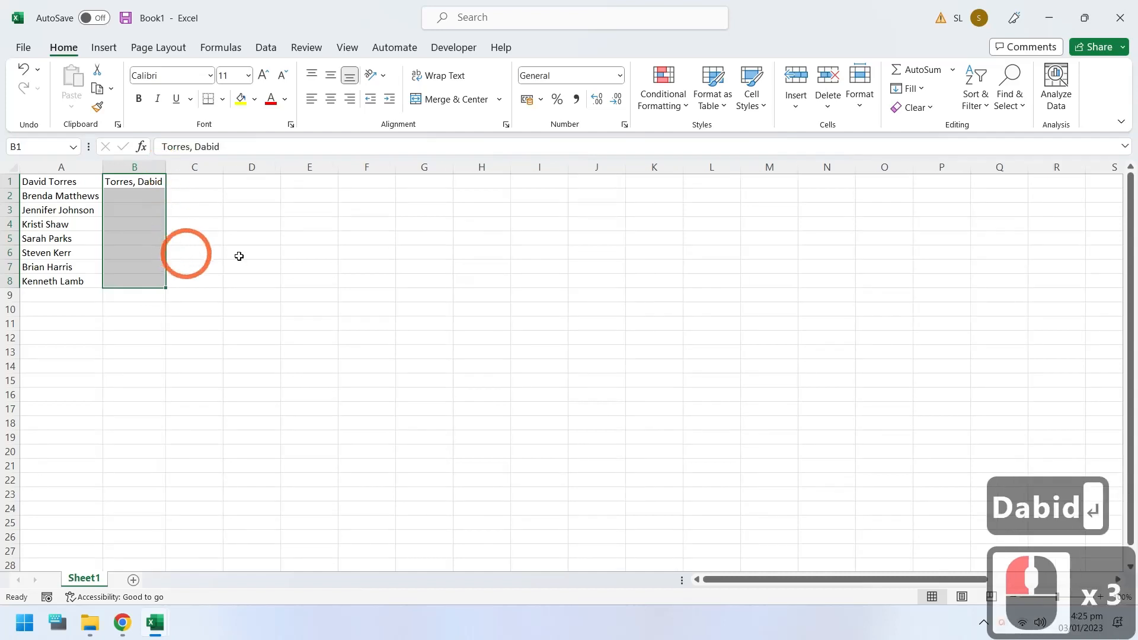
left_click(909, 89)
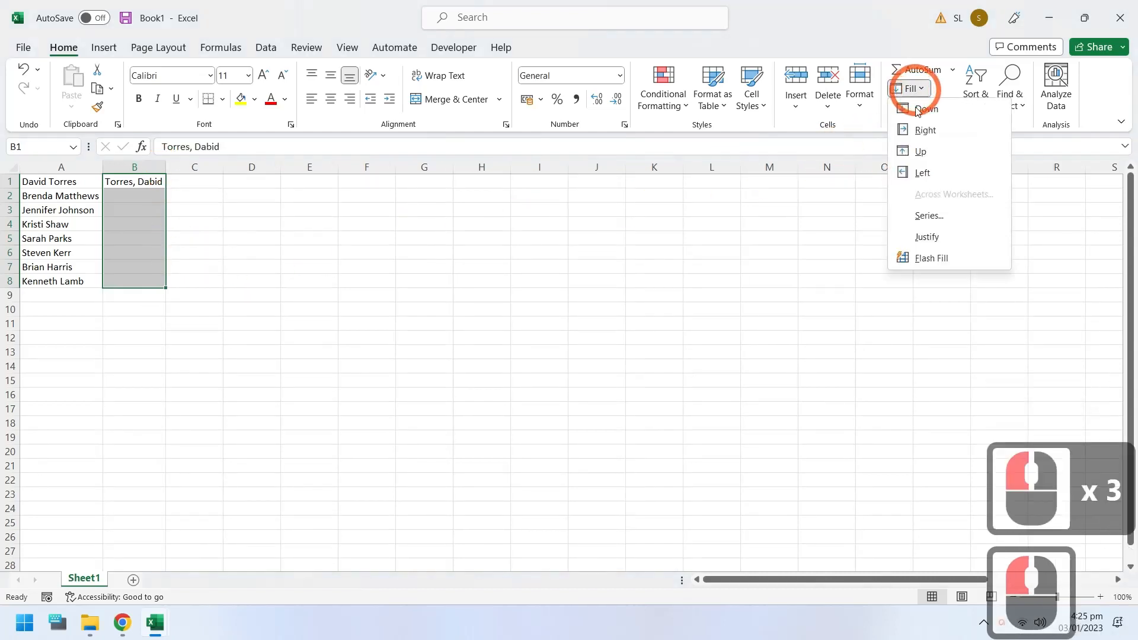
left_click(926, 257)
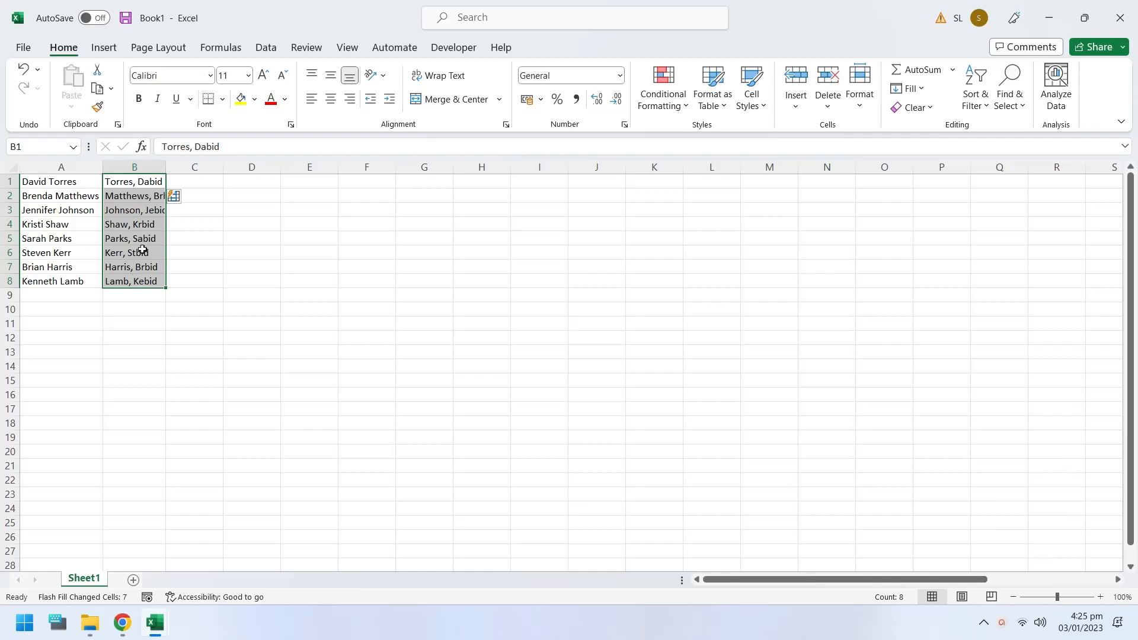
double_click(170, 167)
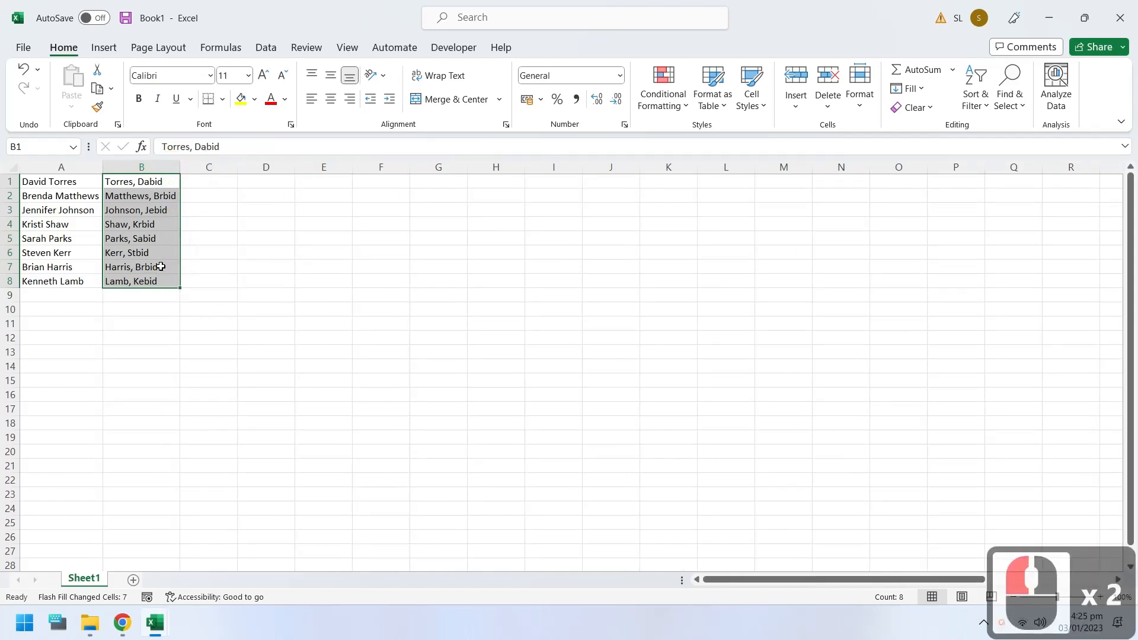
Step: Undo the last column B resize and the Flash Fill, and correct the first name's spelling in B1 to match A1
key("ctrl+z")
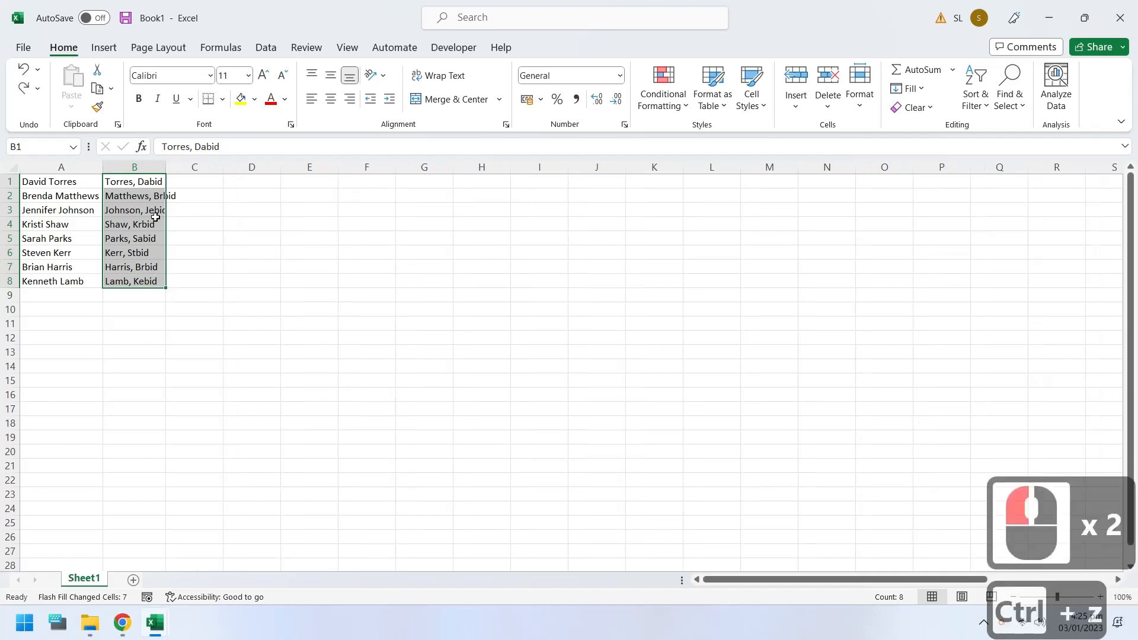
key("ctrl+z")
left_click(151, 183)
double_click(150, 181)
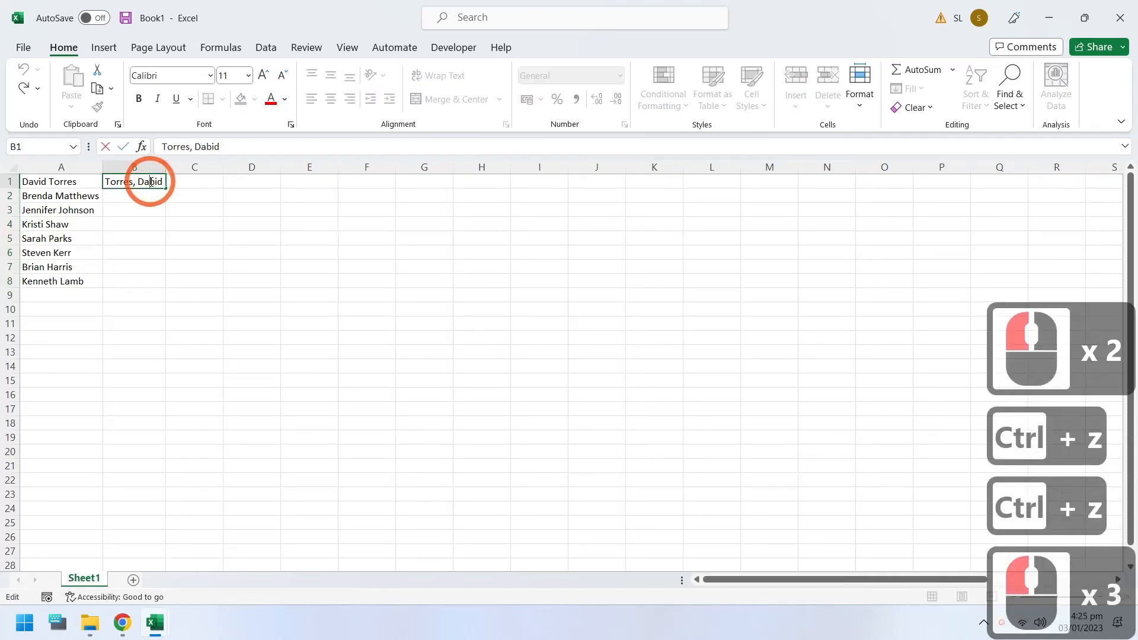
left_click(152, 182)
left_click_drag(153, 182, 148, 182)
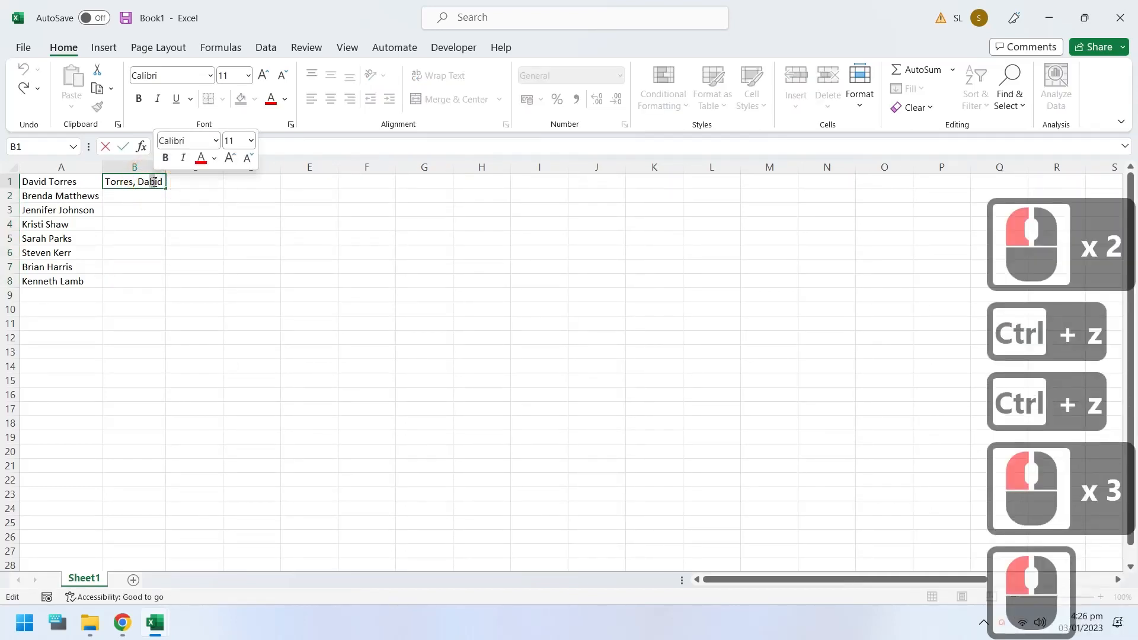
type("v")
key("Return")
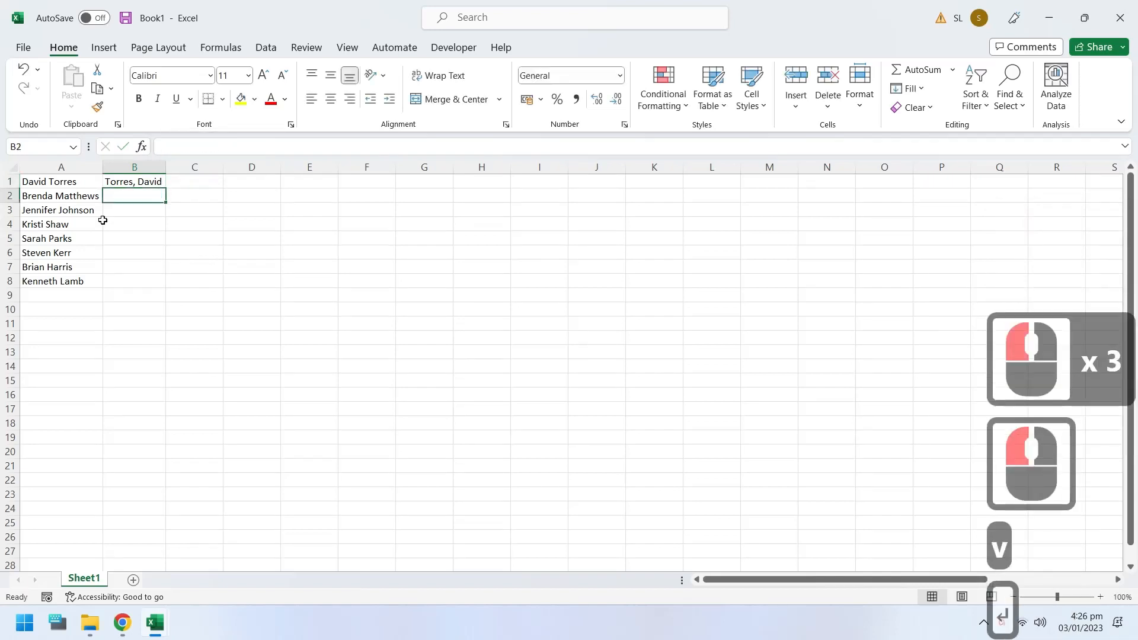
Step: Apply Flash Fill to B1:B8 from the corrected sample name and fit column B's width to its contents
left_click_drag(127, 181, 127, 275)
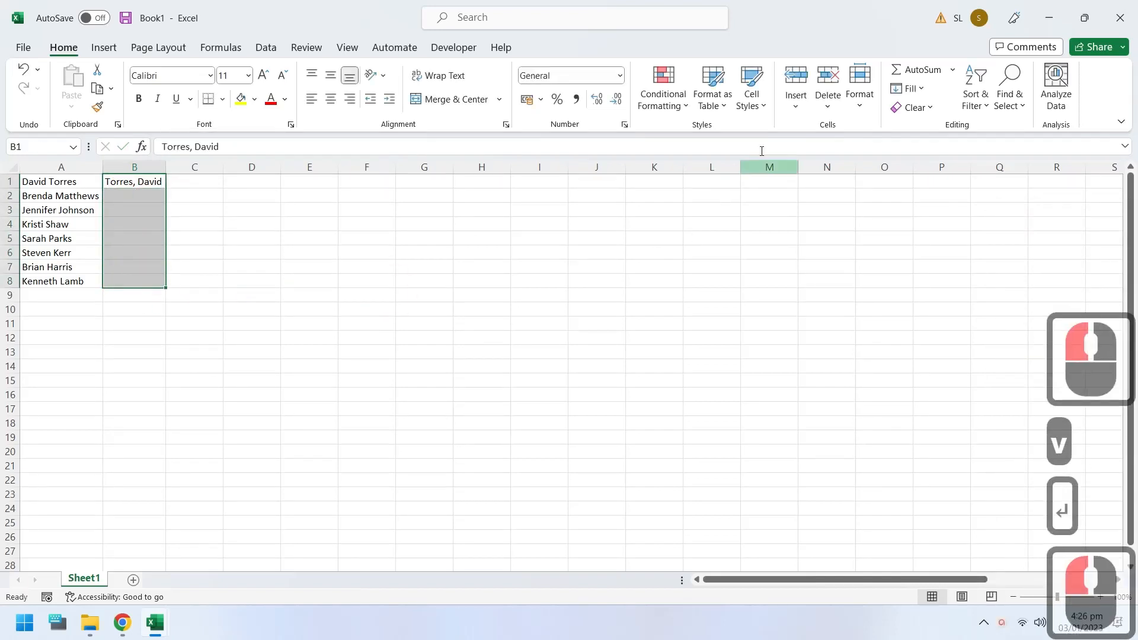
left_click(909, 88)
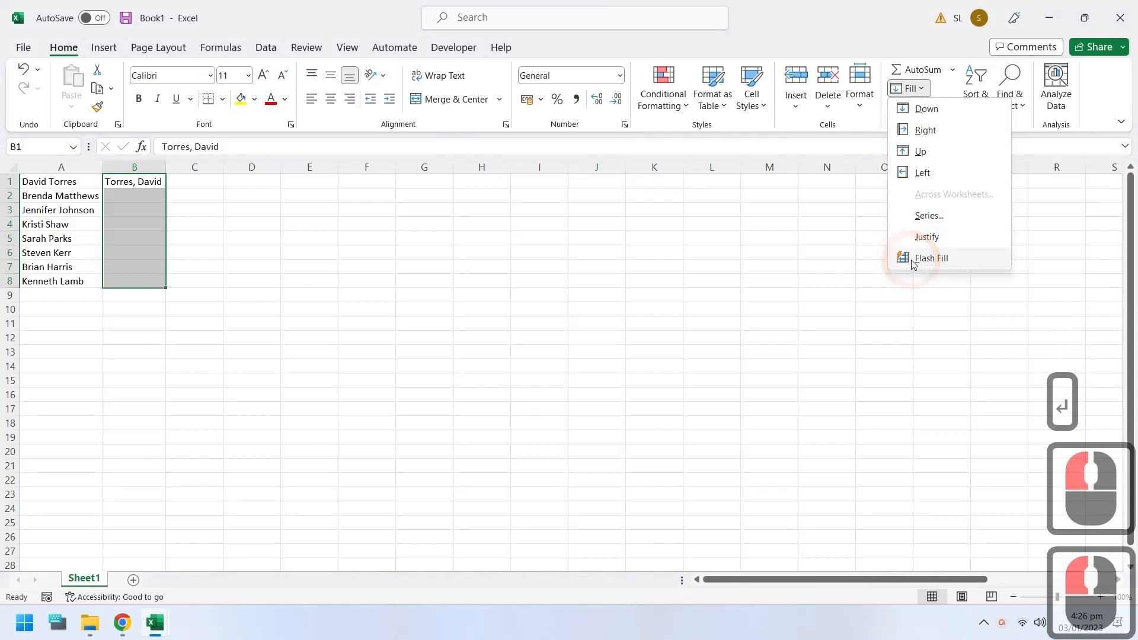
left_click(894, 262)
double_click(166, 164)
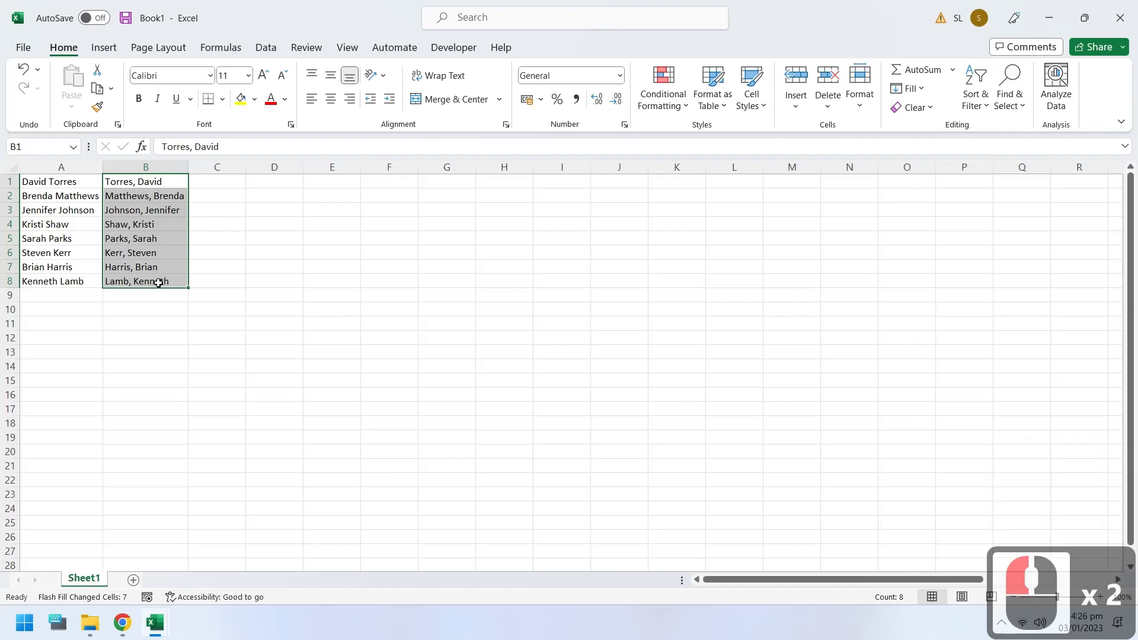
Step: Clear all the names from A1:B8 and return to cell A1
left_click_drag(51, 181, 144, 277)
key("Delete")
key("Up")
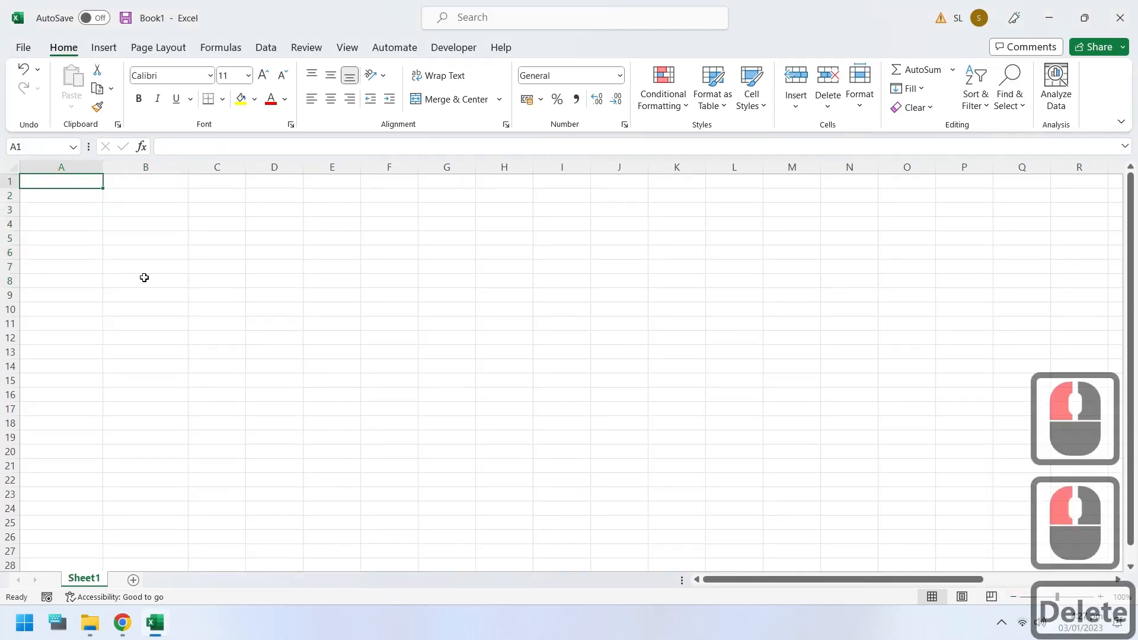
Step: Enter the words "This", "is" and "a" one per cell in A1:A3
type("This")
key("Return")
type("is a")
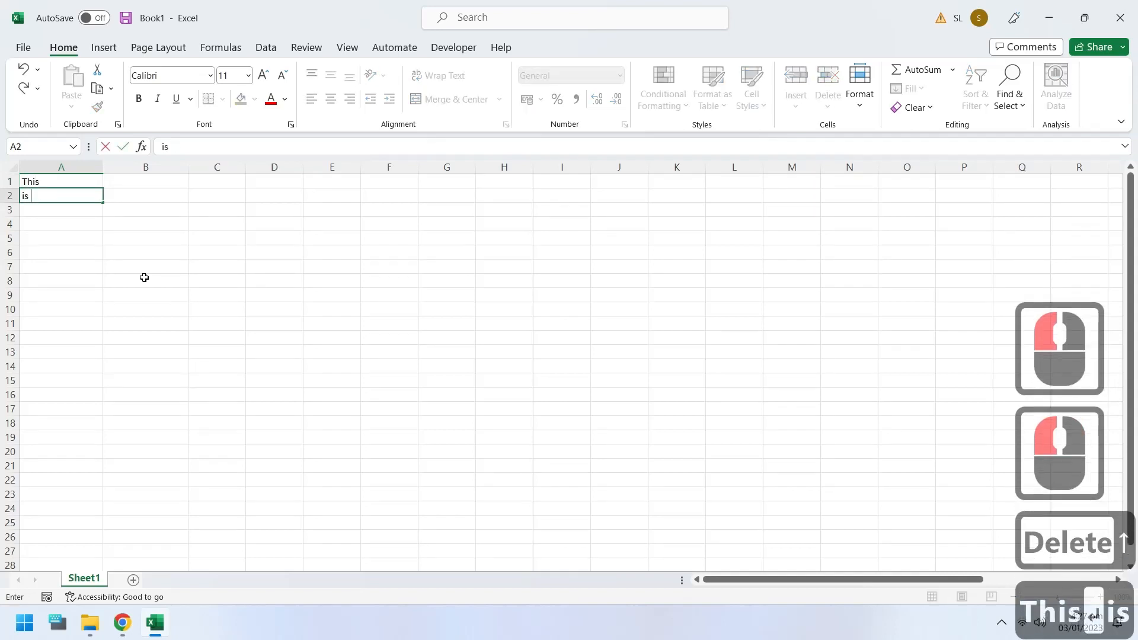
key("BackSpace")
key("BackSpace")
key("Return")
type("a")
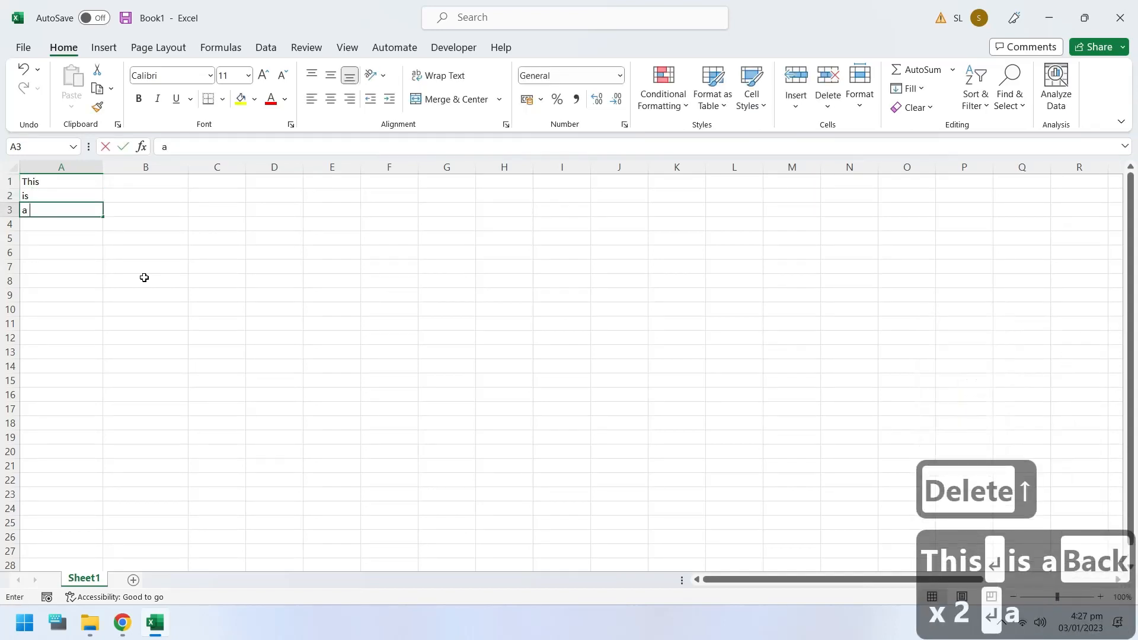
key("BackSpace")
key("Return")
Step: Enter the word "sentence" in A4, correcting its spelling
type("sente")
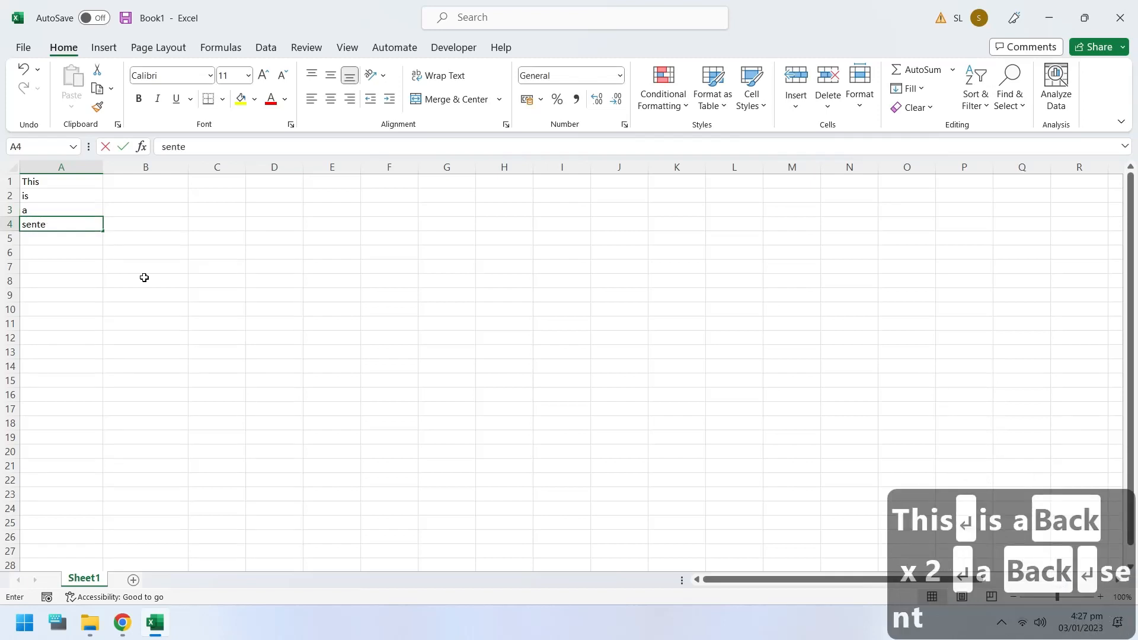
type("nse")
key("BackSpace")
key("BackSpace")
type("ce")
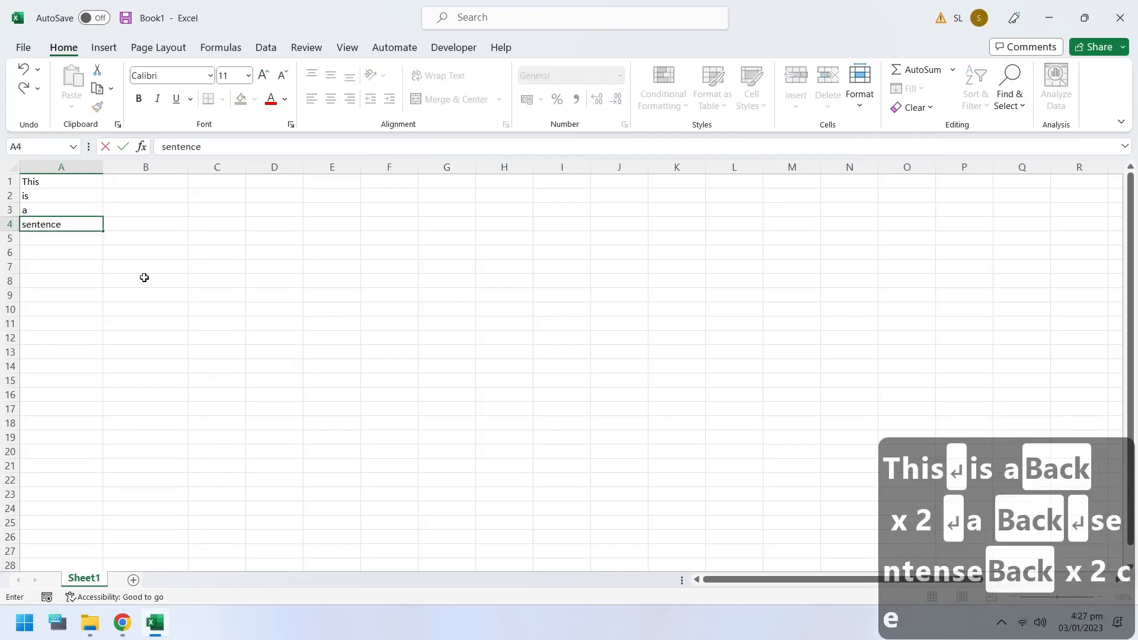
key("BackSpace")
key("Return")
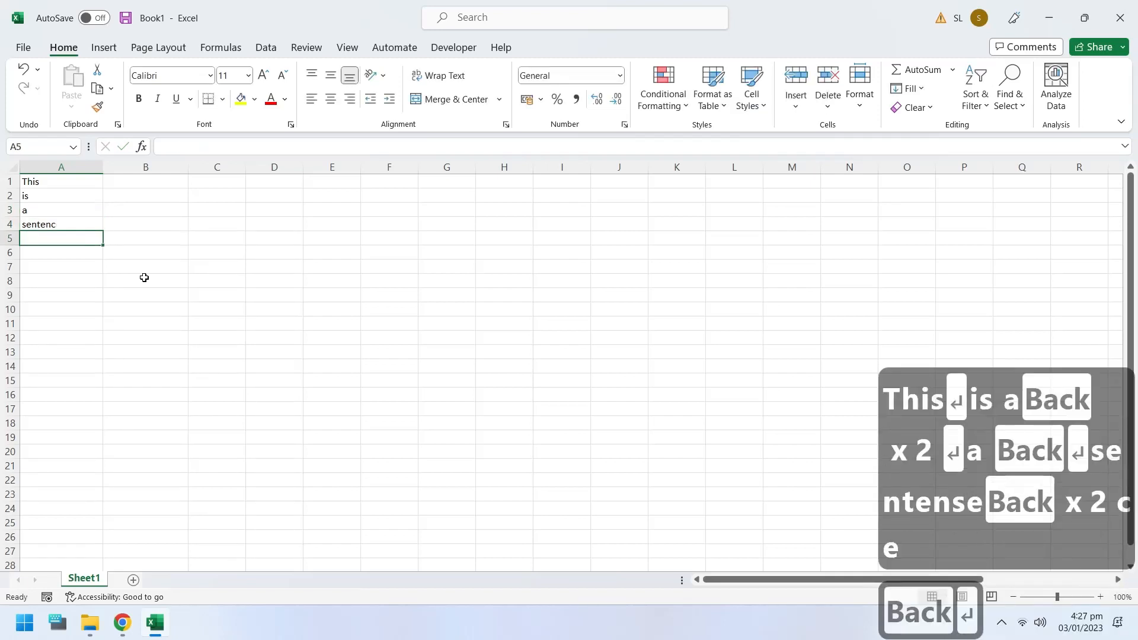
key("Up")
left_click(209, 148)
type("e")
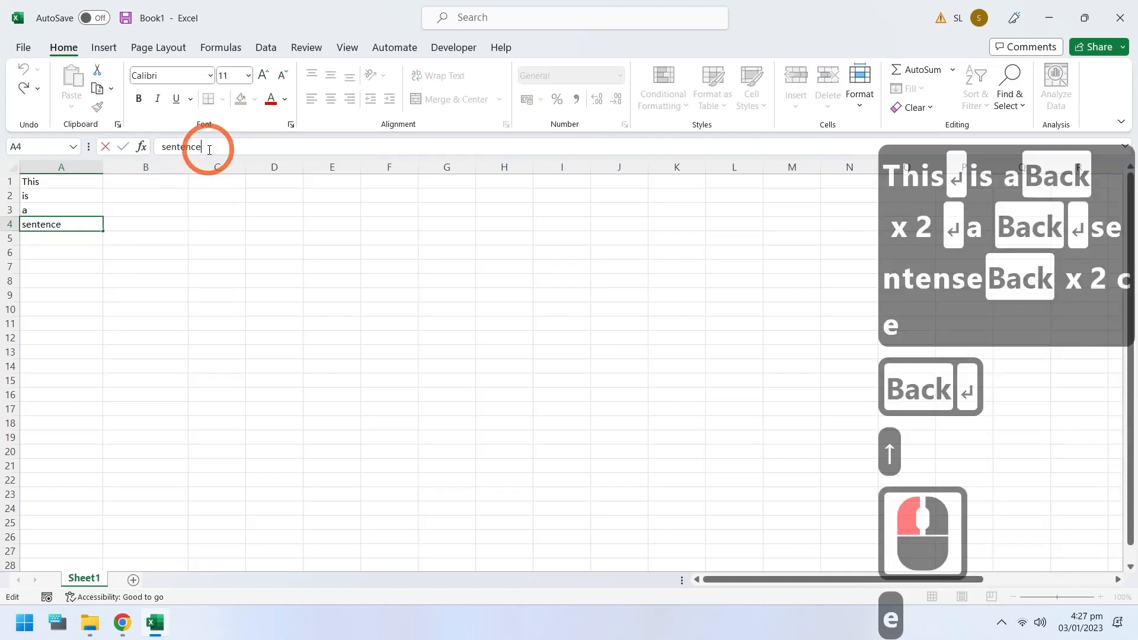
key("Return")
Step: Enter "that", "we", "want", "to" and "combine." one per cell in A5:A9
type("that")
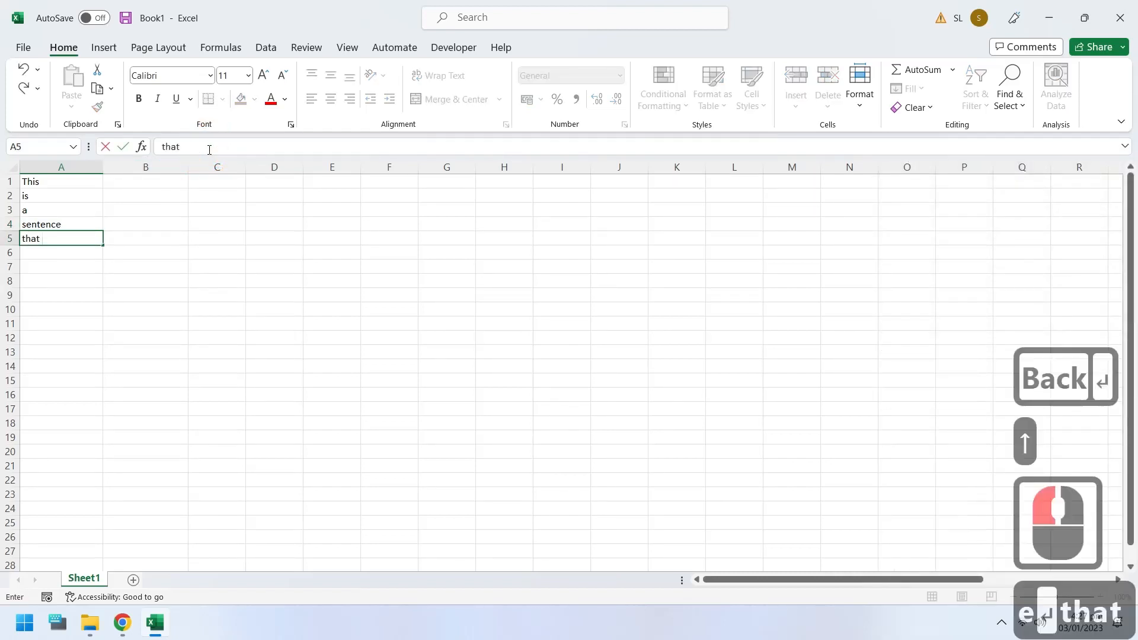
key("BackSpace")
key("Return")
type("we")
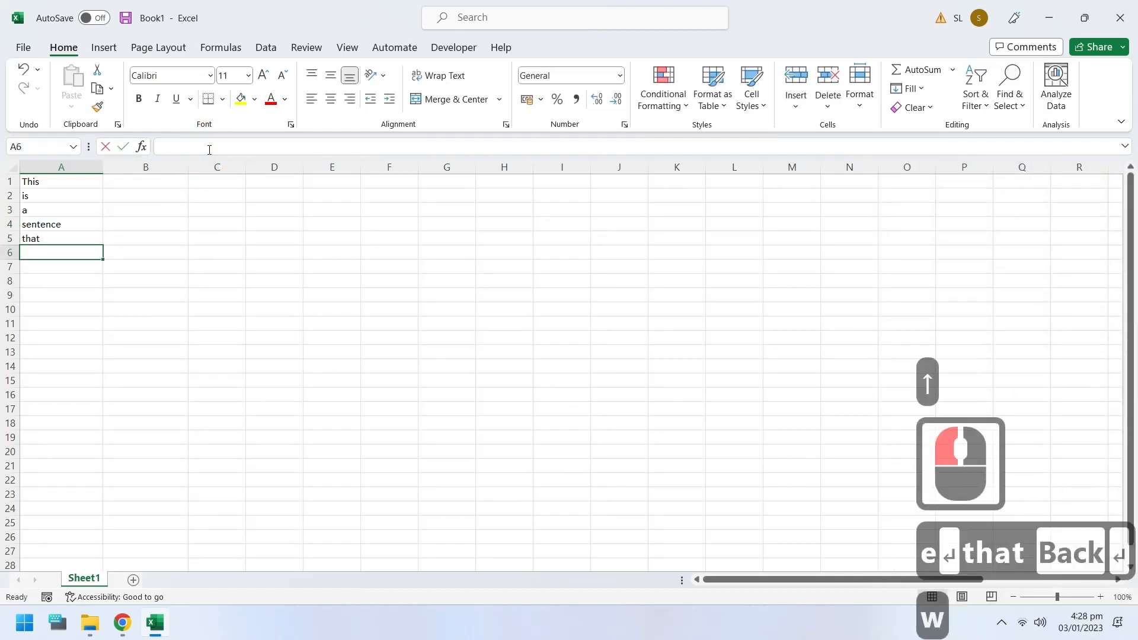
key("Return")
type("want")
key("Return")
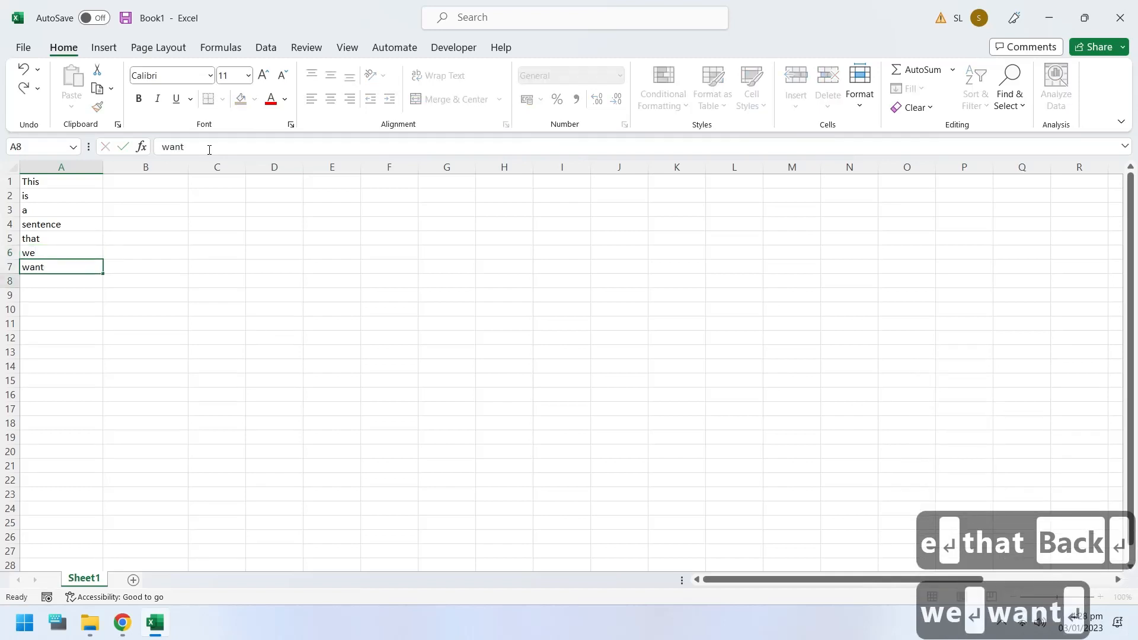
type("to")
key("Return")
type("combine.")
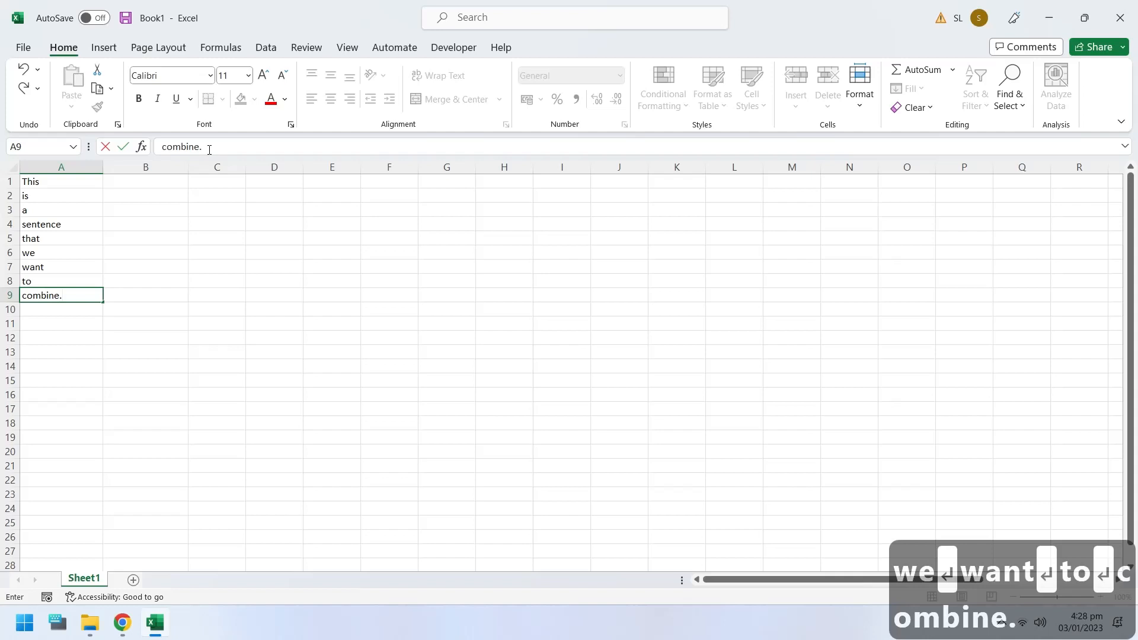
key("Tab")
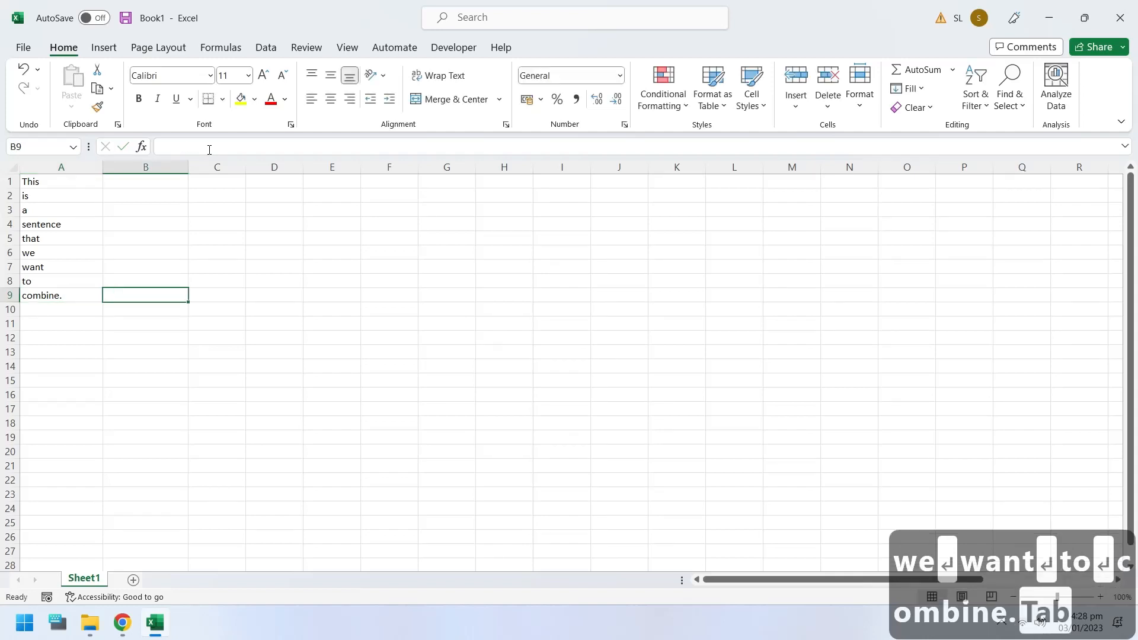
Step: Try the Justify fill on the words in A1:A9 at the current column width, and undo it
left_click_drag(74, 178, 77, 294)
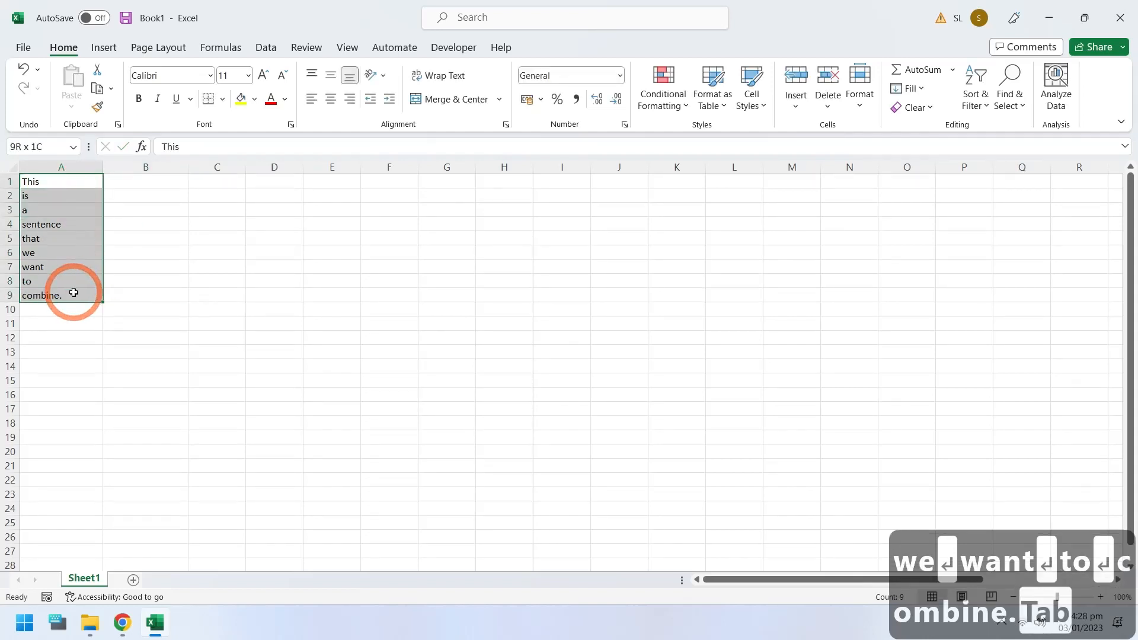
left_click(911, 90)
left_click(909, 237)
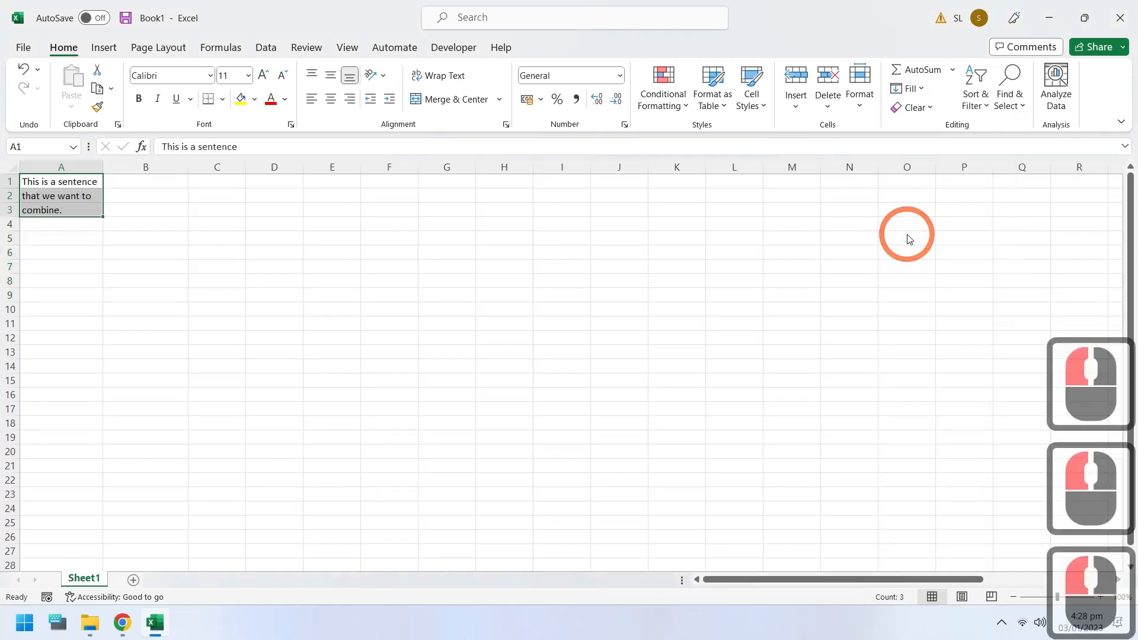
left_click(45, 186)
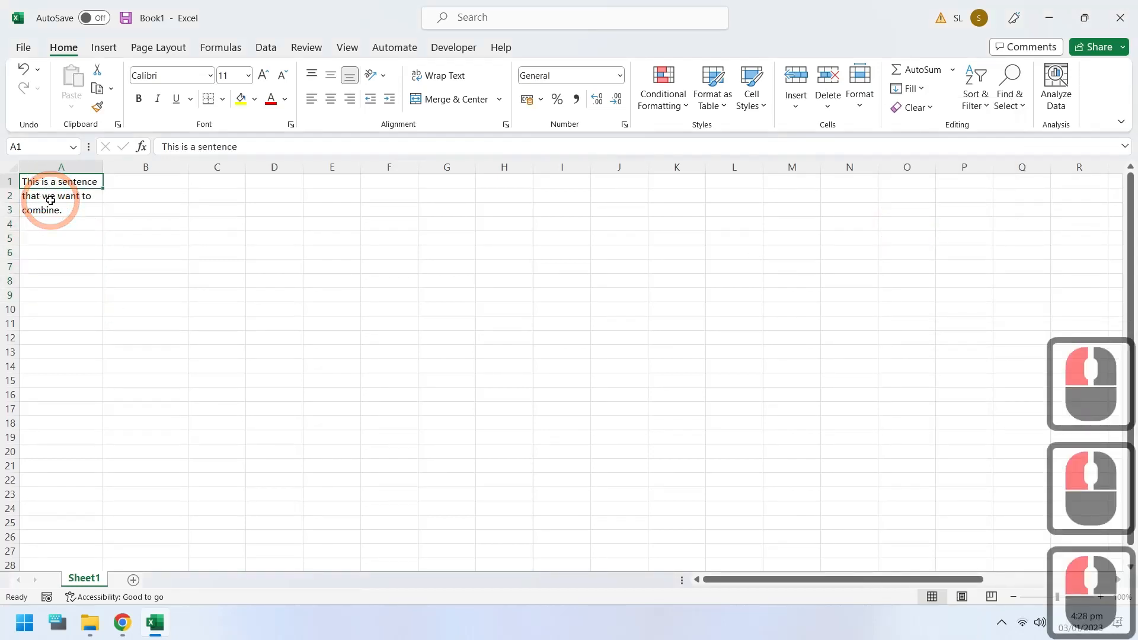
left_click(51, 201)
left_click(52, 208)
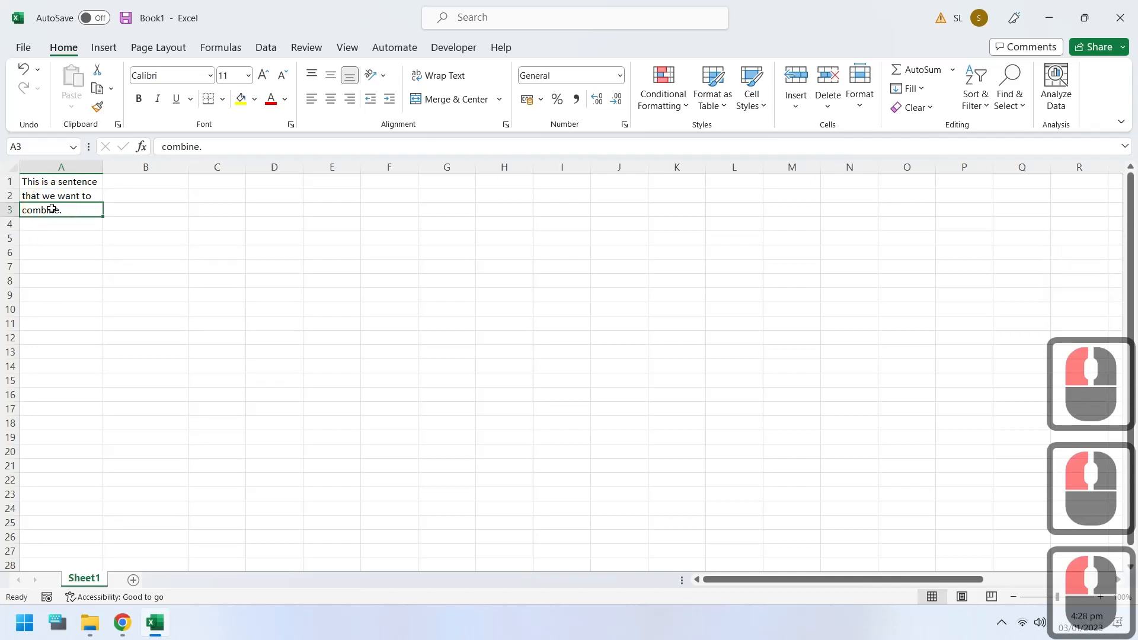
key("ctrl+z")
Step: Widen column A enough for the whole sentence and combine the words in A1:A9 with the Justify fill
left_click_drag(100, 167, 339, 168)
left_click_drag(143, 185, 137, 297)
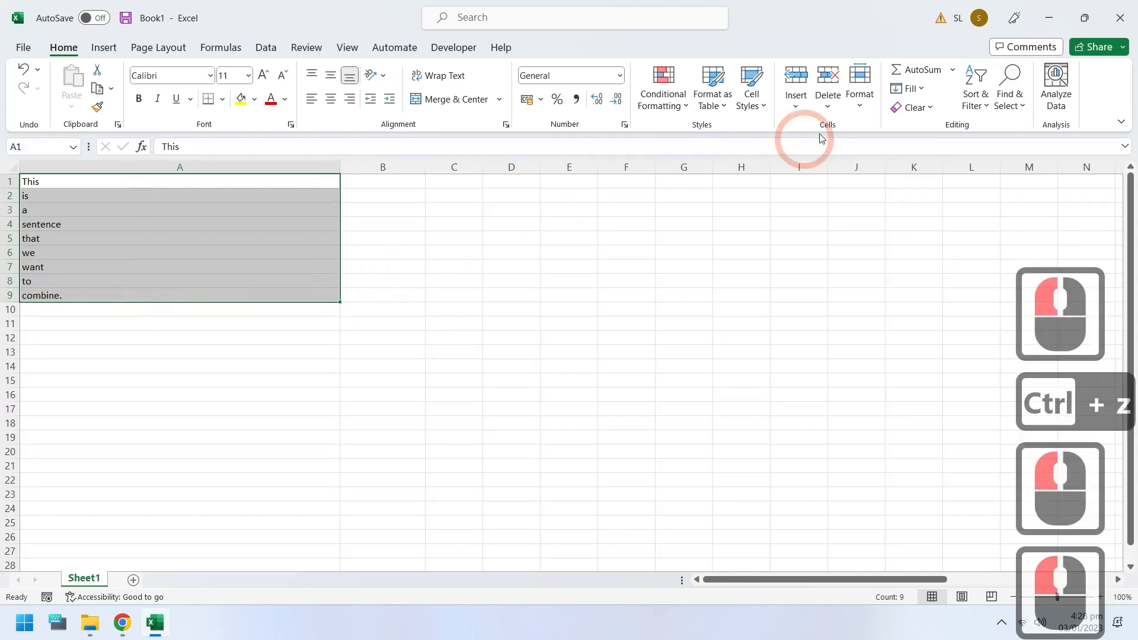
left_click(910, 88)
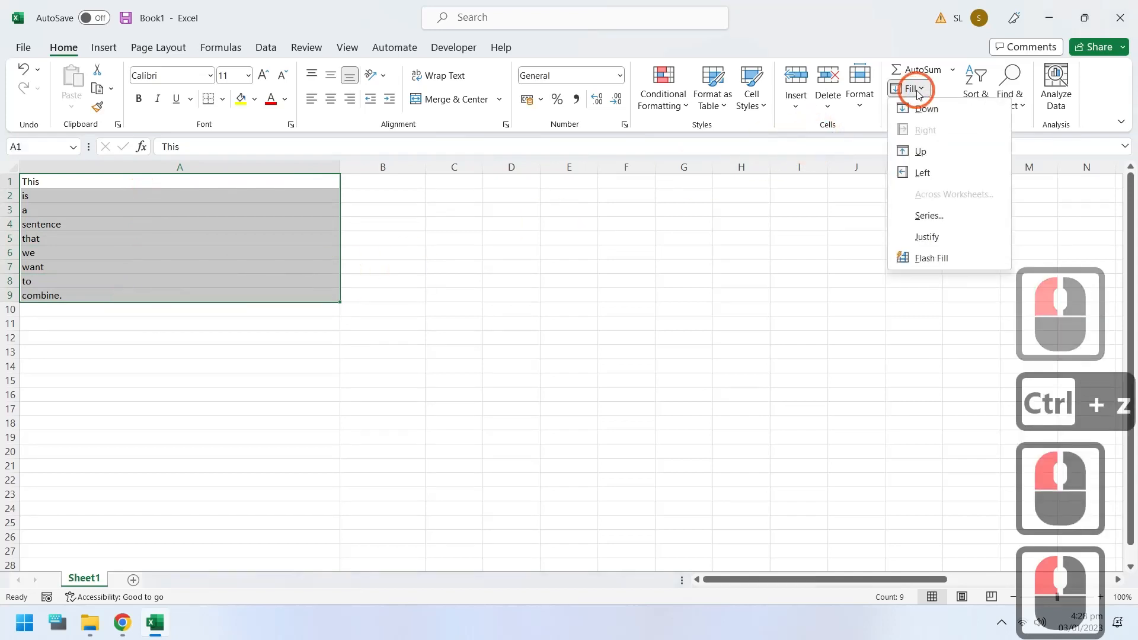
left_click(930, 237)
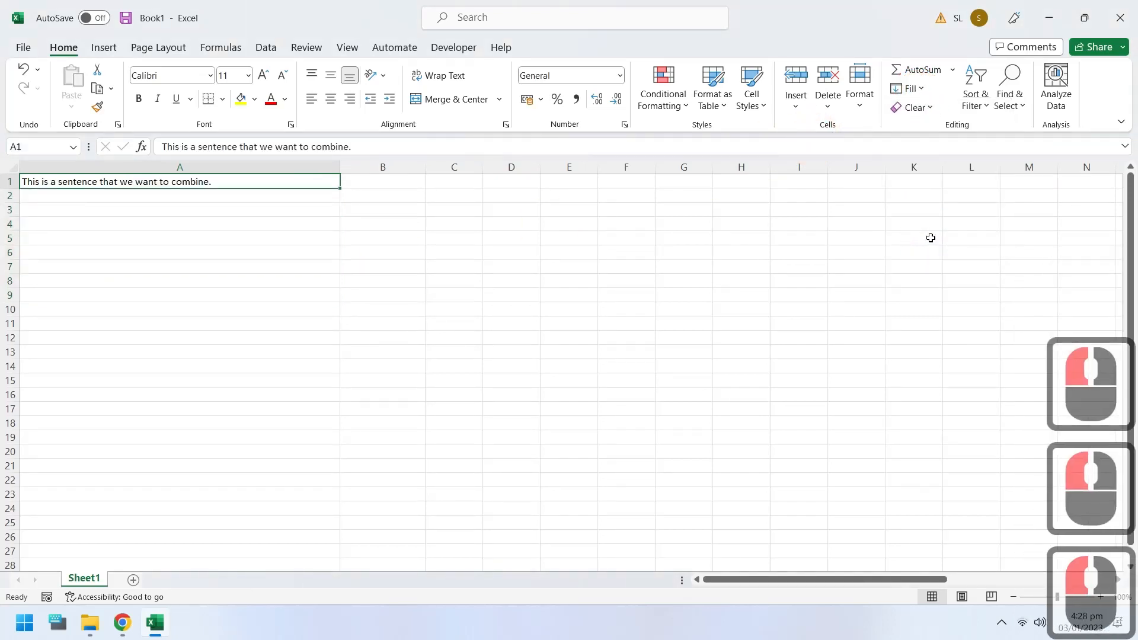
Step: Enter 2 in A2 below the 1 and extend the number series from A1:A2 down to A20
left_click(324, 191)
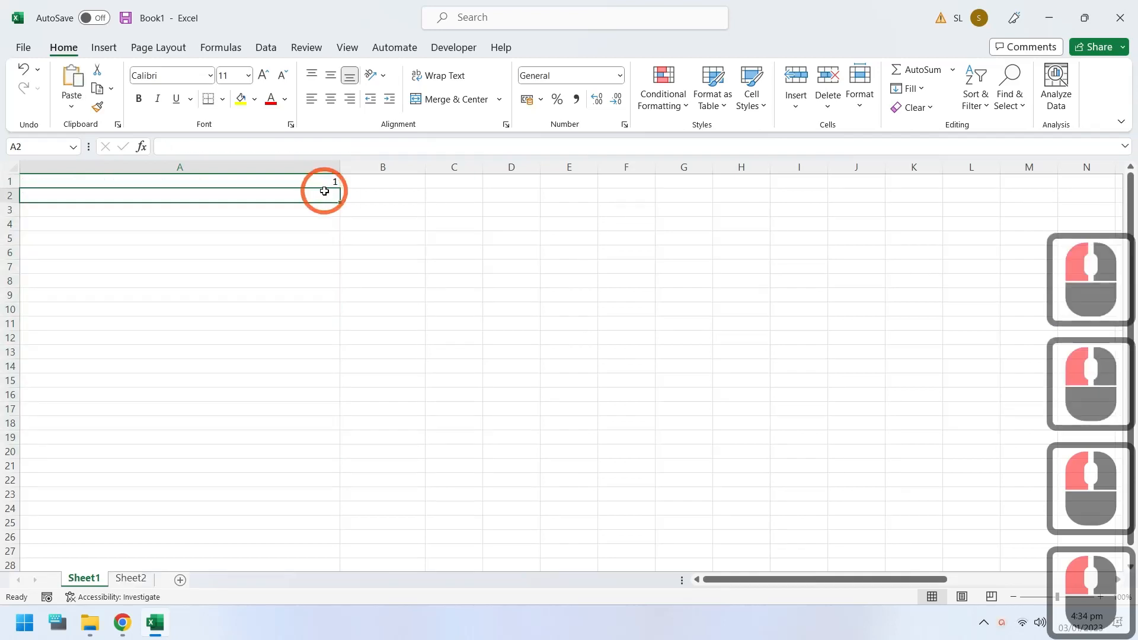
type("2")
key("Return")
left_click_drag(317, 182, 329, 456)
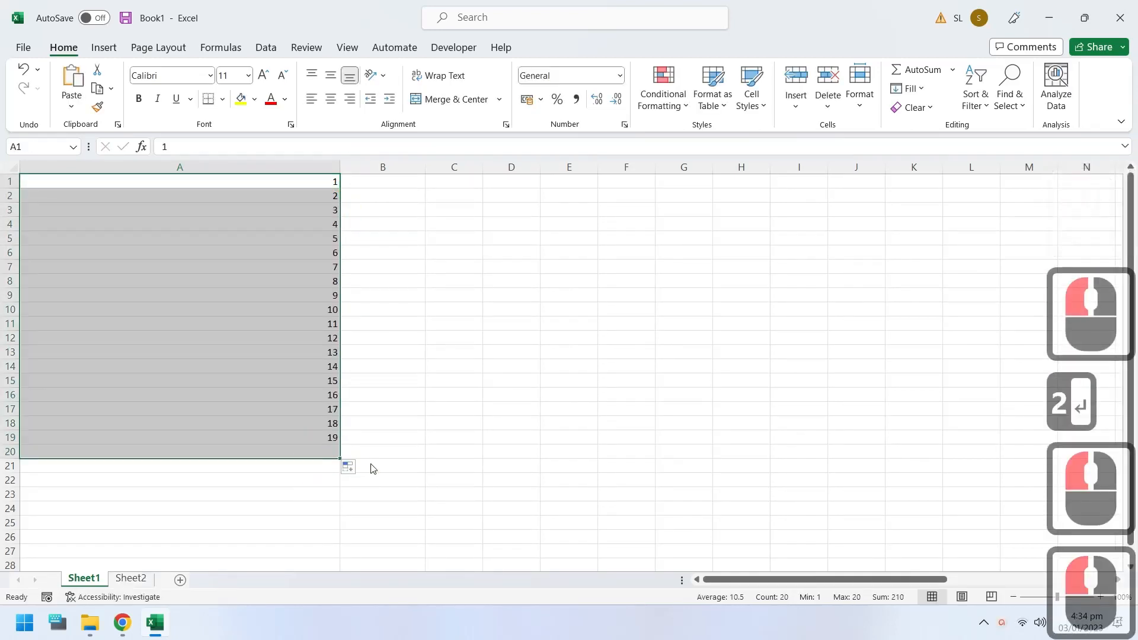
Step: Group Sheet2 with Sheet1, fill A1:A20 across both worksheets using the All option, and display Sheet2
left_click(134, 579, "ctrl")
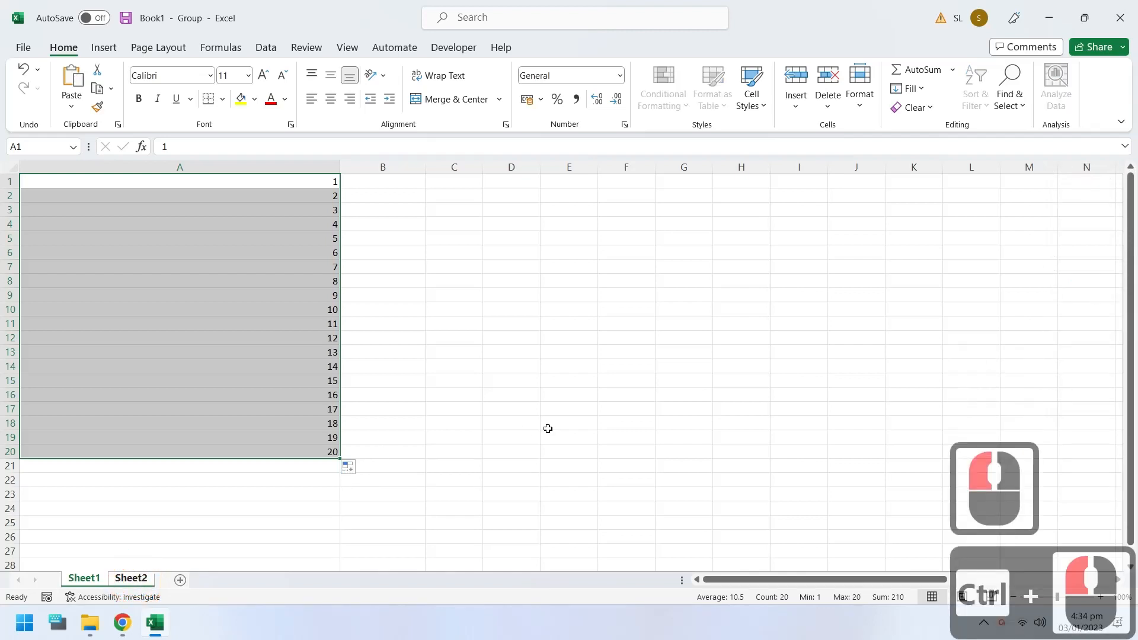
left_click(917, 195)
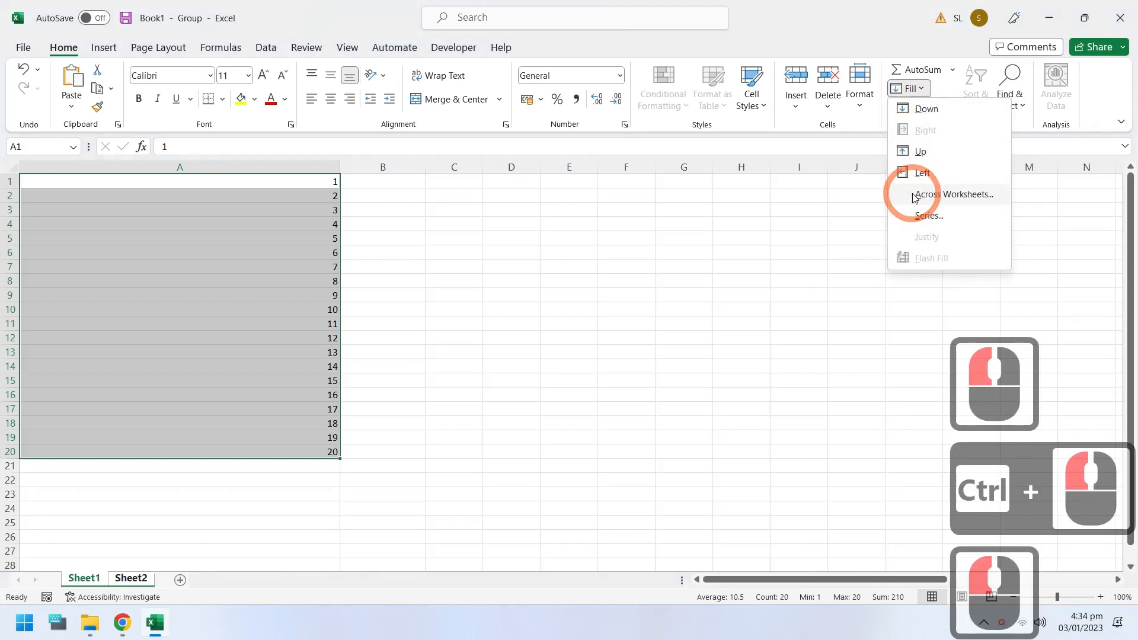
left_click(830, 323)
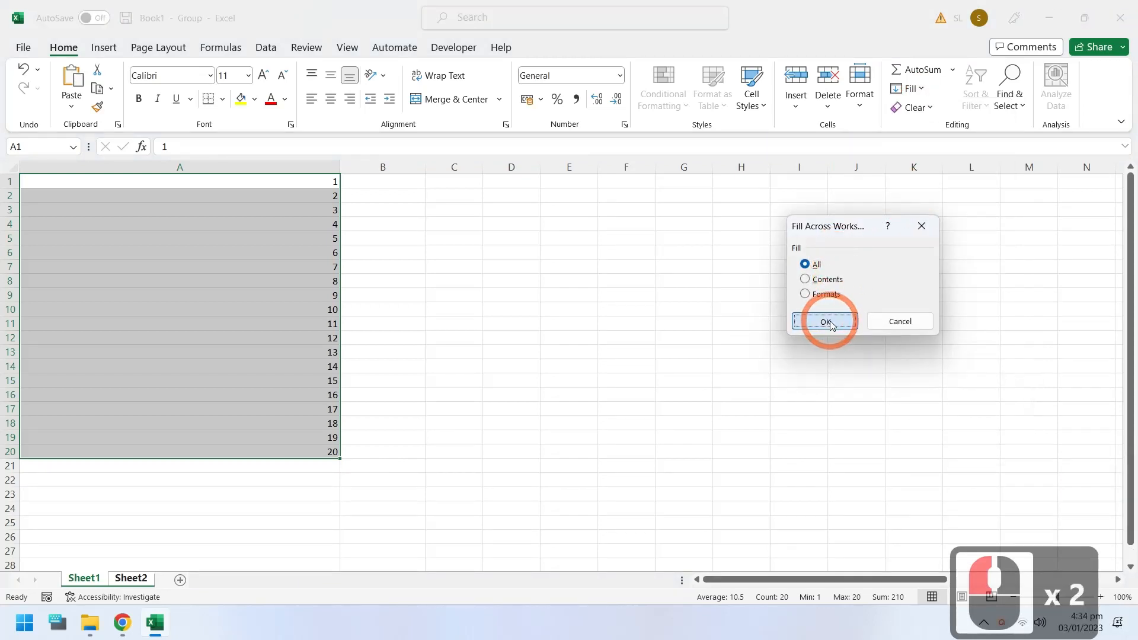
left_click(129, 579)
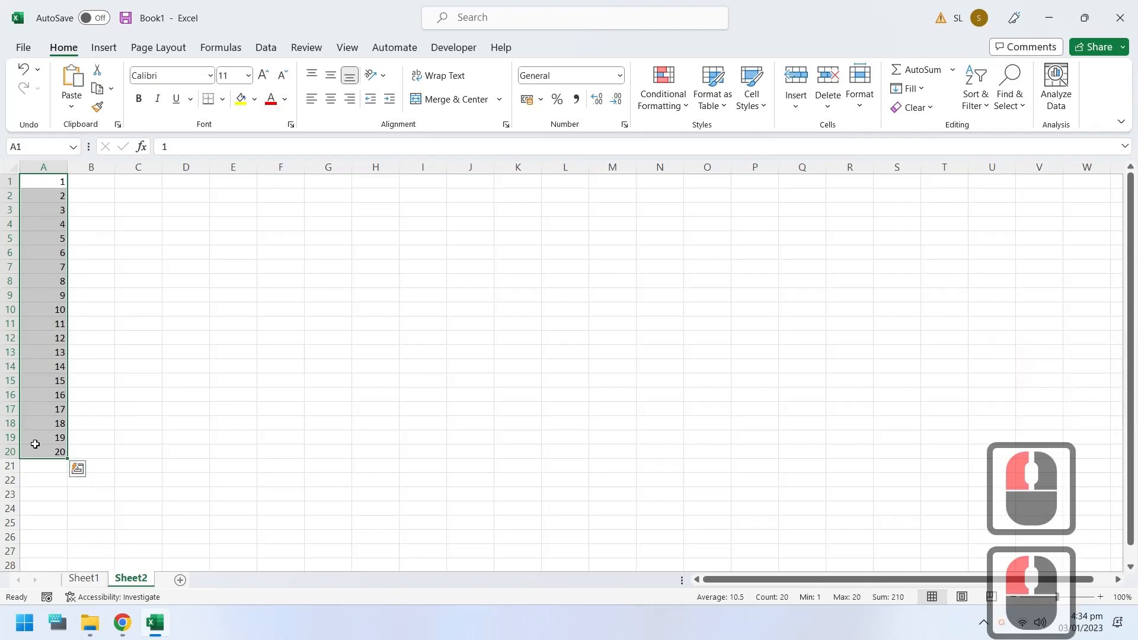
left_click(907, 89)
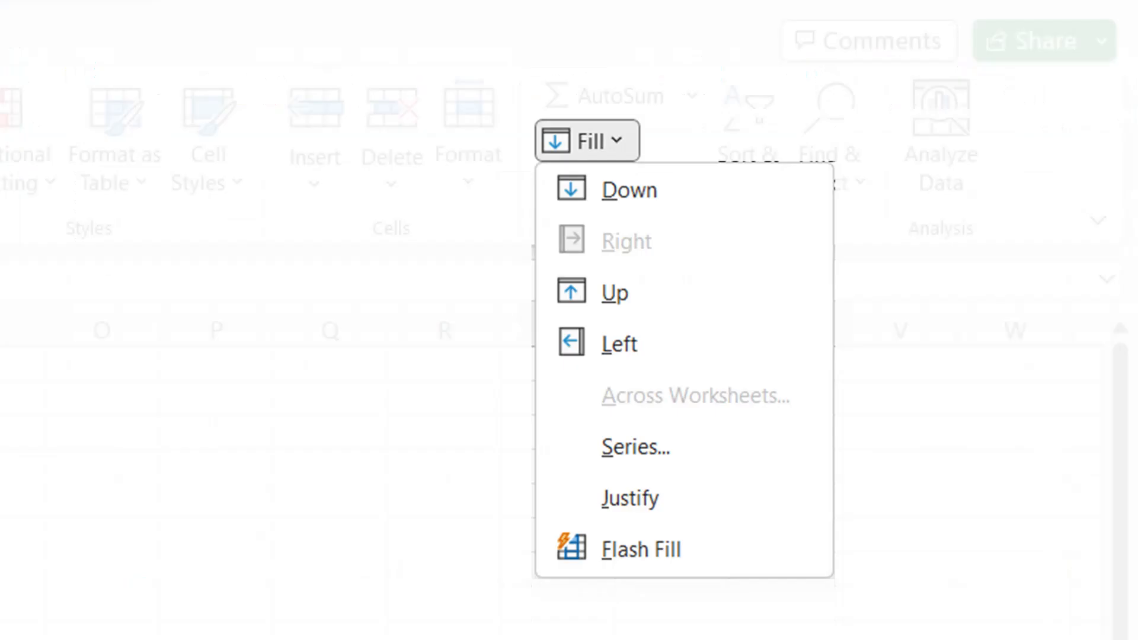